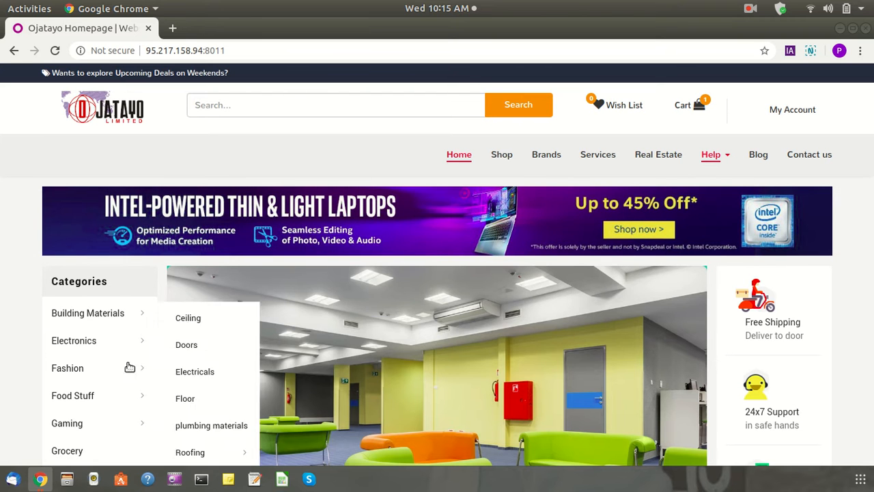
# Browse the Ojatayo shop homepage, then open the My Account Login/Register menu
pyautogui.moveTo(70, 318)
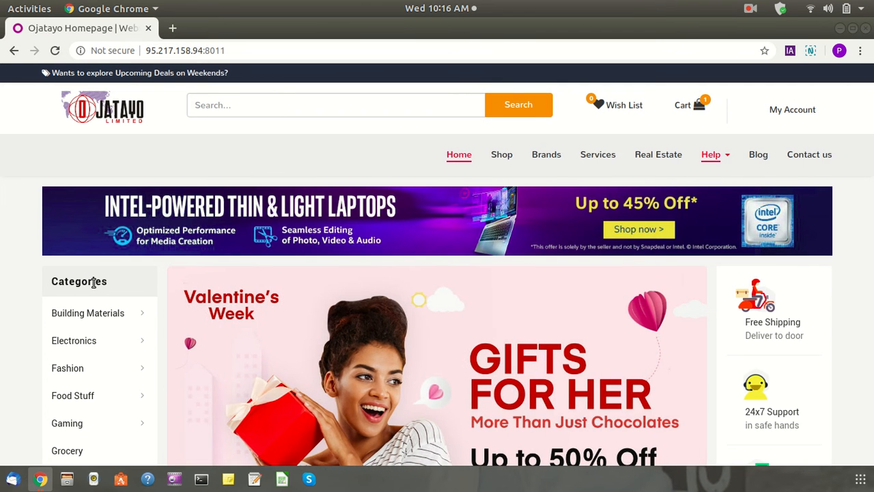
pyautogui.scroll(-6, 92, 284)
pyautogui.scroll(6, 91, 280)
pyautogui.scroll(-6, 25, 266)
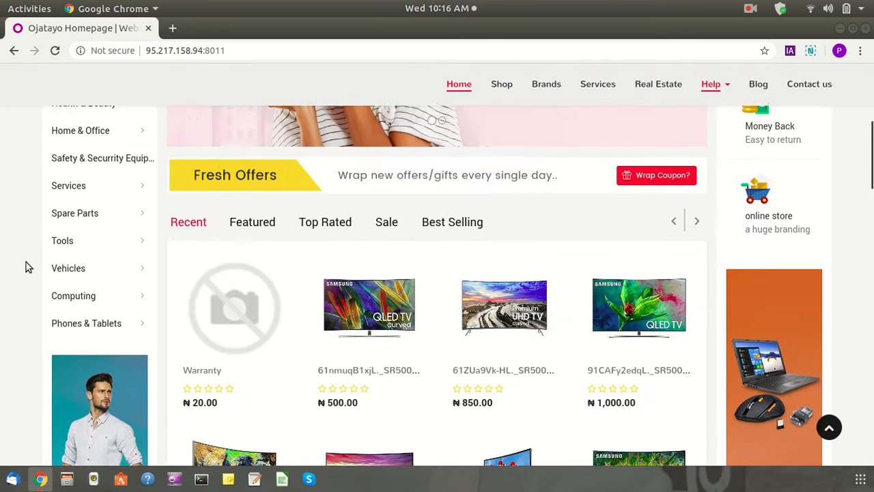
pyautogui.scroll(-5, 25, 267)
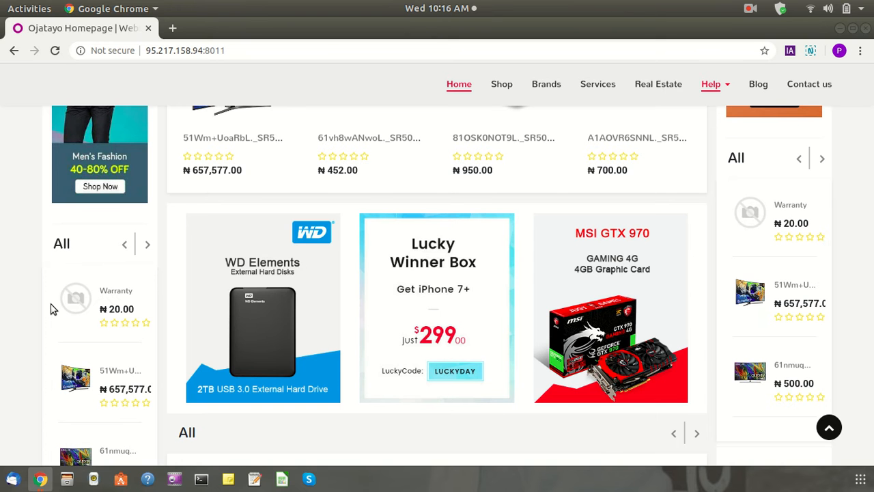
pyautogui.scroll(10, 52, 309)
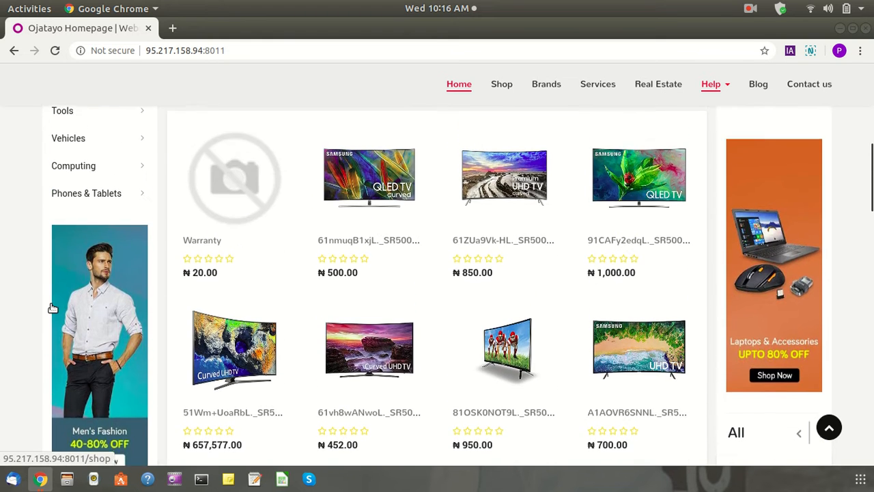
pyautogui.scroll(5, 52, 308)
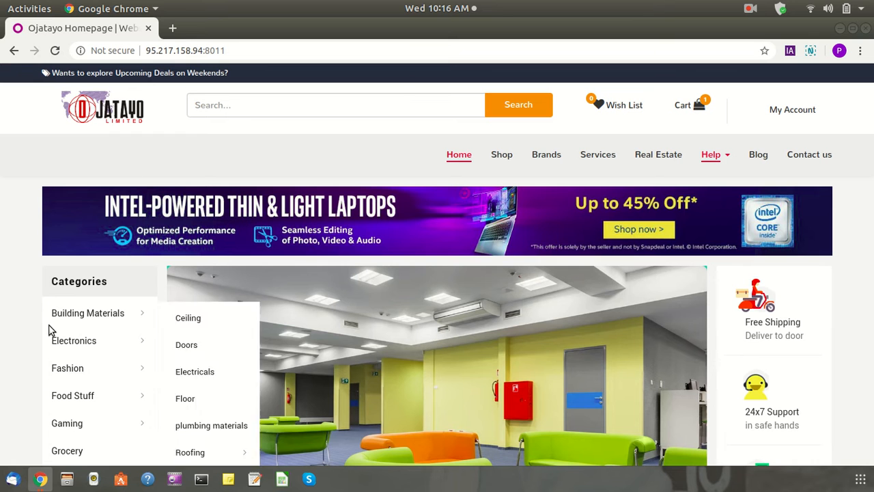
pyautogui.scroll(-5, 2, 288)
pyautogui.scroll(5, 2, 288)
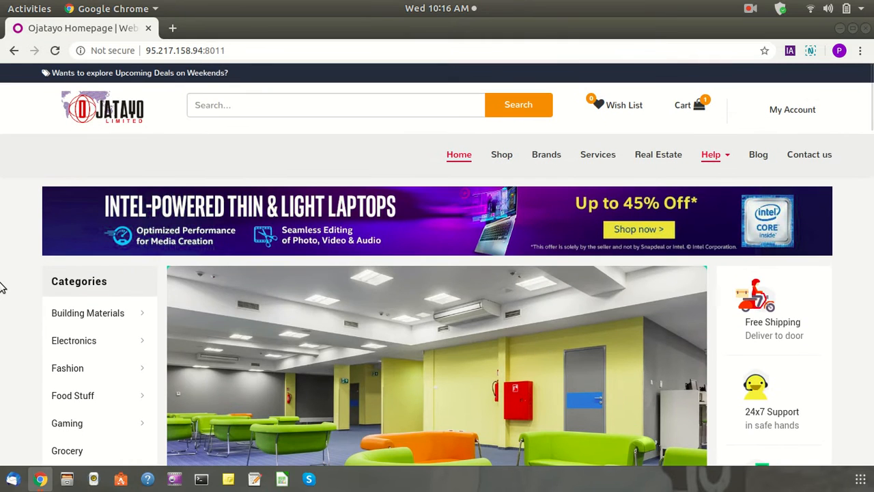
pyautogui.scroll(-1, 2, 288)
pyautogui.scroll(1, 1, 288)
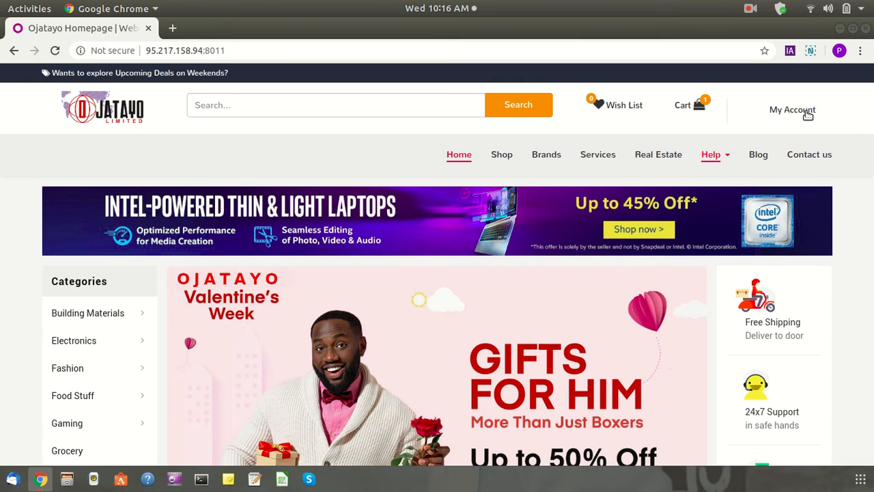
pyautogui.scroll(-3, 841, 144)
pyautogui.scroll(3, 840, 144)
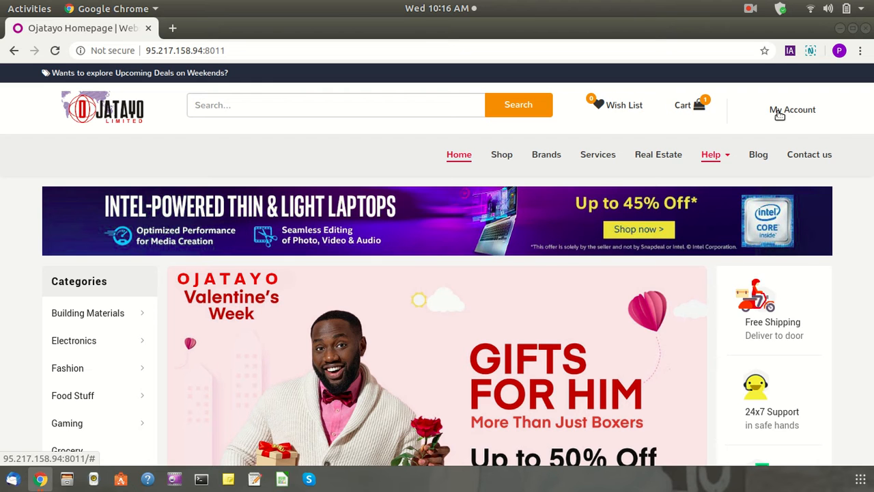
pyautogui.click(779, 114)
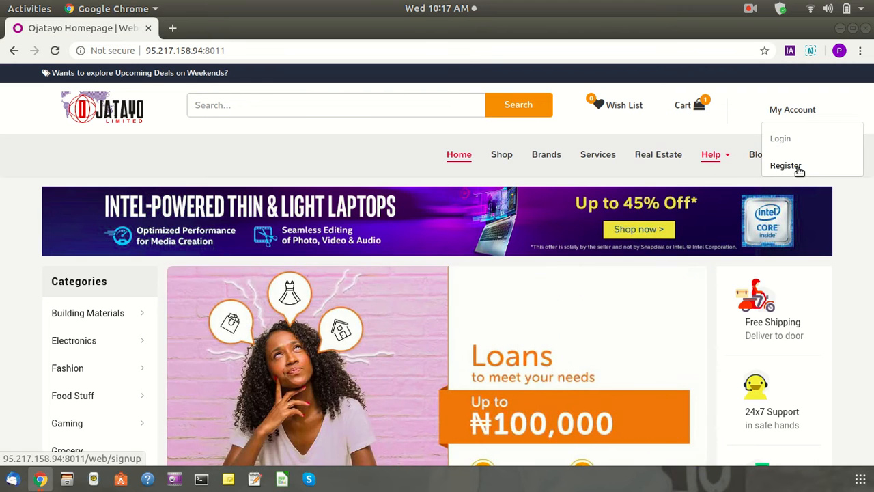
# Go to the Register page of the Ojatayo shop
pyautogui.click(786, 166)
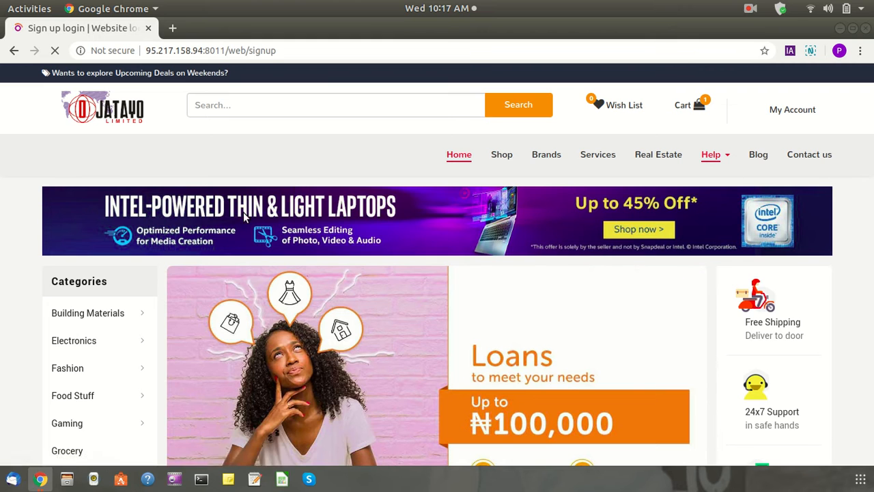
pyautogui.scroll(-1, 222, 292)
pyautogui.scroll(1, 221, 293)
pyautogui.scroll(-1, 82, 332)
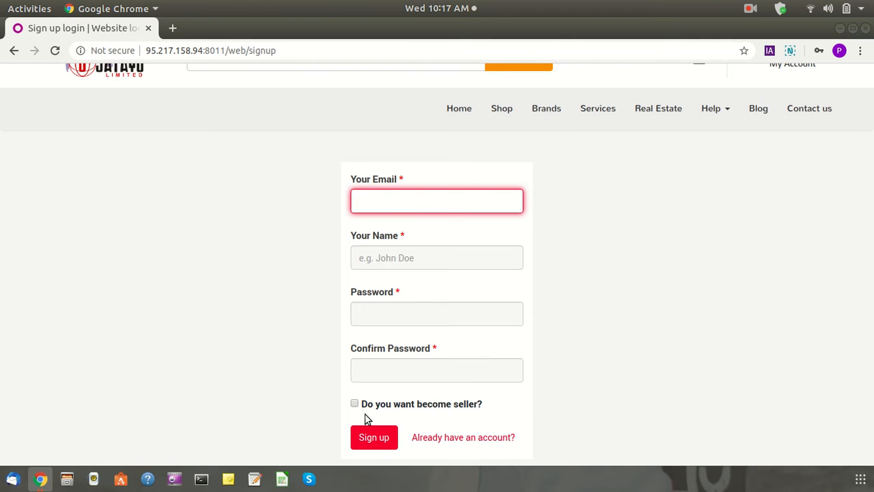
pyautogui.moveTo(517, 414); pyautogui.dragTo(374, 405)
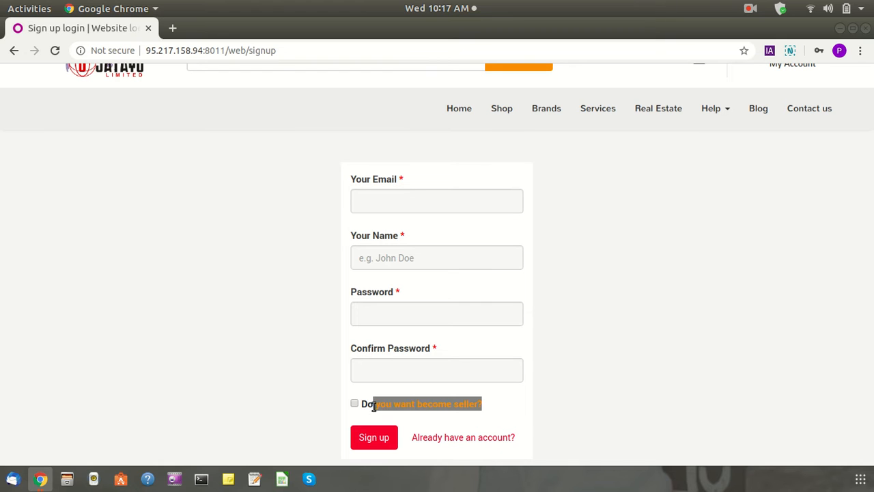
# Enter the e-mail, name seller2 and matching passwords, tick 'Do you want become seller?', and sign up
pyautogui.click(573, 402)
pyautogui.click(390, 201)
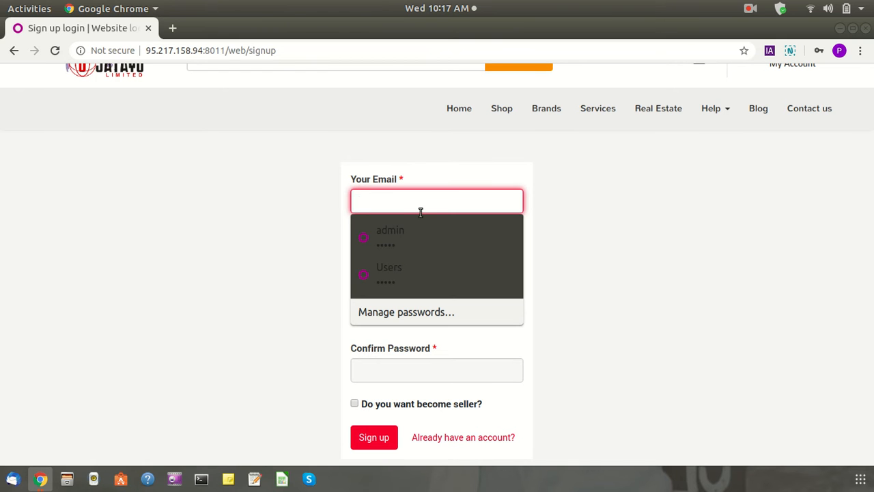
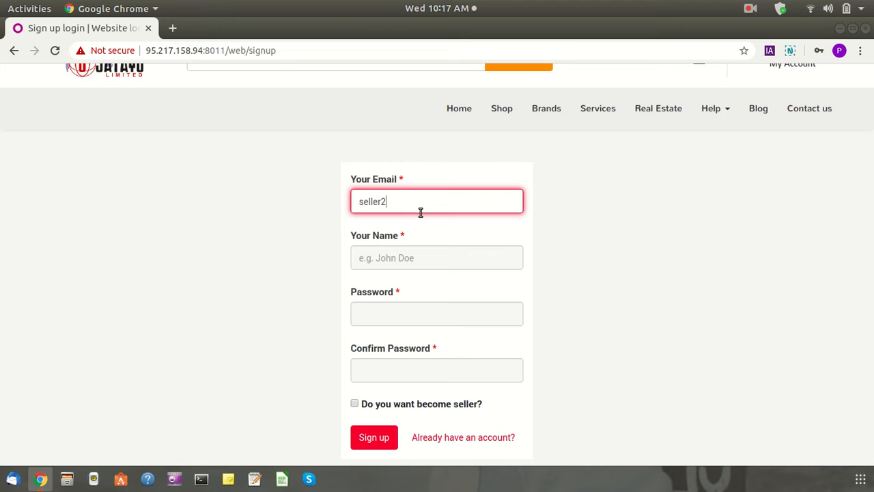
pyautogui.press('Tab')
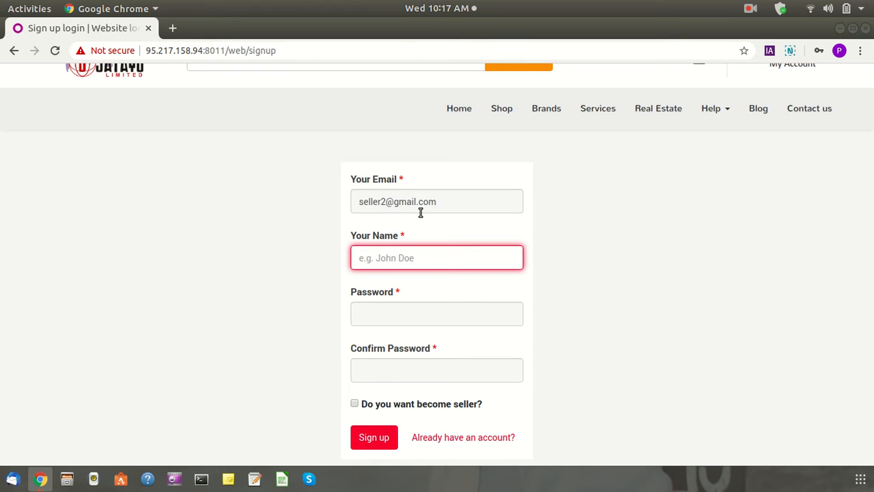
pyautogui.write('s')
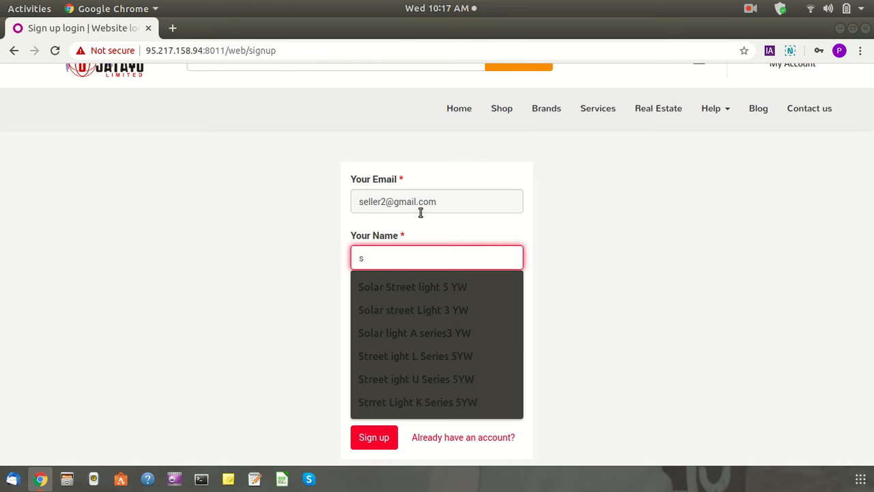
pyautogui.write('eller2')
pyautogui.press('Tab')
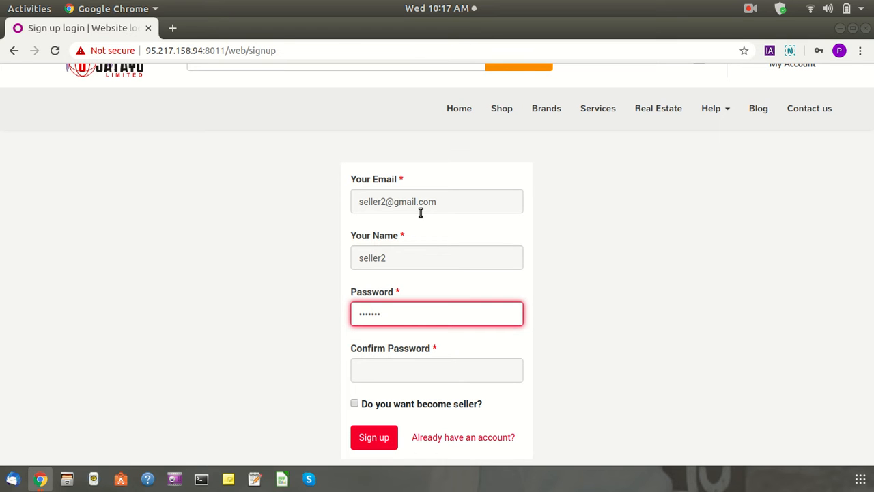
pyautogui.press('Tab')
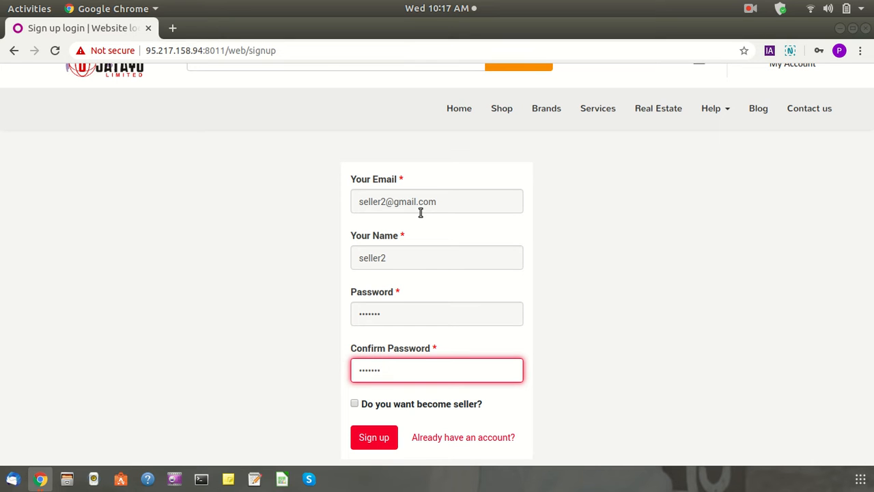
pyautogui.click(354, 404)
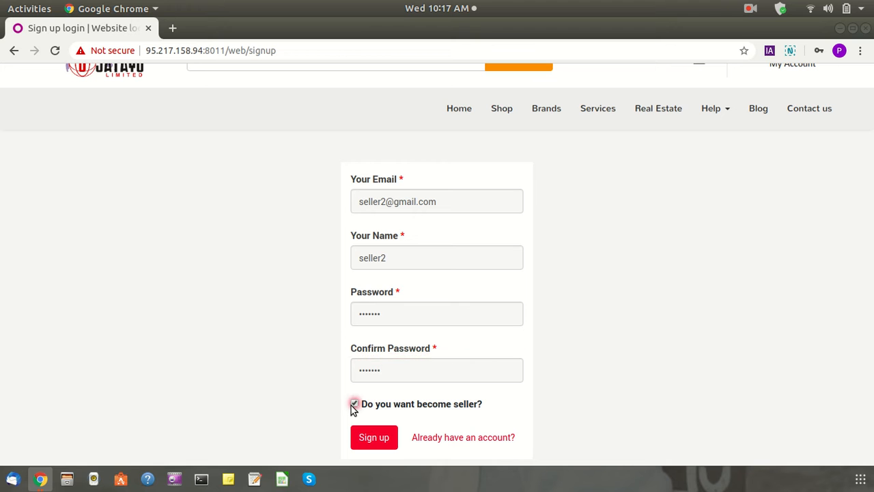
pyautogui.click(373, 441)
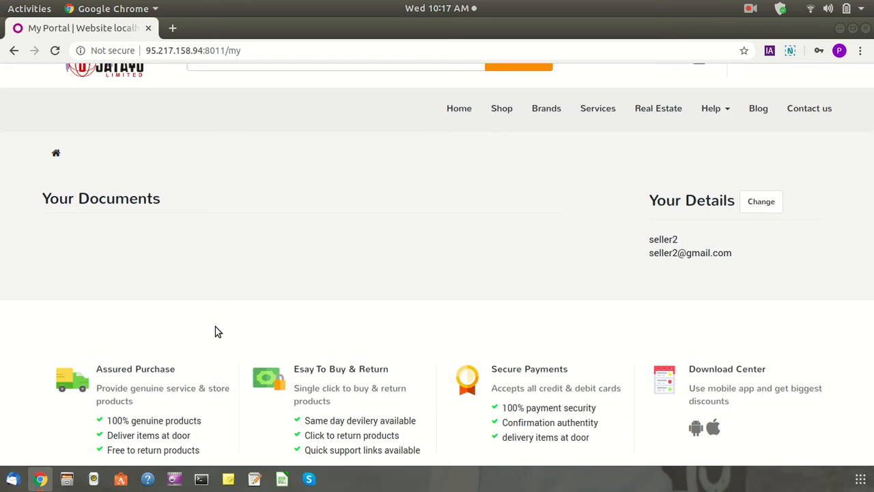
# Check the new account's name and e-mail under Your Details
pyautogui.scroll(2, 196, 292)
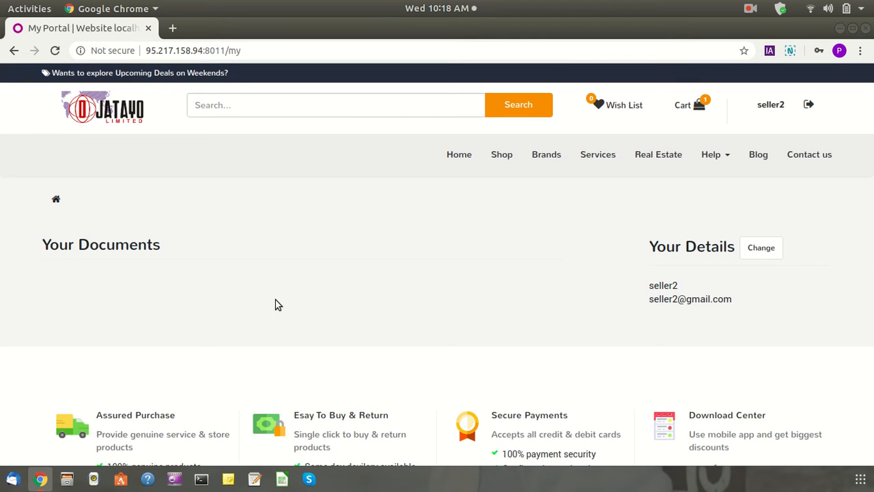
pyautogui.doubleClick(664, 287)
pyautogui.moveTo(658, 299); pyautogui.dragTo(798, 305)
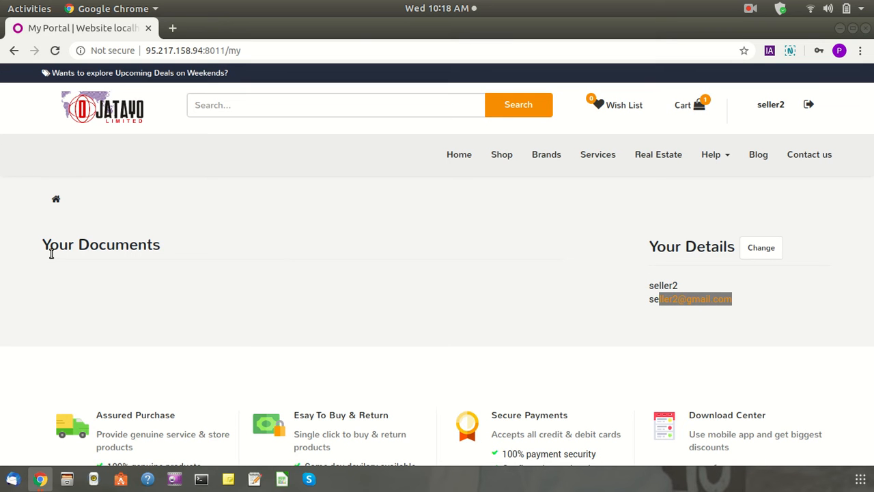
pyautogui.moveTo(53, 253); pyautogui.dragTo(164, 254)
pyautogui.scroll(-5, 348, 328)
pyautogui.scroll(5, 248, 299)
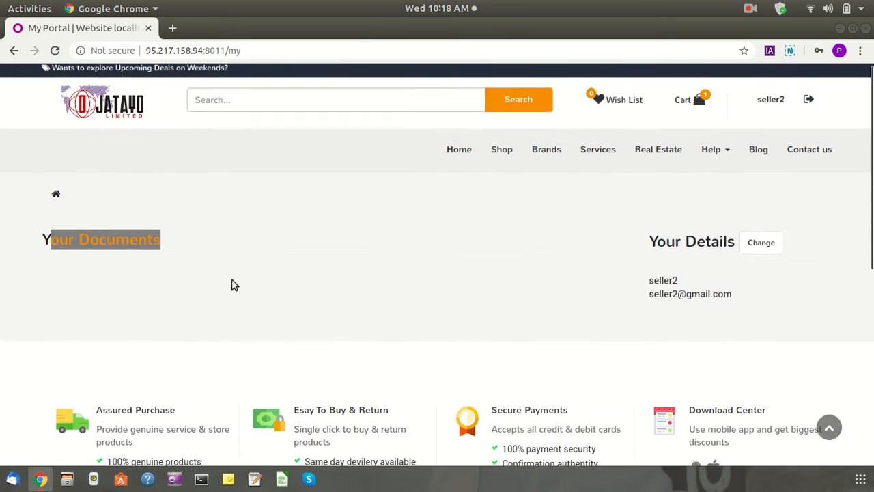
# Return to the portal home page and log out of seller2
pyautogui.click(56, 203)
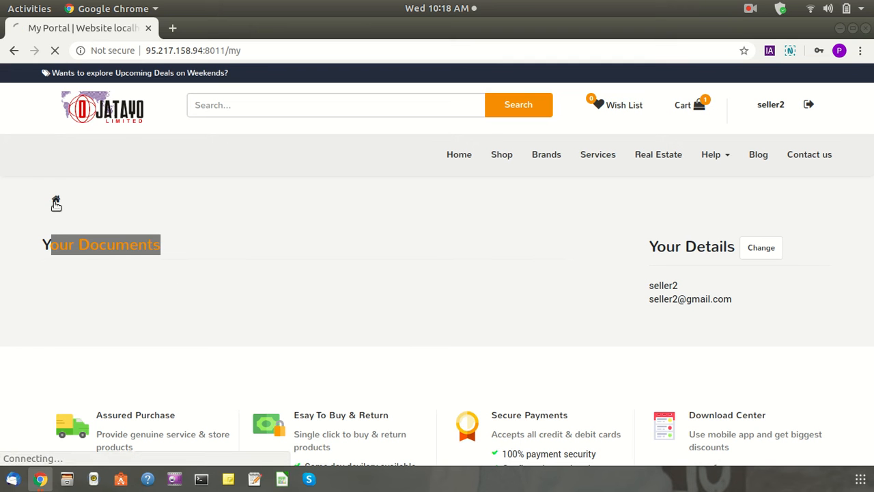
pyautogui.scroll(-1, 52, 273)
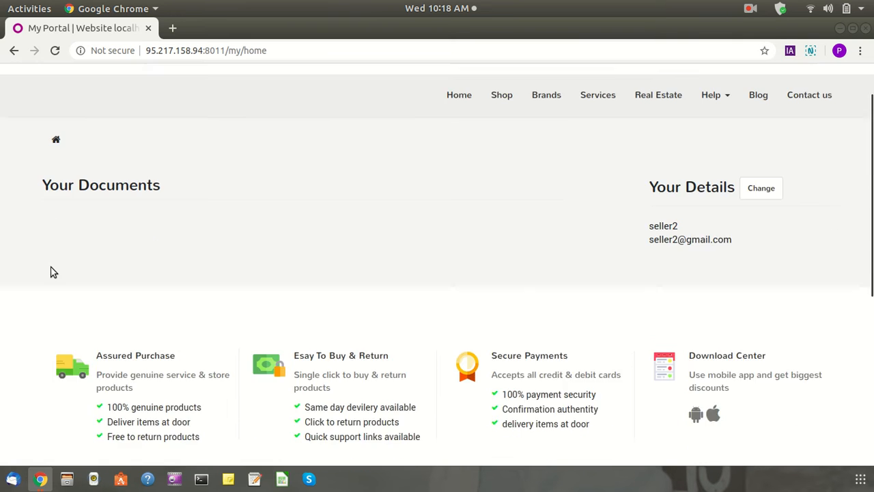
pyautogui.scroll(1, 53, 273)
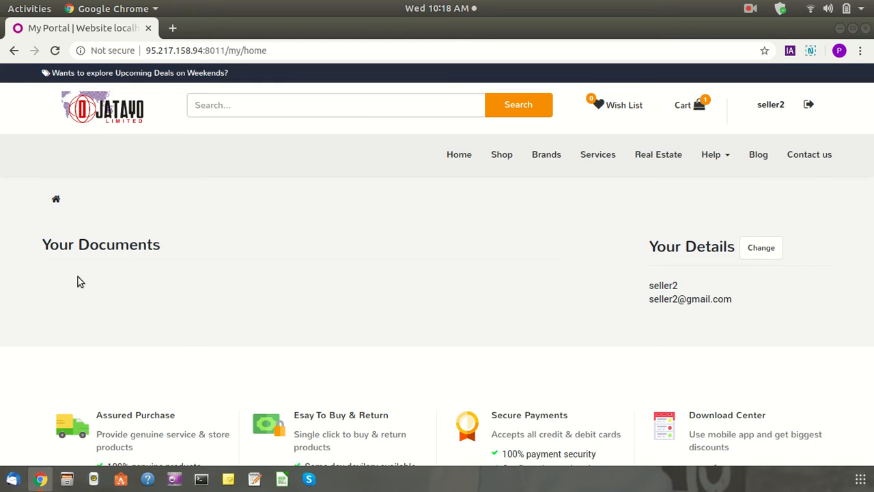
pyautogui.scroll(-2, 94, 290)
pyautogui.scroll(2, 95, 290)
pyautogui.scroll(-4, 179, 301)
pyautogui.scroll(4, 176, 306)
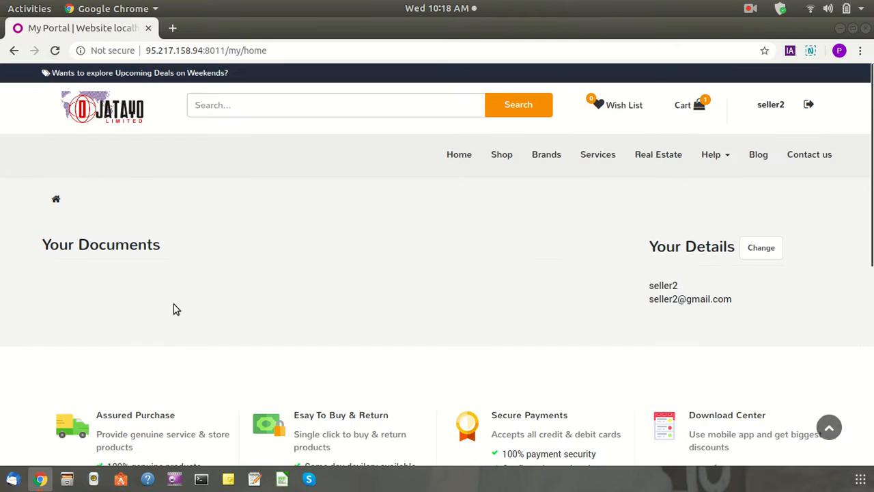
pyautogui.click(809, 104)
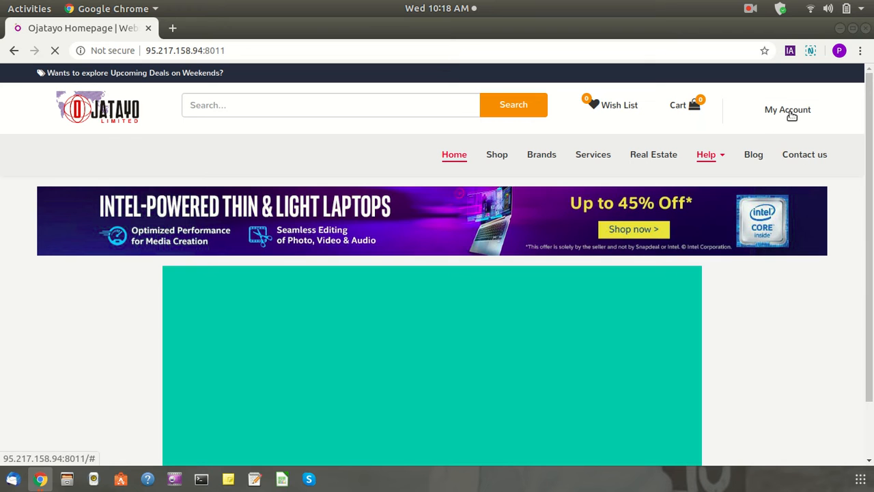
# Log in to the Odoo backend with the saved administrator credentials
pyautogui.click(785, 114)
pyautogui.click(777, 140)
pyautogui.scroll(-1, 282, 318)
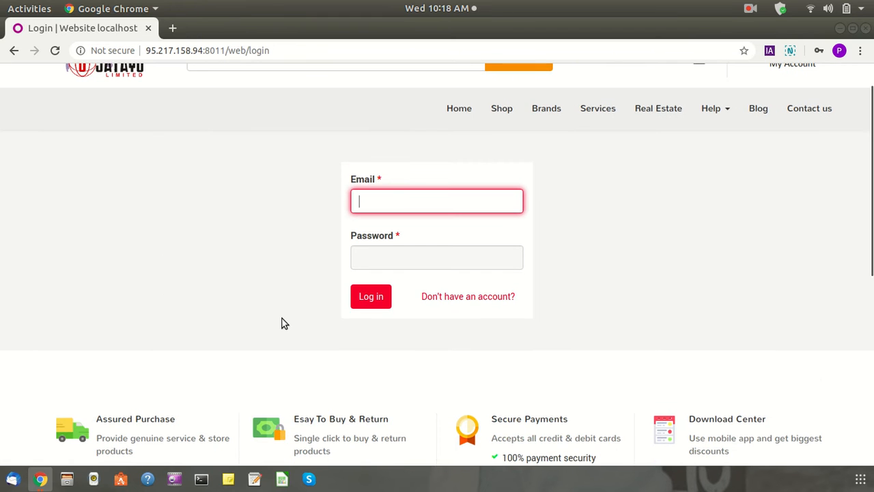
pyautogui.write('ad')
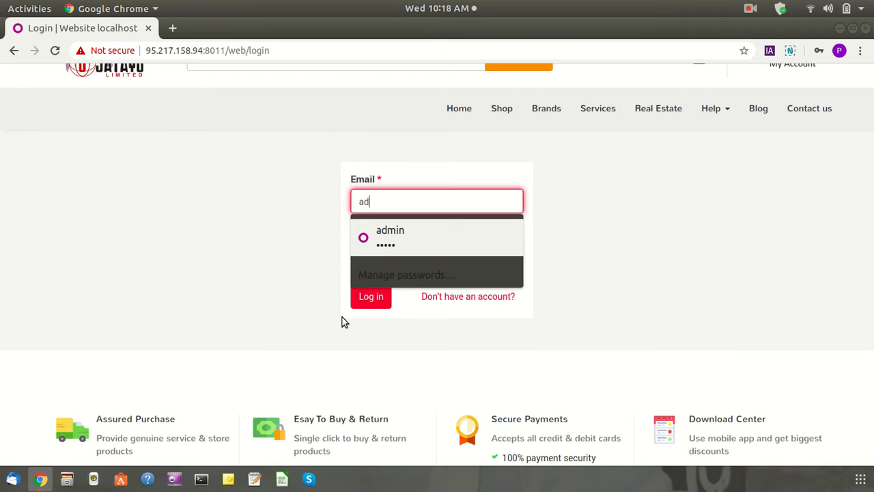
pyautogui.click(386, 233)
pyautogui.click(371, 297)
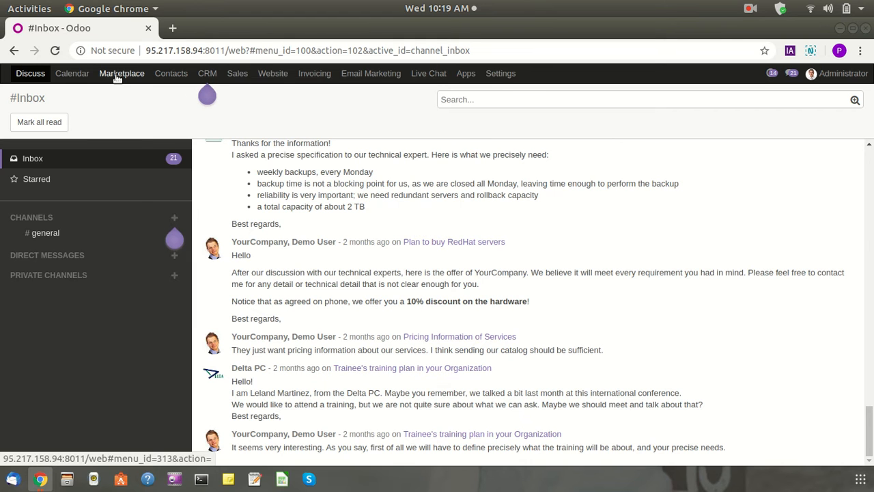
# List all Marketplace sellers without the Status filter and open the pending seller2 record
pyautogui.click(122, 73)
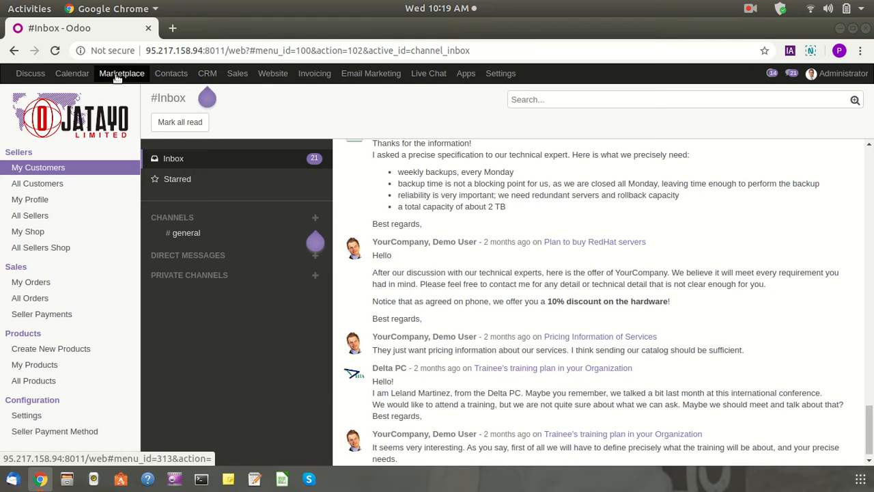
pyautogui.click(3, 188)
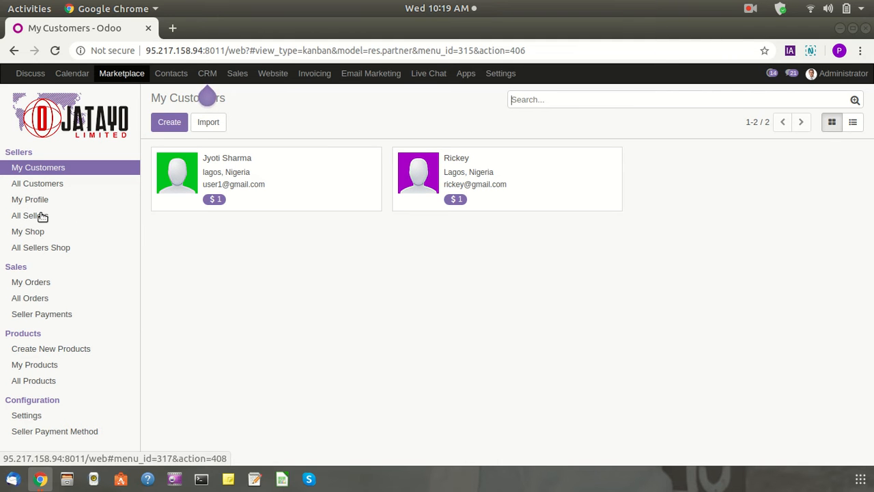
pyautogui.click(42, 216)
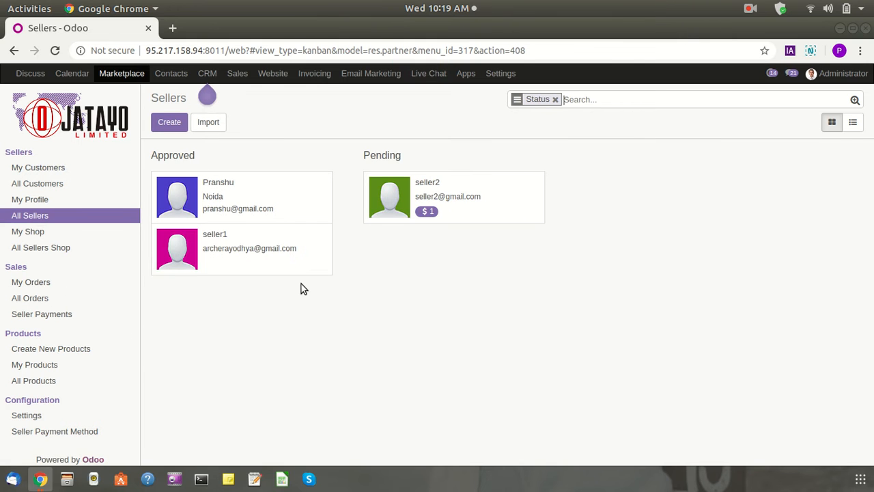
pyautogui.click(555, 99)
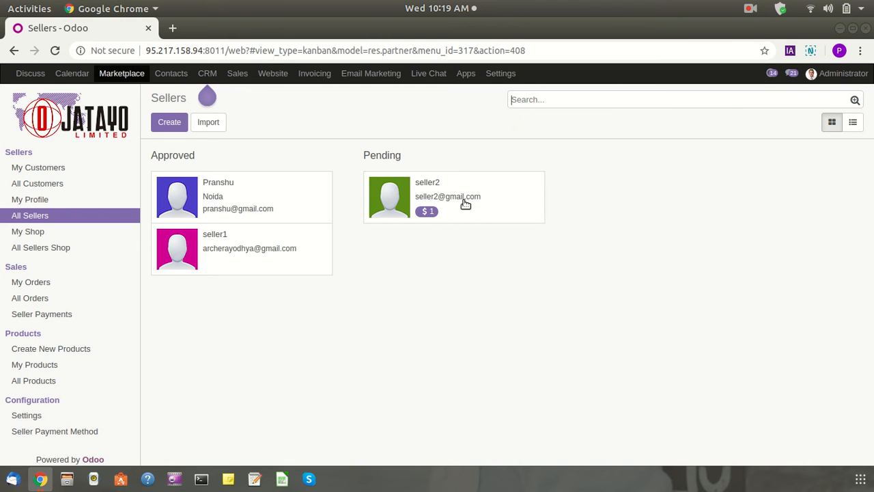
pyautogui.click(464, 203)
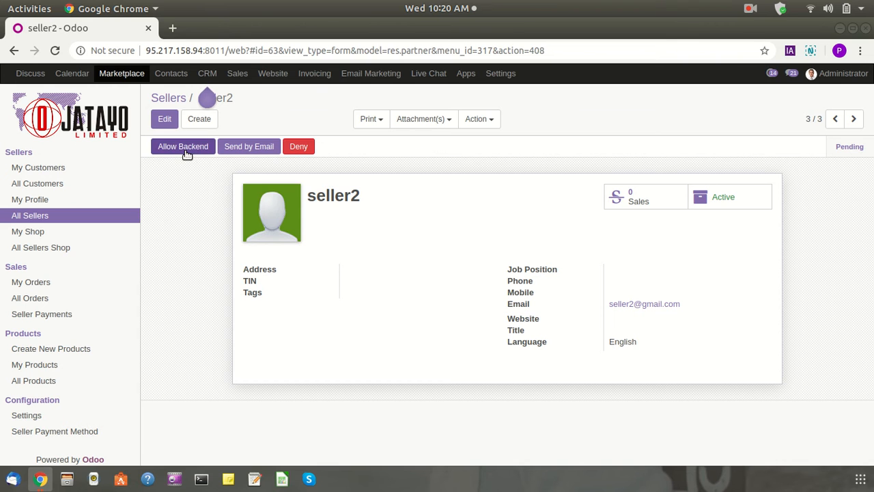
# Allow seller2 backend access, then start a Send by Email notification to seller2
pyautogui.moveTo(308, 196); pyautogui.dragTo(385, 203)
pyautogui.click(386, 208)
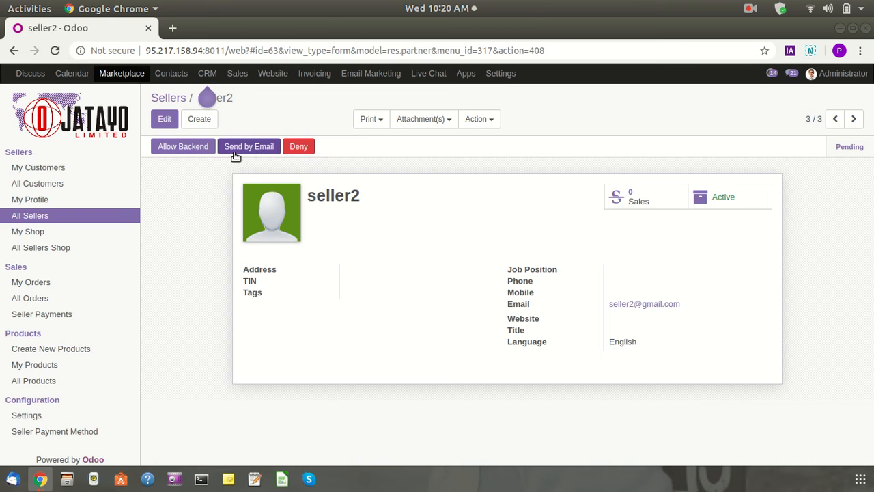
pyautogui.click(180, 150)
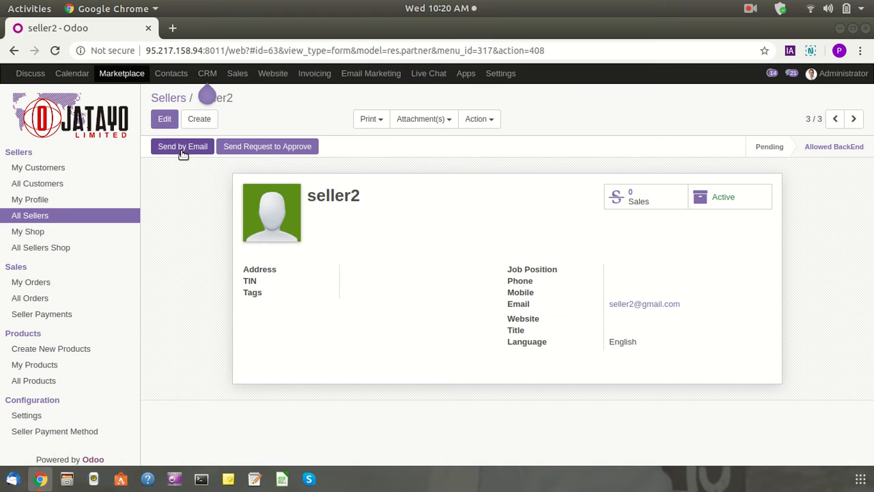
pyautogui.click(182, 148)
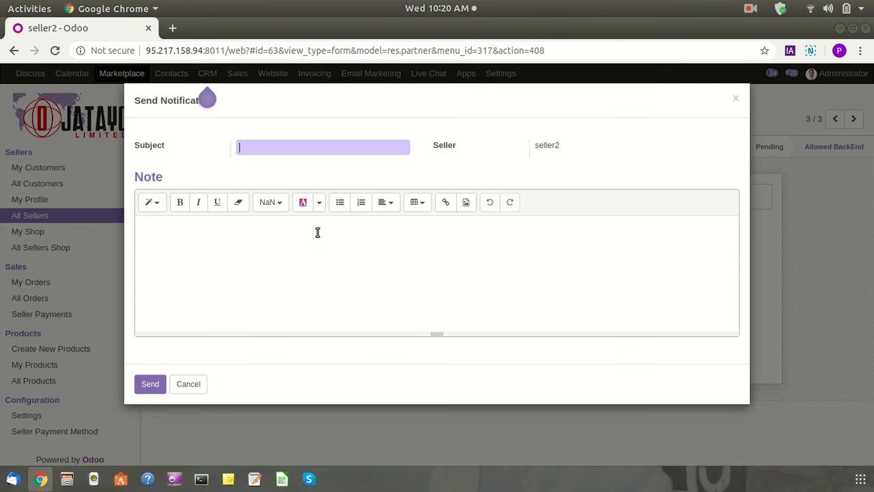
# Fill the notification subject from a saved suggestion, then close the dialog without sending
pyautogui.click(280, 147)
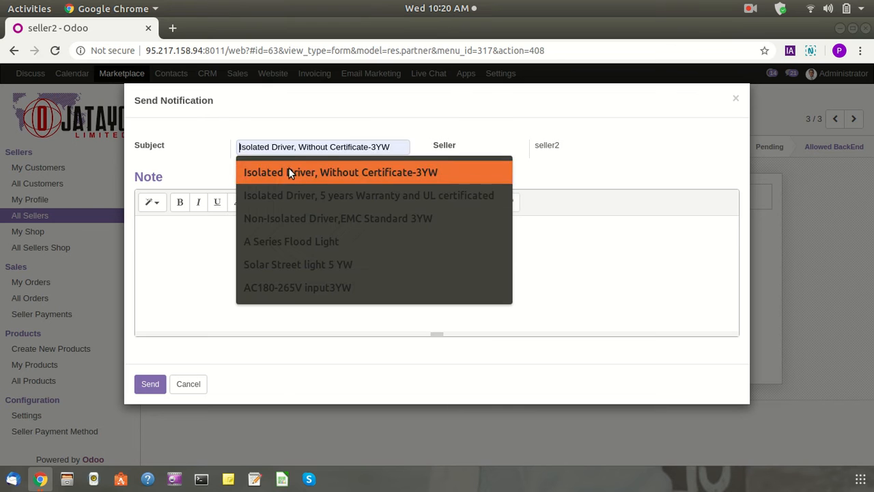
pyautogui.click(286, 173)
pyautogui.doubleClick(546, 145)
pyautogui.click(268, 271)
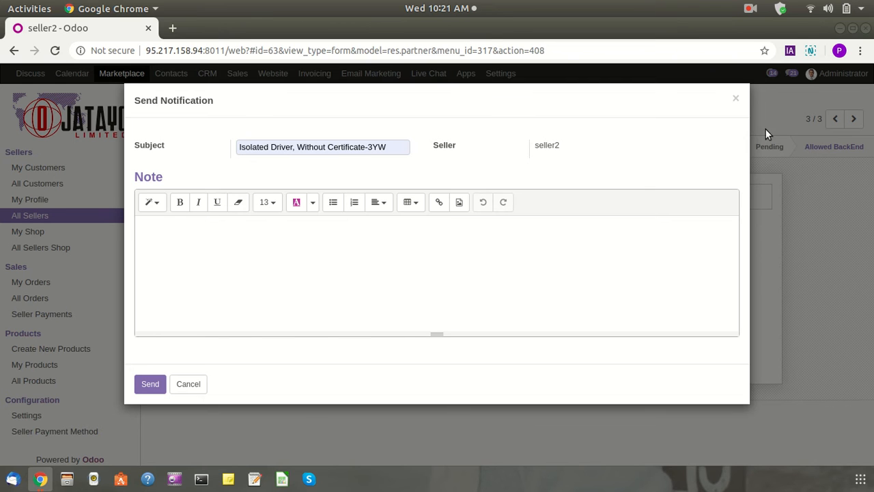
pyautogui.click(736, 99)
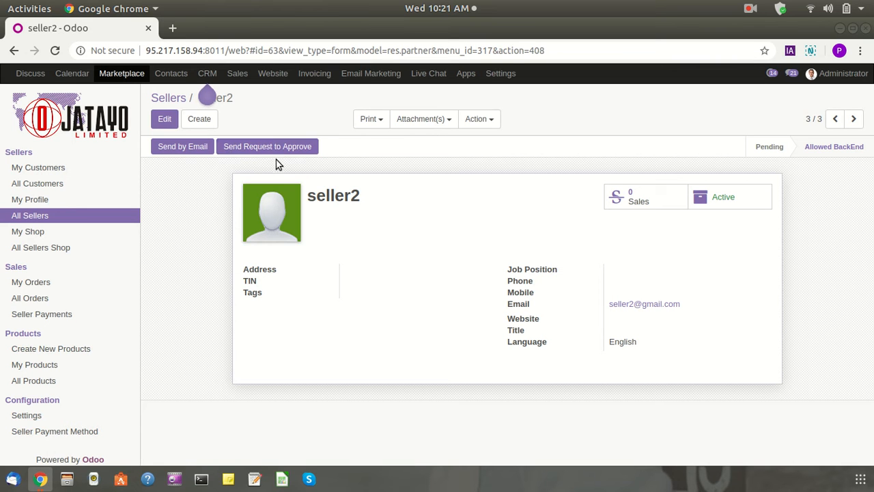
# Review seller2's heading and contact details, then log the administrator out
pyautogui.moveTo(316, 198); pyautogui.dragTo(372, 200)
pyautogui.click(395, 204)
pyautogui.moveTo(308, 196); pyautogui.dragTo(379, 197)
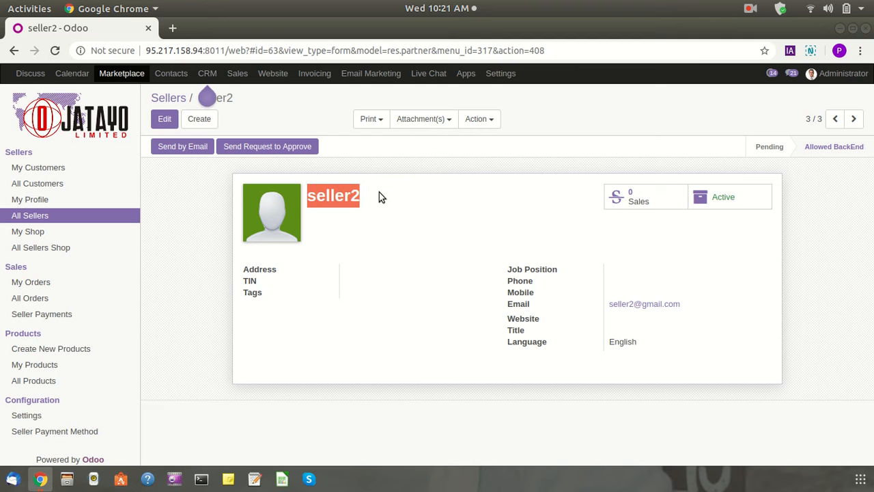
pyautogui.click(155, 199)
pyautogui.moveTo(242, 267); pyautogui.dragTo(335, 296)
pyautogui.moveTo(697, 351); pyautogui.dragTo(267, 267)
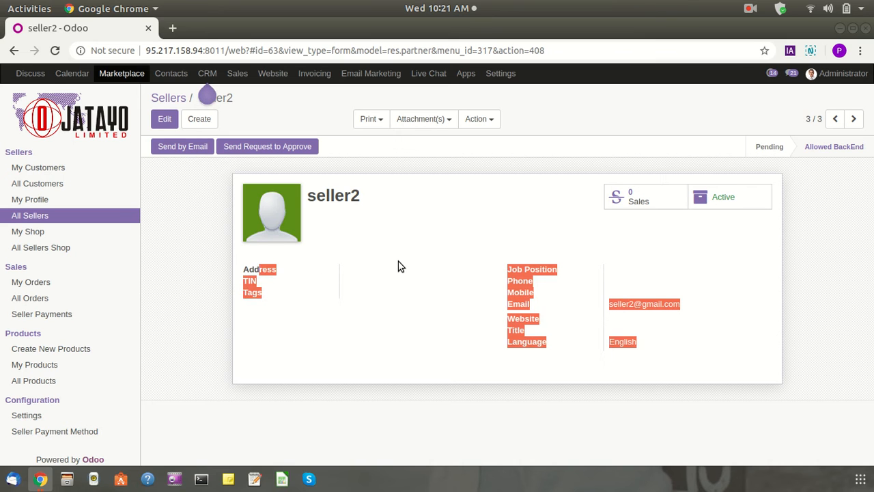
pyautogui.click(258, 246)
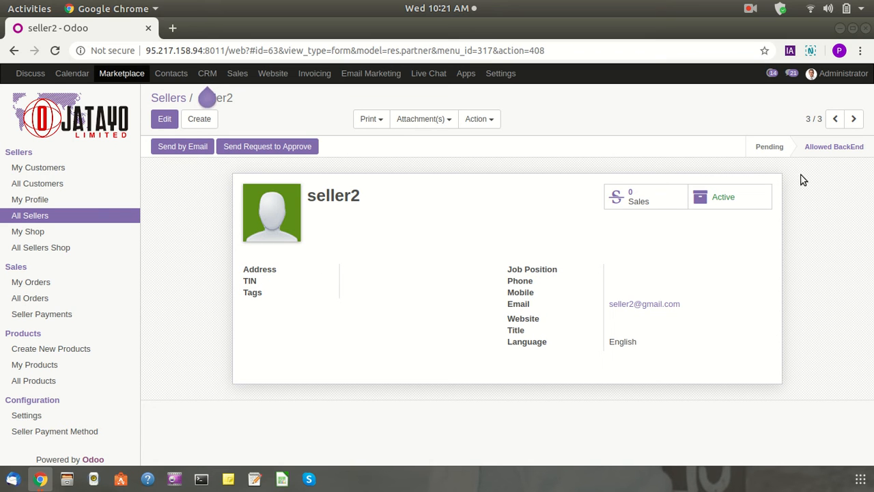
pyautogui.click(829, 73)
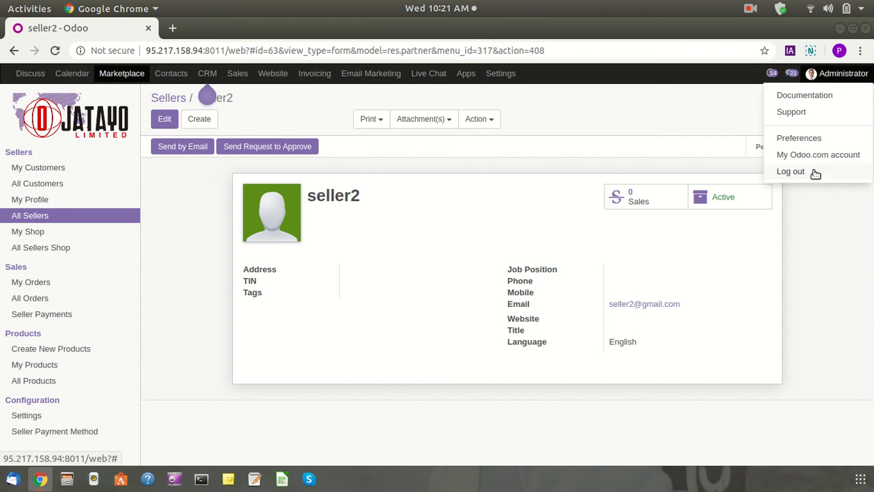
pyautogui.click(816, 175)
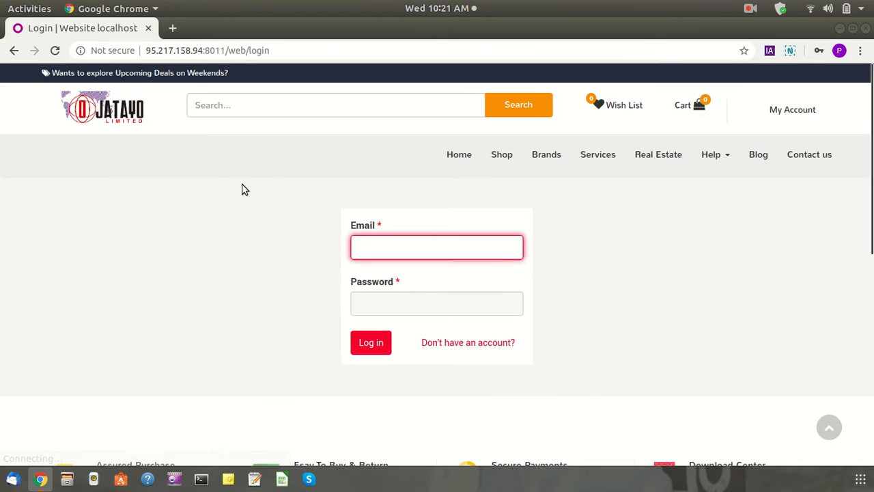
# Sign in as seller2 with its saved e-mail and password, declining Chrome's password save
pyautogui.write('se')
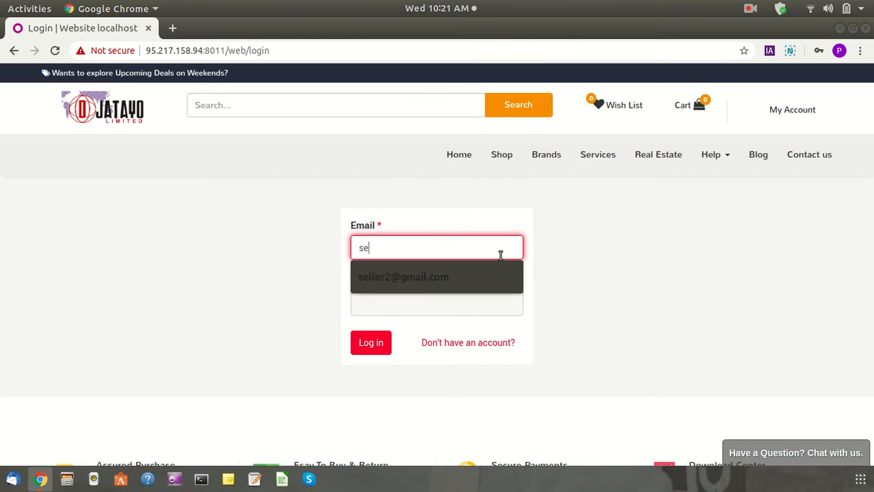
pyautogui.click(456, 281)
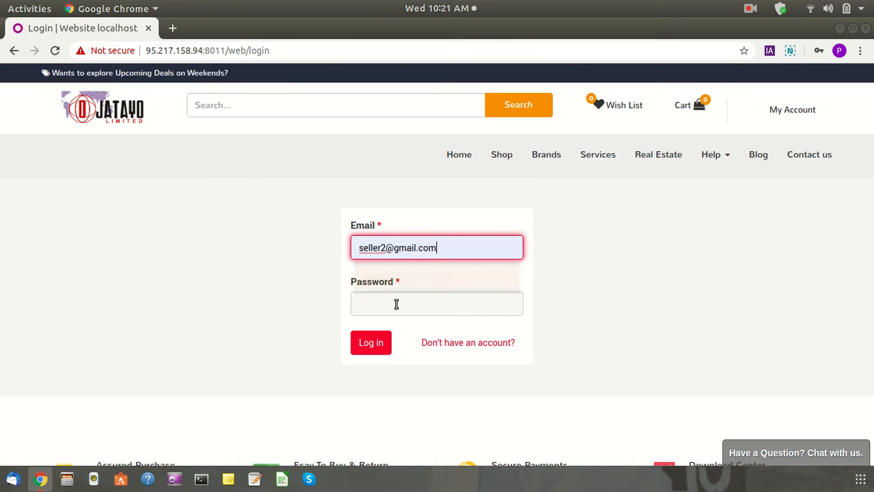
pyautogui.click(394, 305)
pyautogui.write('12')
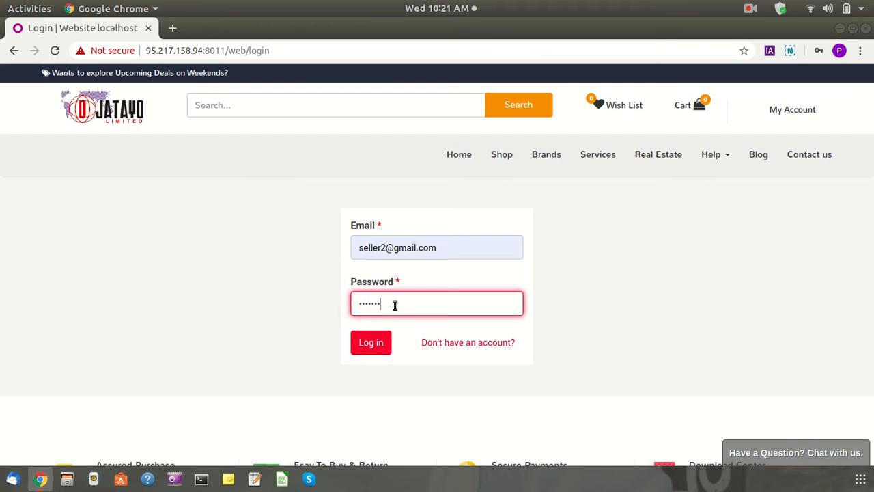
pyautogui.click(371, 344)
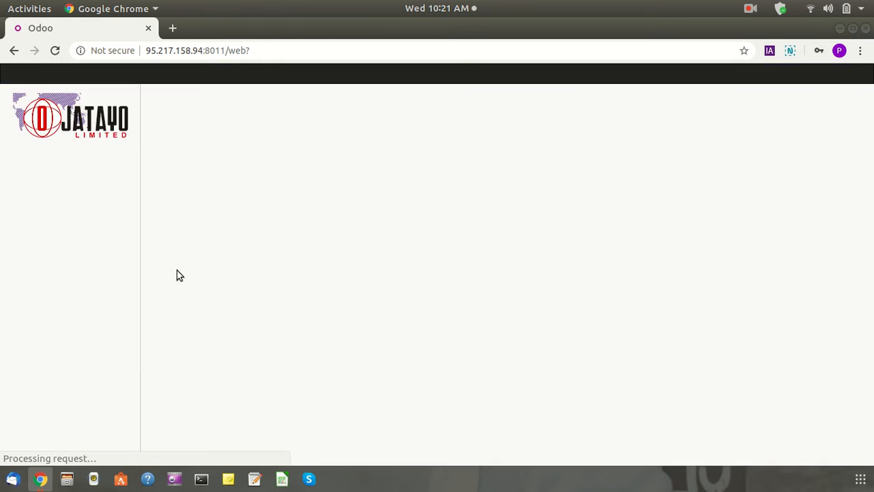
pyautogui.click(759, 264)
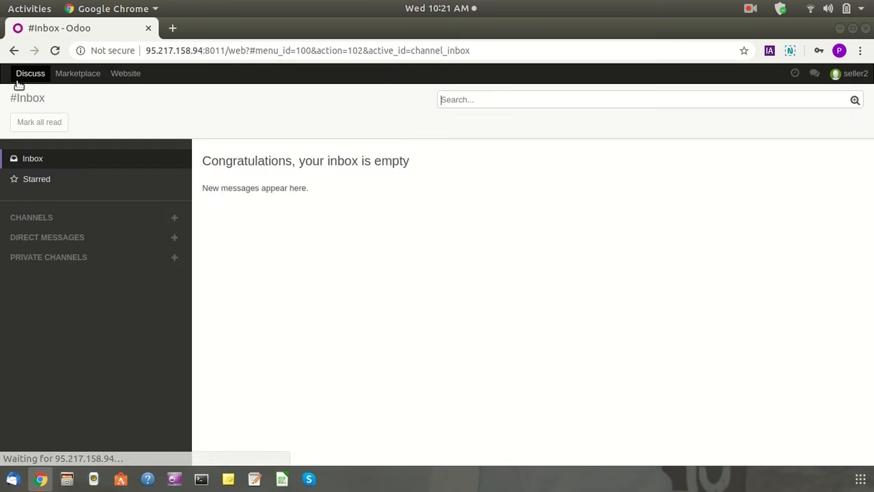
# Open seller2's record from Marketplace's My Profile list
pyautogui.click(77, 73)
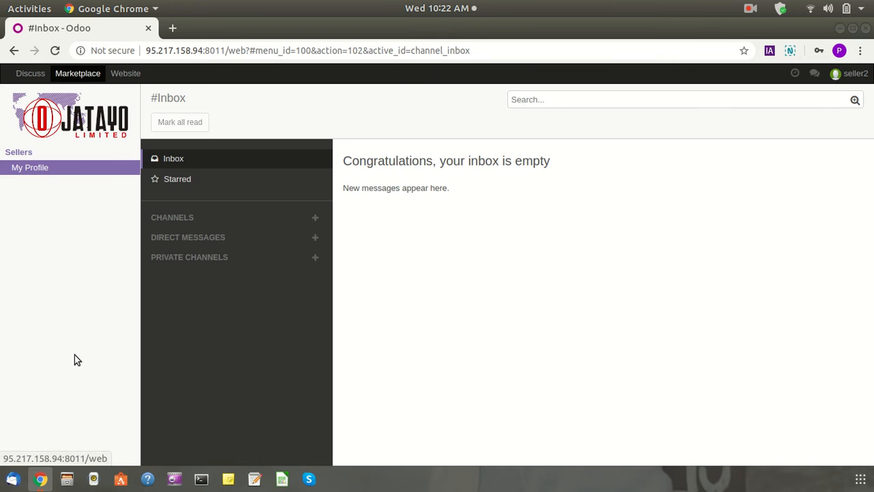
pyautogui.click(44, 169)
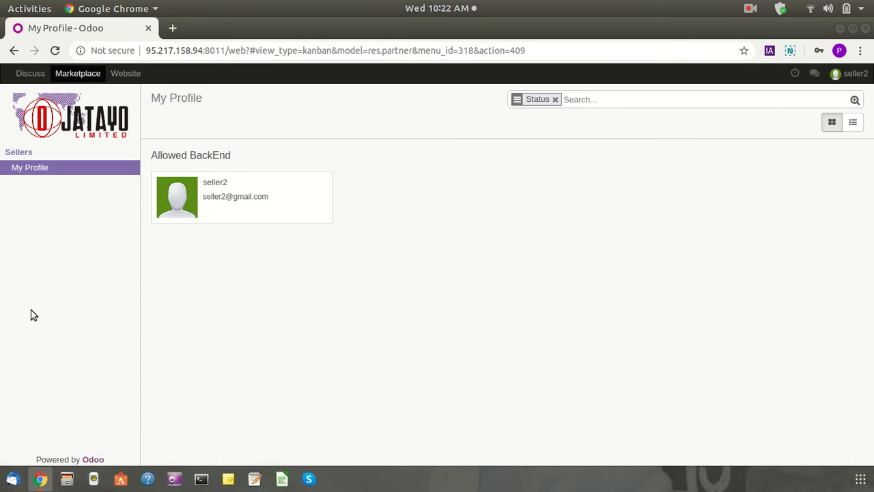
pyautogui.click(236, 208)
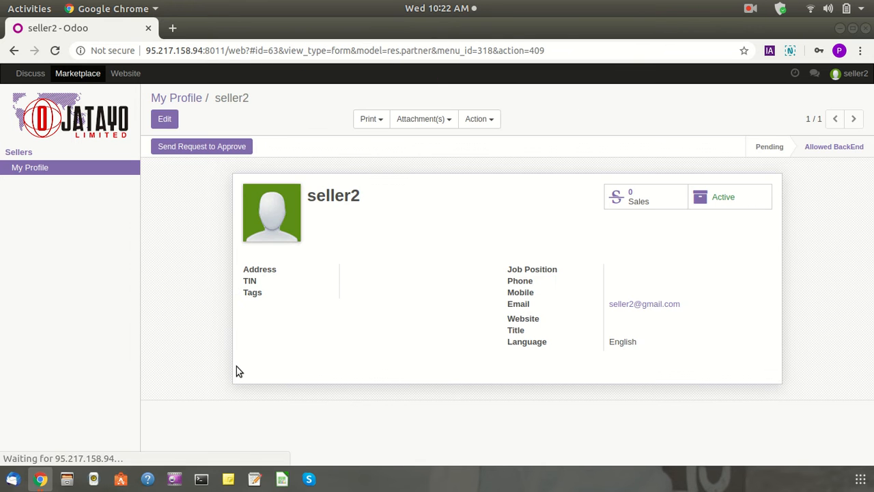
pyautogui.click(165, 119)
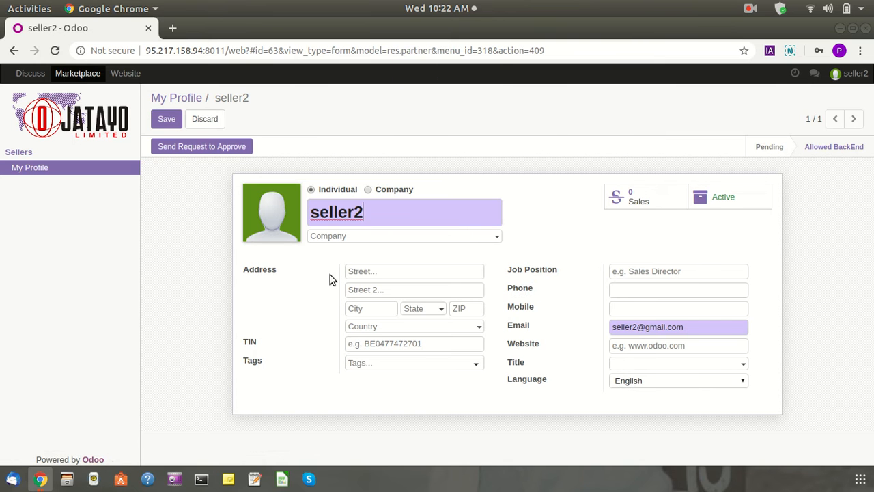
pyautogui.click(371, 271)
pyautogui.click(369, 292)
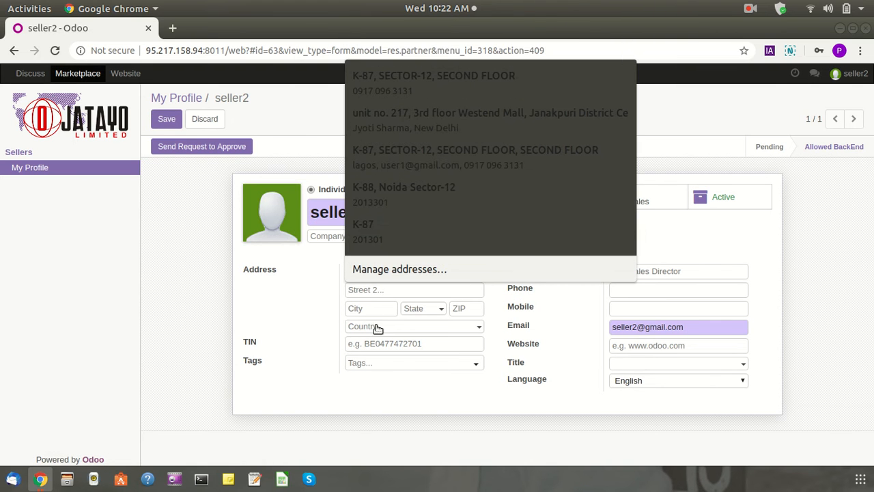
pyautogui.click(357, 344)
pyautogui.click(367, 363)
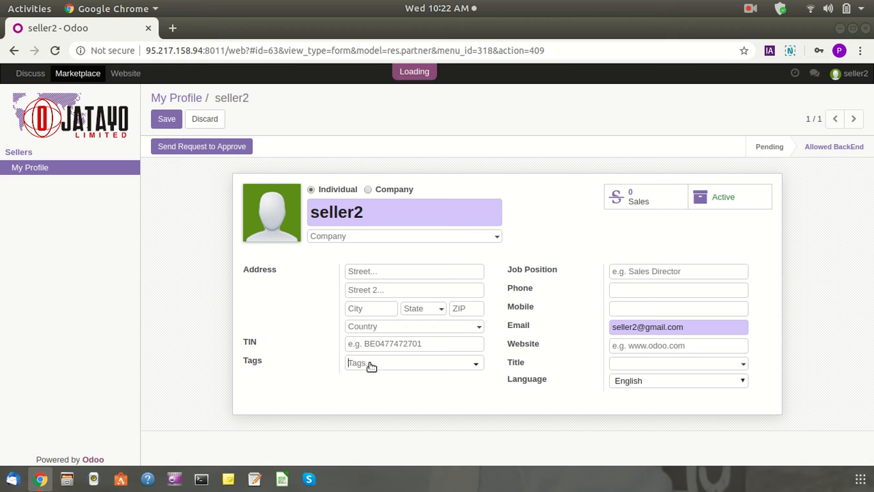
pyautogui.click(320, 383)
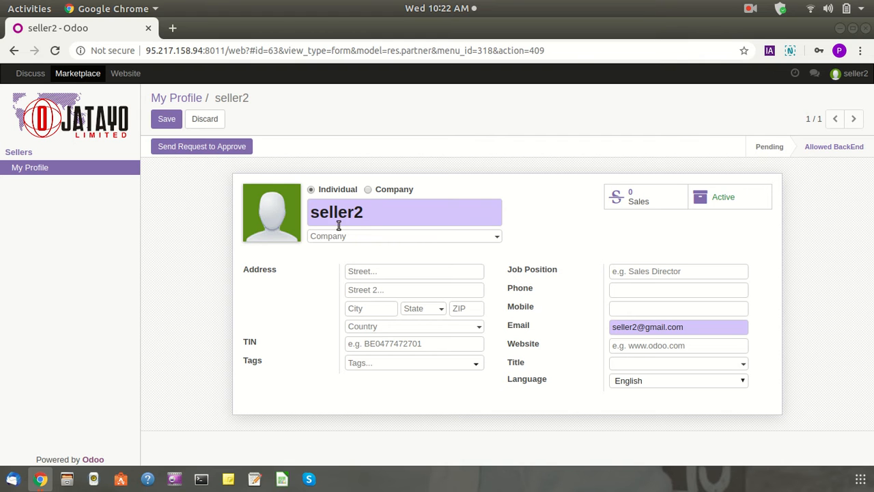
pyautogui.click(369, 189)
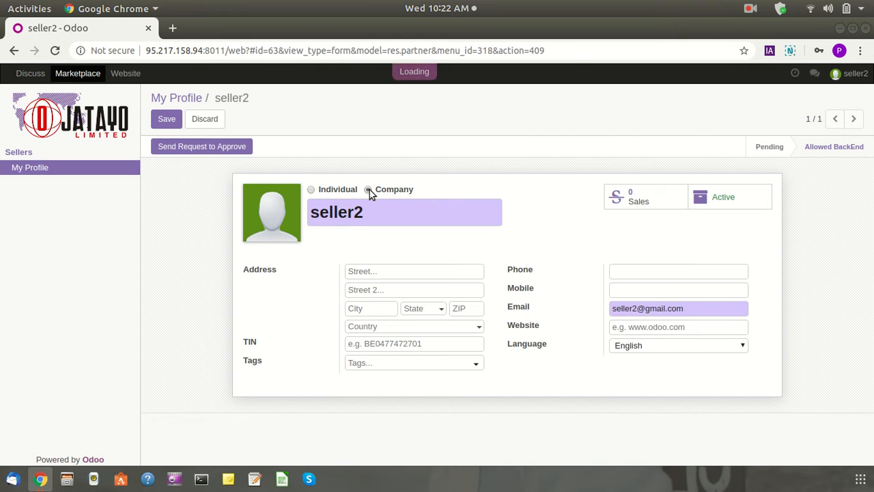
pyautogui.click(311, 189)
pyautogui.click(384, 271)
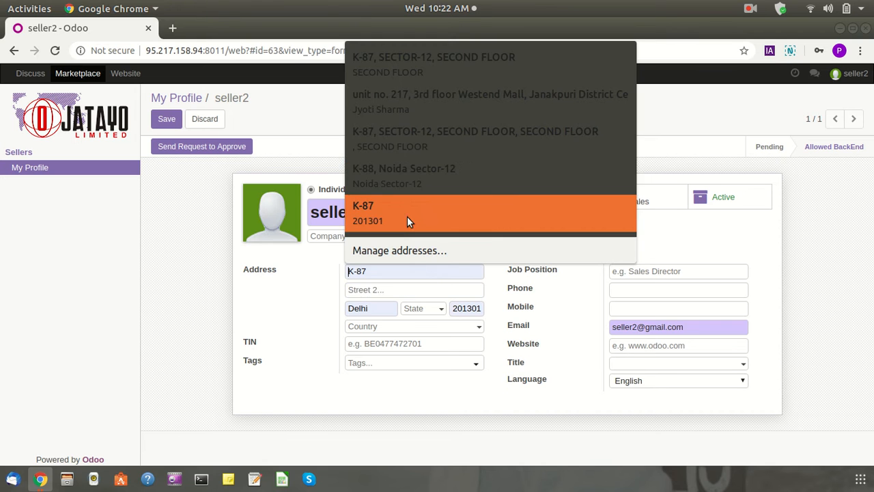
pyautogui.click(402, 192)
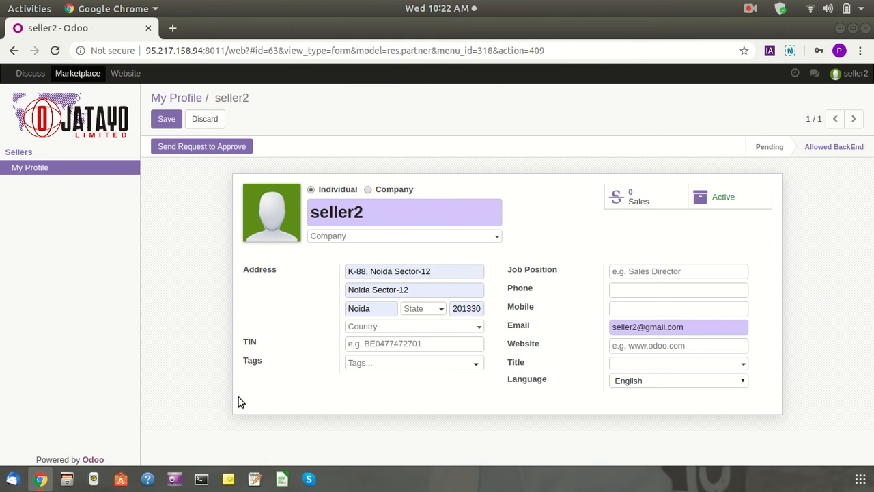
pyautogui.click(161, 122)
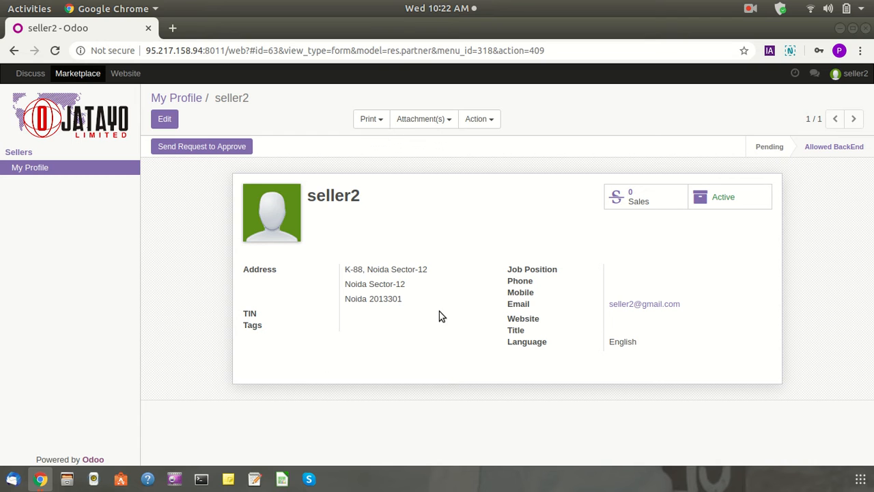
# Submit seller2's profile for approval so it reads Request Sent, then log out of seller2
pyautogui.moveTo(315, 195); pyautogui.dragTo(379, 198)
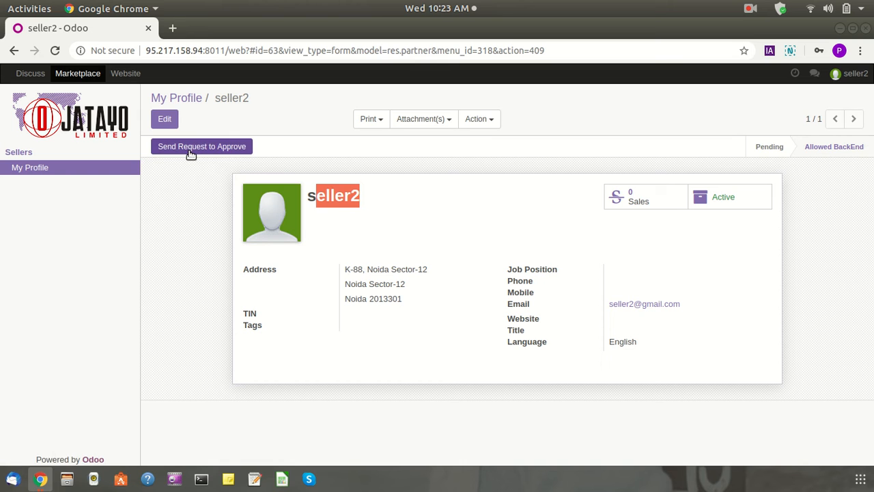
pyautogui.click(190, 147)
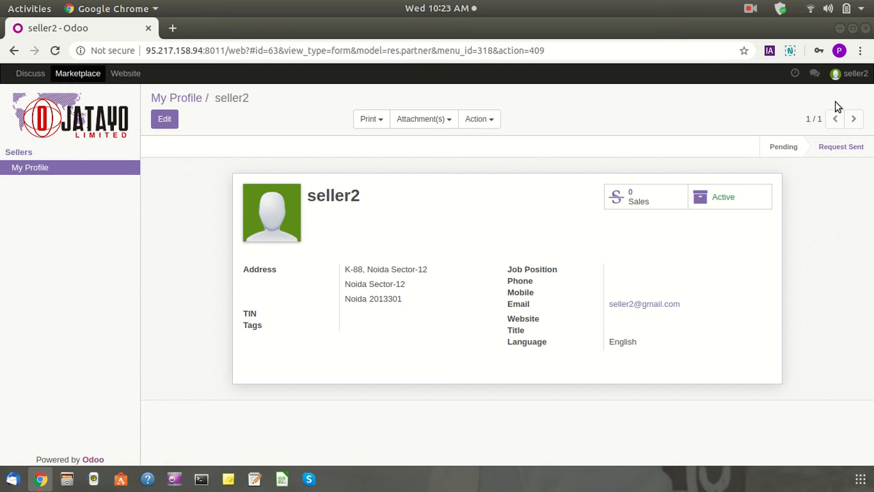
pyautogui.click(850, 73)
pyautogui.click(792, 172)
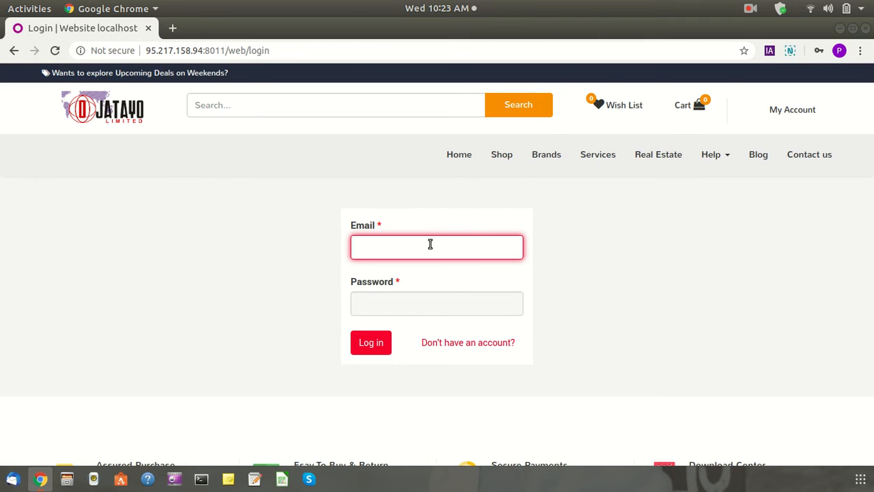
# Log in with the saved administrator credentials and open Marketplace's All Sellers list
pyautogui.click(428, 246)
pyautogui.click(405, 278)
pyautogui.click(377, 345)
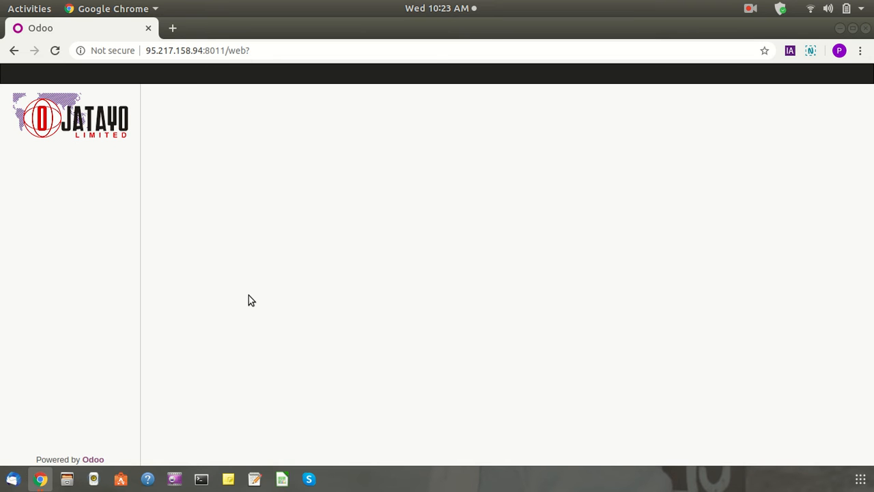
pyautogui.click(129, 77)
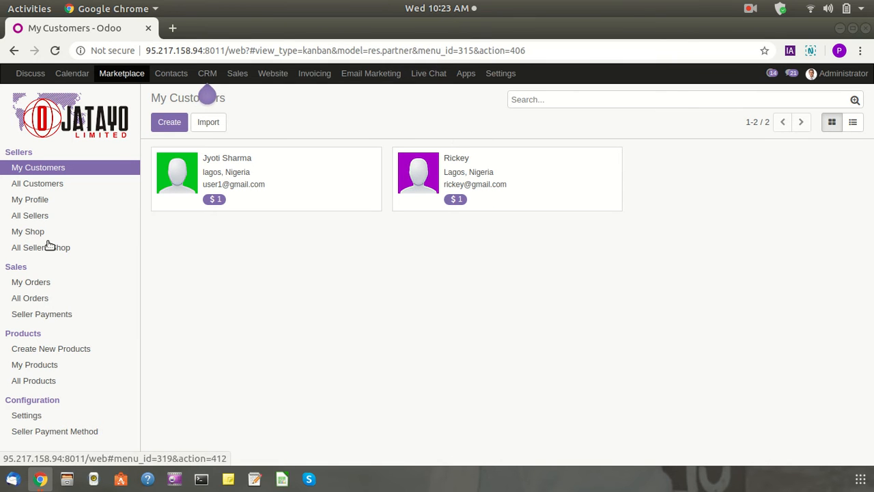
pyautogui.click(43, 217)
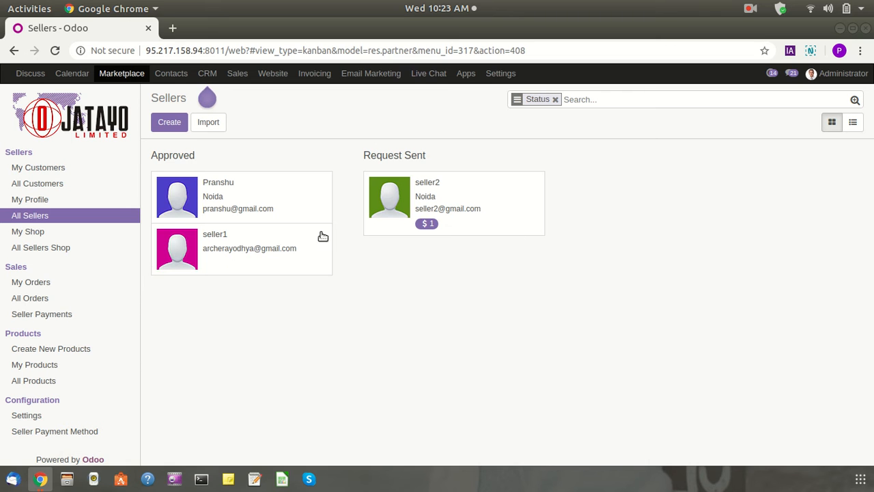
# Show sellers as a grouped list and open seller2 from the Request Sent group
pyautogui.moveTo(156, 156); pyautogui.dragTo(255, 155)
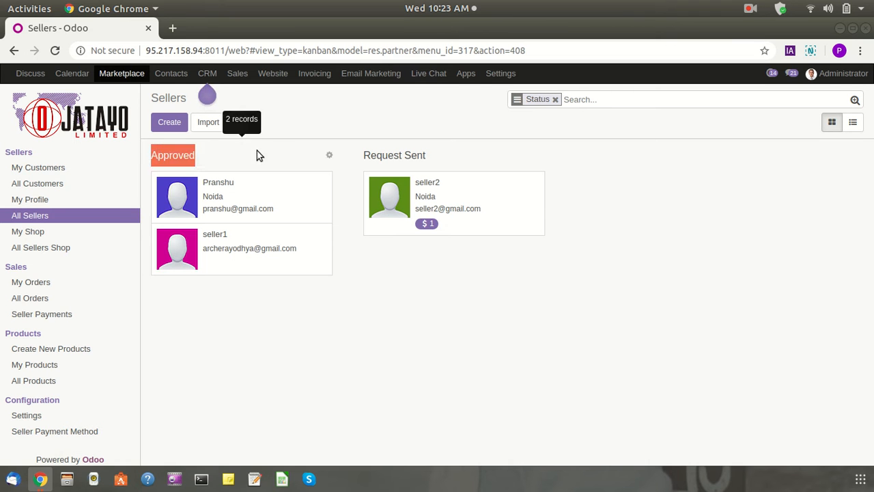
pyautogui.moveTo(362, 155); pyautogui.dragTo(437, 156)
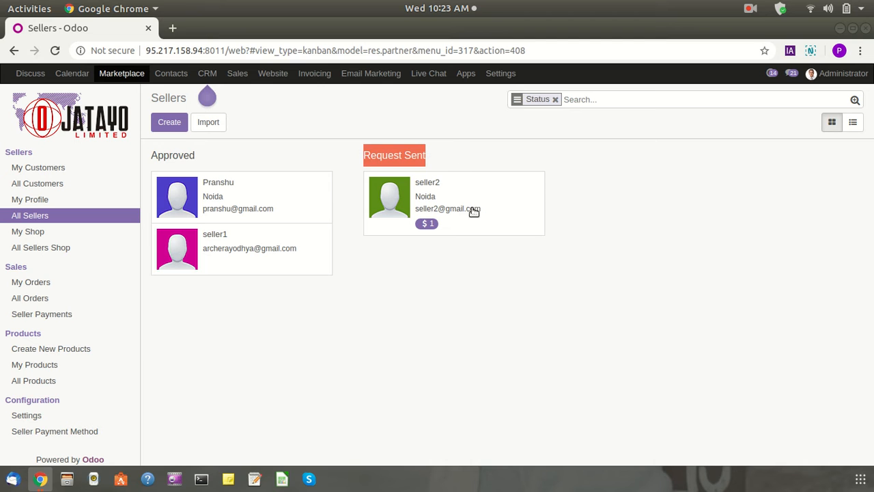
pyautogui.click(452, 134)
pyautogui.click(853, 122)
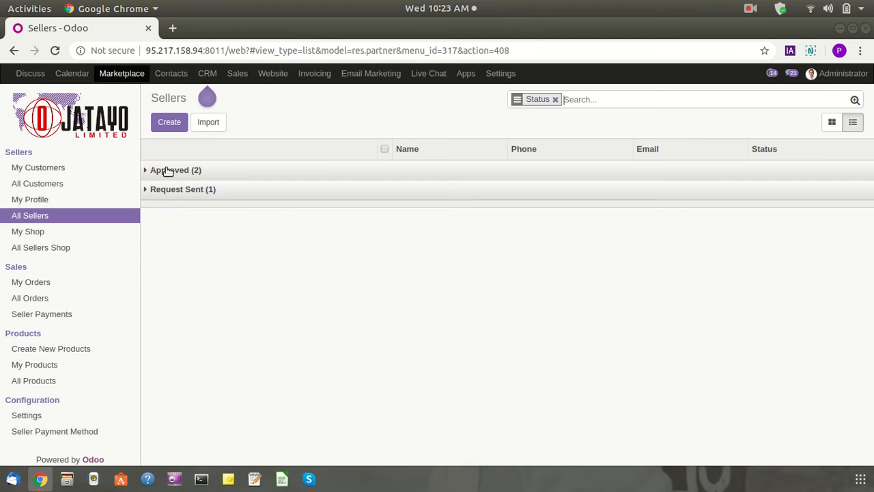
pyautogui.click(166, 191)
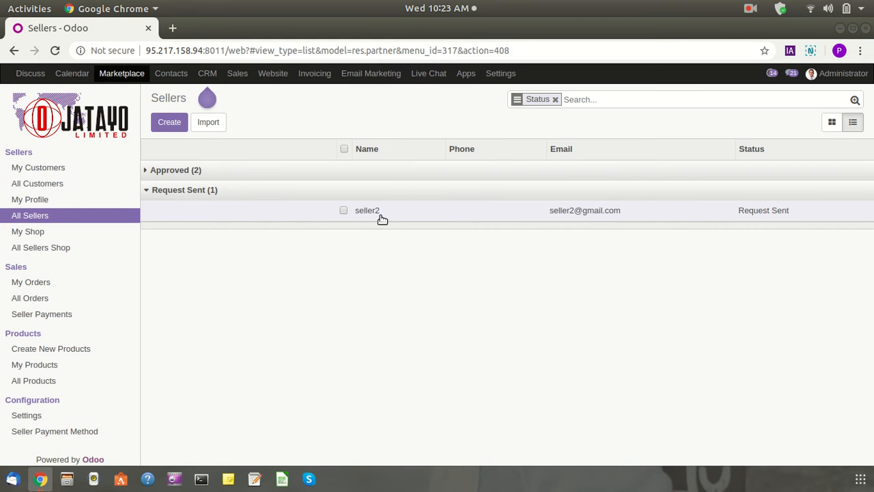
pyautogui.click(391, 216)
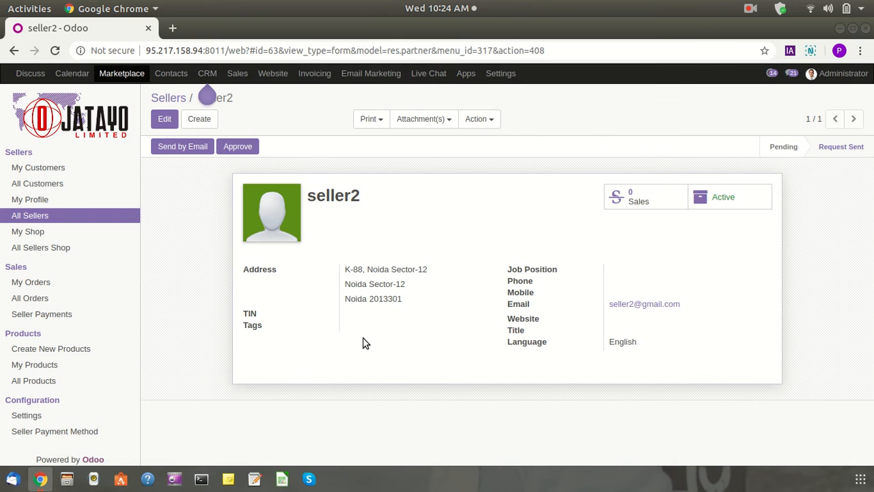
# Approve seller2 and start a Send by Email notification to the seller
pyautogui.moveTo(311, 268); pyautogui.dragTo(664, 338)
pyautogui.click(662, 338)
pyautogui.doubleClick(338, 198)
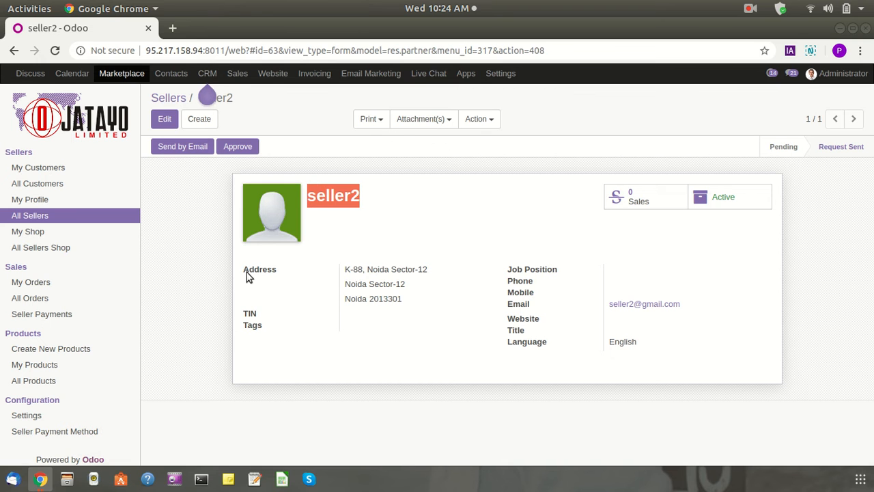
pyautogui.moveTo(246, 272); pyautogui.dragTo(669, 340)
pyautogui.click(669, 340)
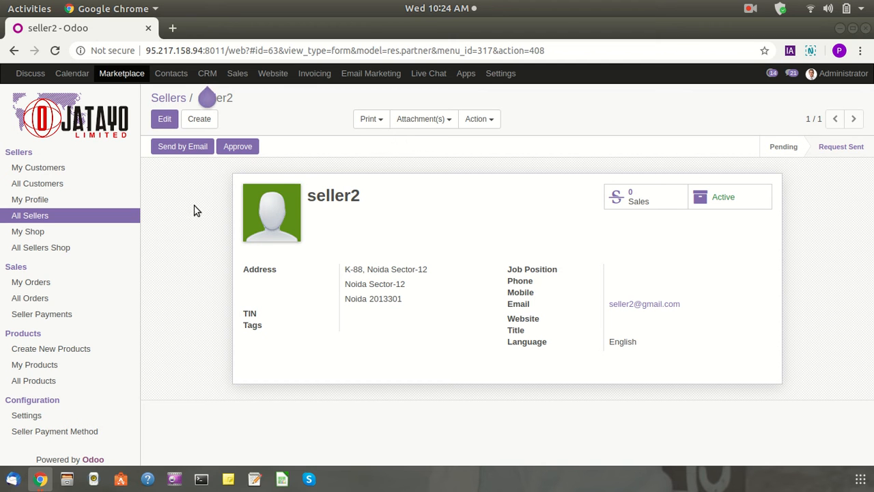
pyautogui.click(238, 148)
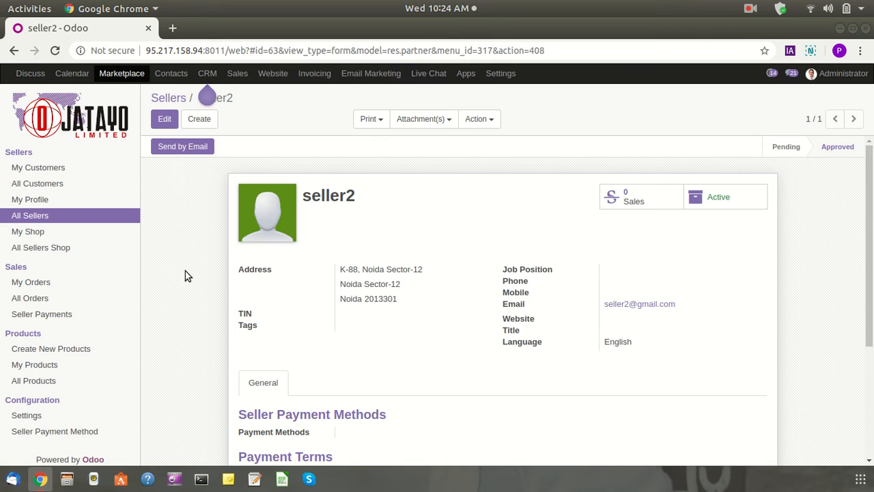
pyautogui.click(182, 147)
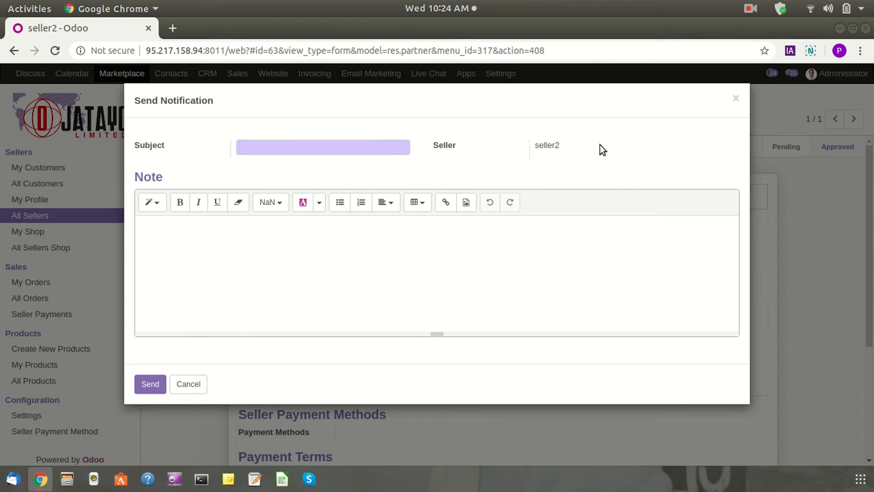
pyautogui.click(736, 99)
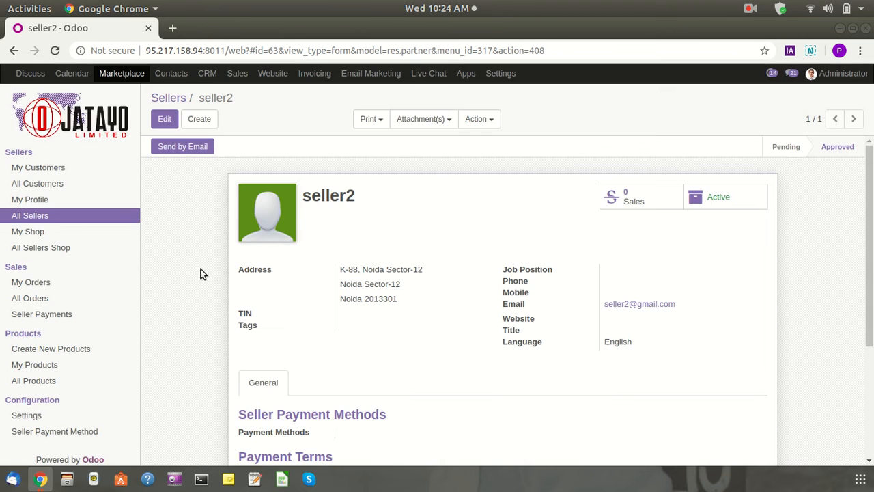
# Edit seller2's record and enable overriding the default payment terms
pyautogui.scroll(-4, 169, 337)
pyautogui.scroll(4, 168, 337)
pyautogui.scroll(-5, 165, 334)
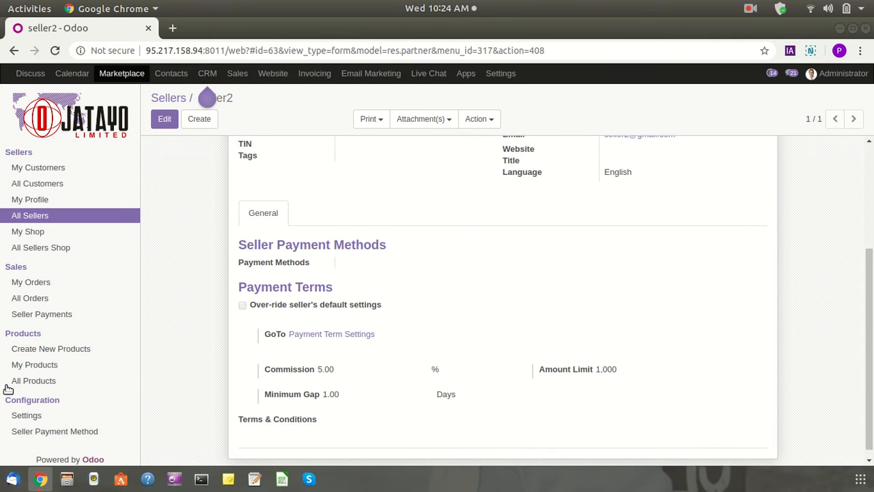
pyautogui.click(165, 119)
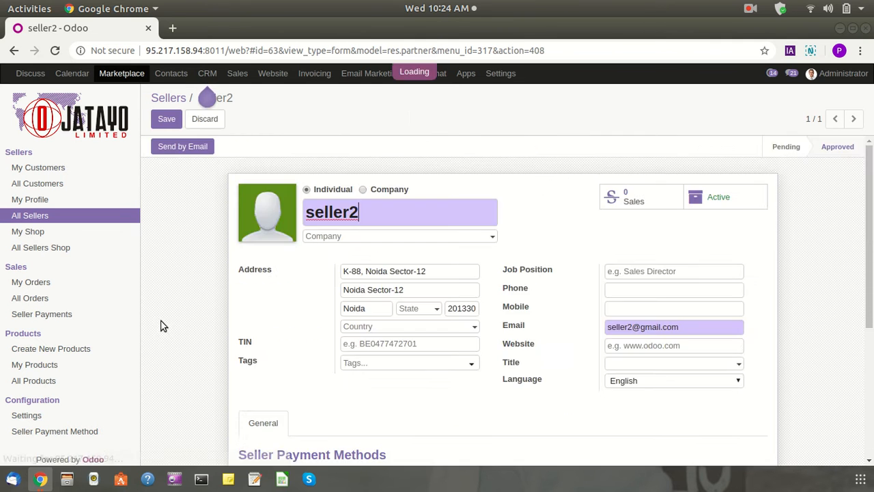
pyautogui.click(362, 247)
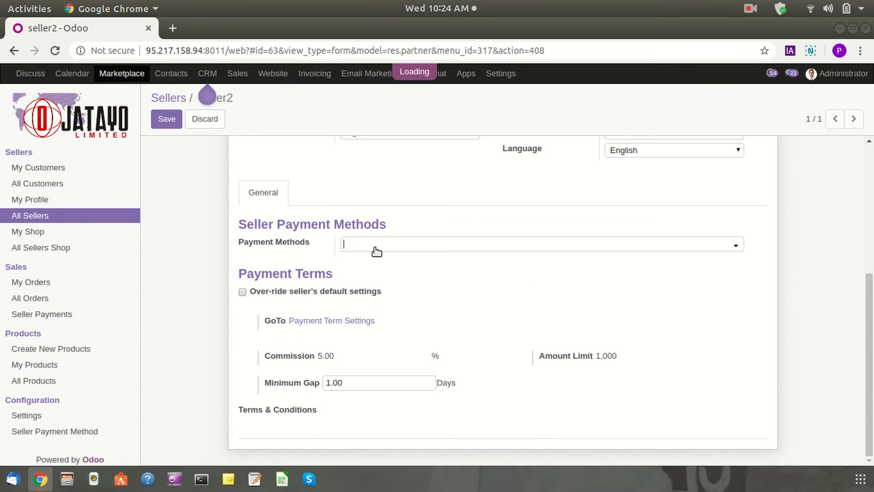
pyautogui.click(422, 223)
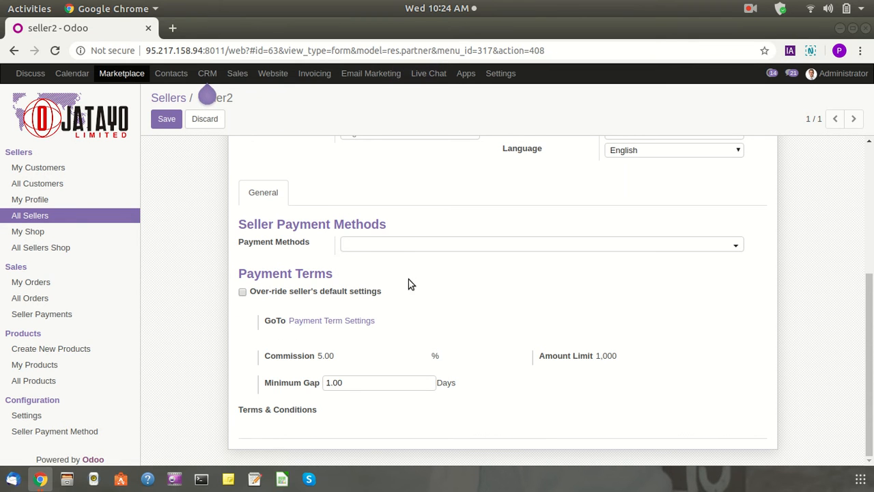
pyautogui.click(243, 292)
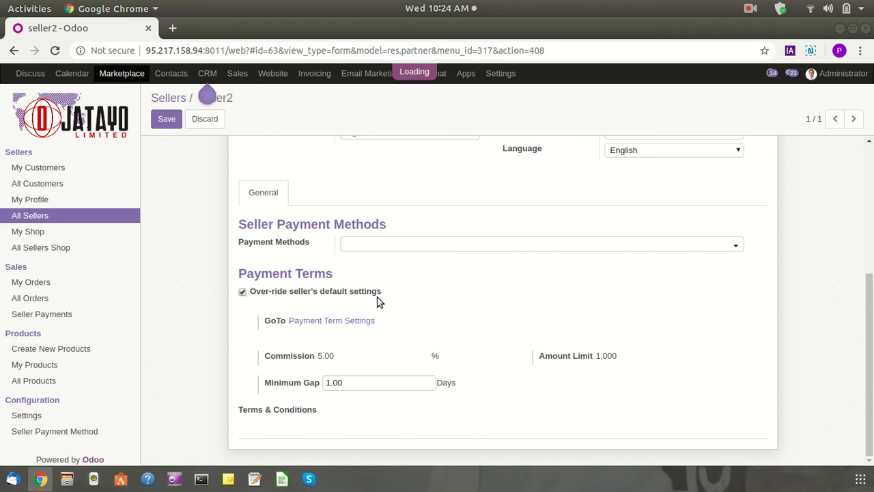
pyautogui.scroll(-1, 396, 338)
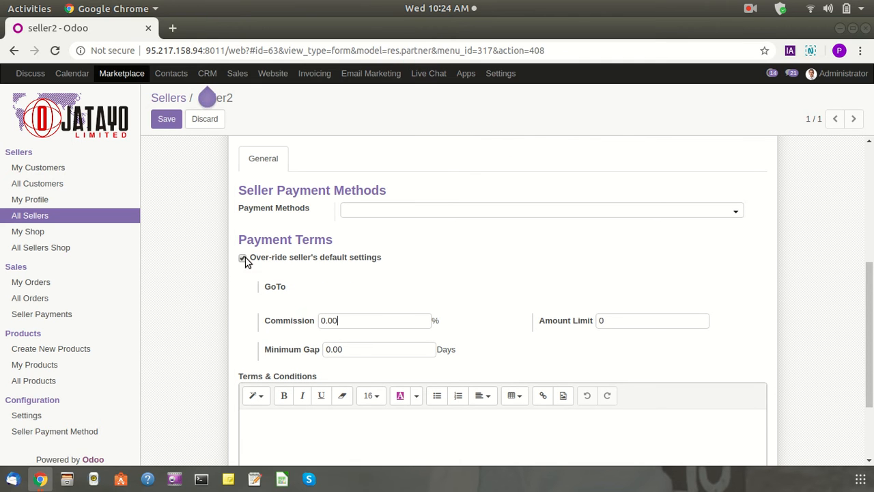
pyautogui.moveTo(429, 262); pyautogui.dragTo(253, 264)
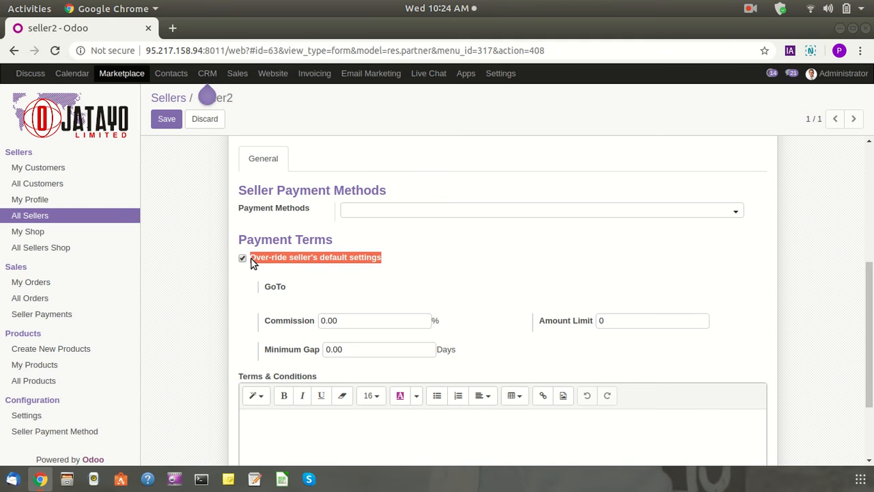
pyautogui.click(444, 255)
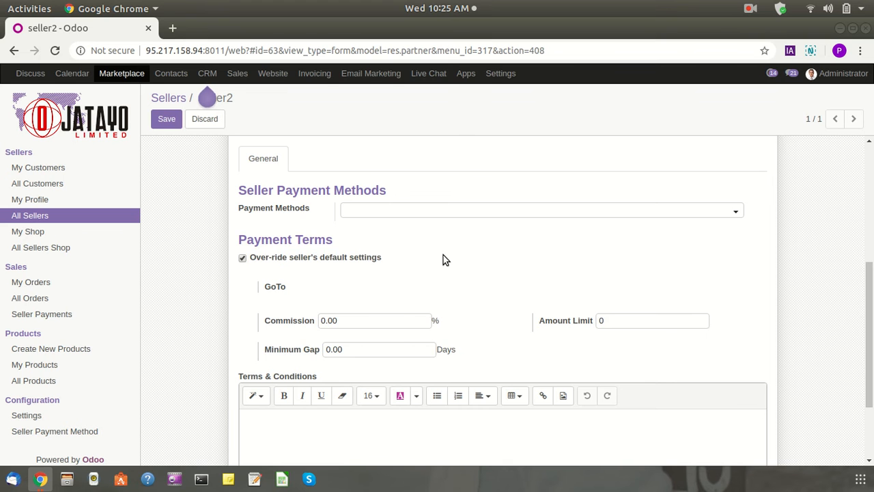
pyautogui.scroll(3, 440, 266)
pyautogui.scroll(-3, 435, 278)
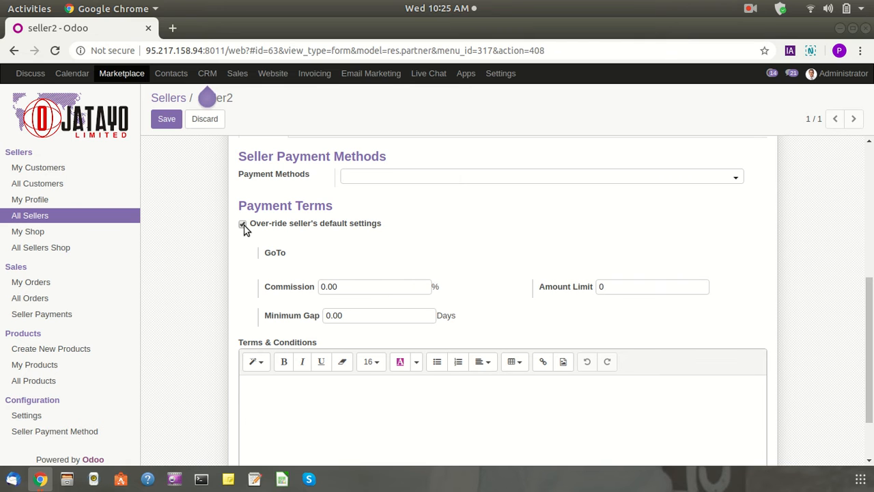
# Keep commission 0.00%, amount limit 0 and minimum gap 0.00 days, then save the record
pyautogui.moveTo(363, 292); pyautogui.dragTo(270, 292)
pyautogui.moveTo(355, 317); pyautogui.dragTo(323, 319)
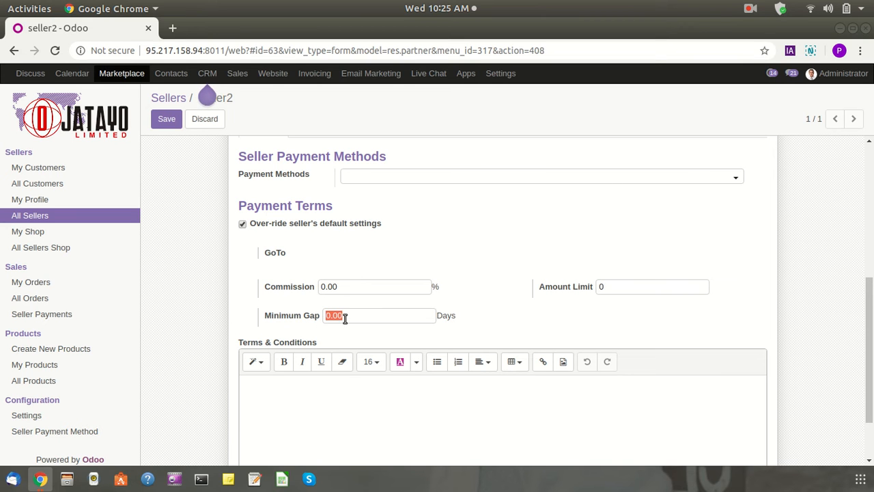
pyautogui.moveTo(634, 292); pyautogui.dragTo(576, 299)
pyautogui.click(564, 310)
pyautogui.click(620, 289)
pyautogui.moveTo(605, 287); pyautogui.dragTo(571, 309)
pyautogui.scroll(-2, 555, 299)
pyautogui.scroll(1, 367, 303)
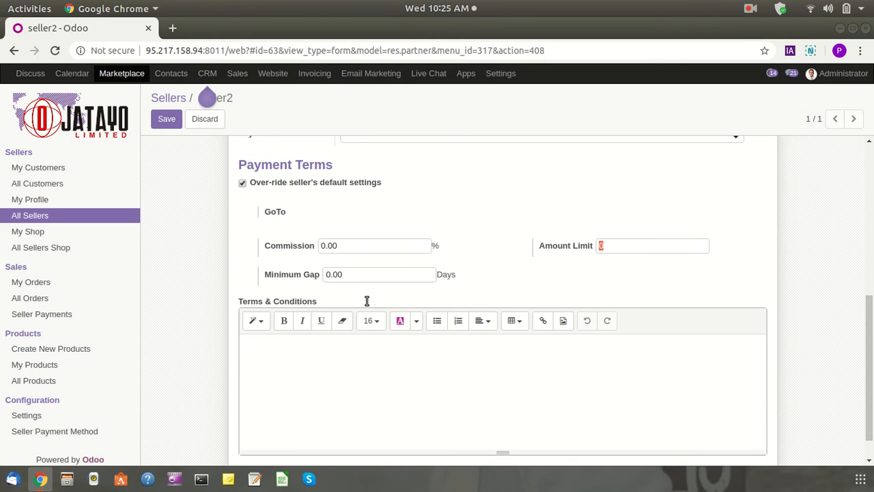
pyautogui.scroll(-1, 410, 301)
pyautogui.click(304, 316)
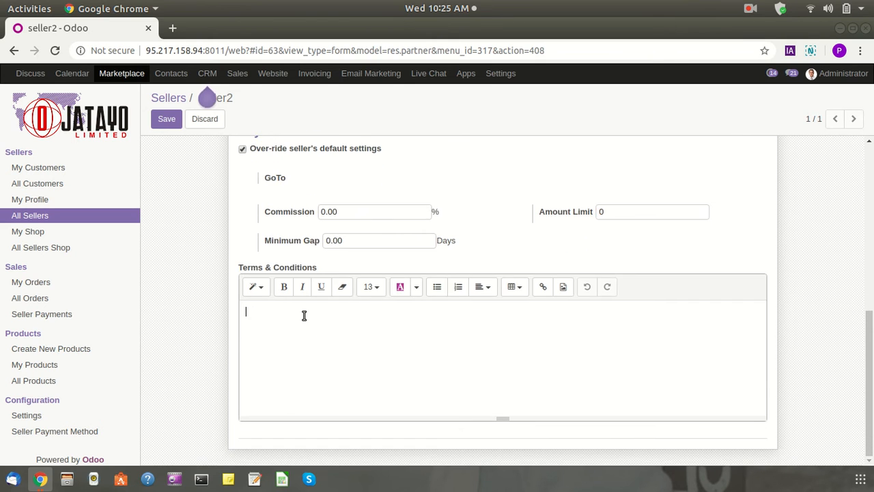
pyautogui.scroll(7, 311, 289)
pyautogui.scroll(-6, 310, 290)
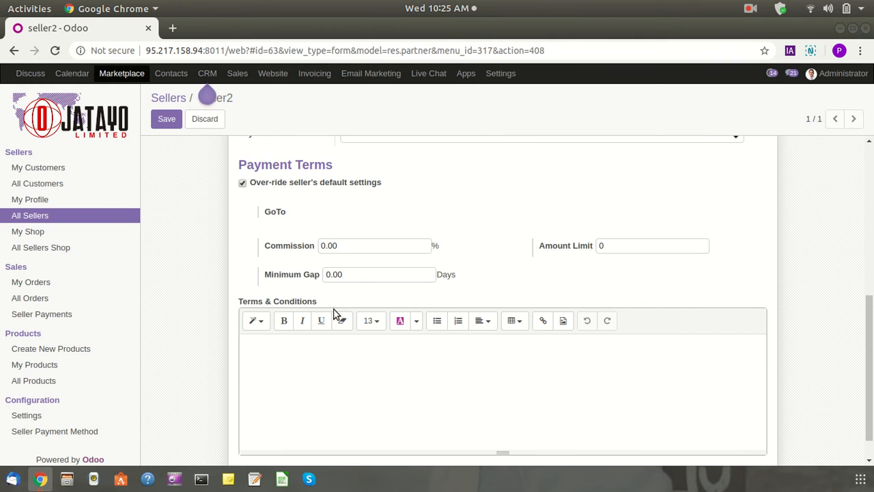
pyautogui.scroll(8, 376, 273)
pyautogui.scroll(-6, 359, 273)
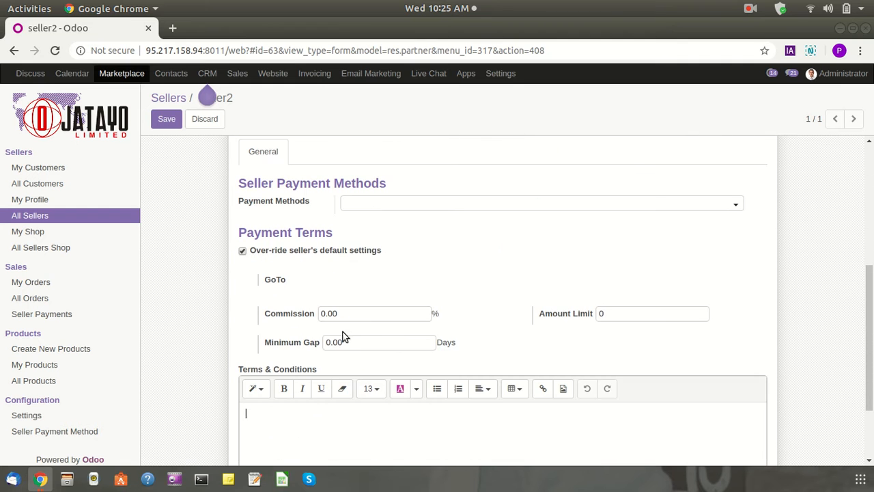
pyautogui.scroll(4, 300, 269)
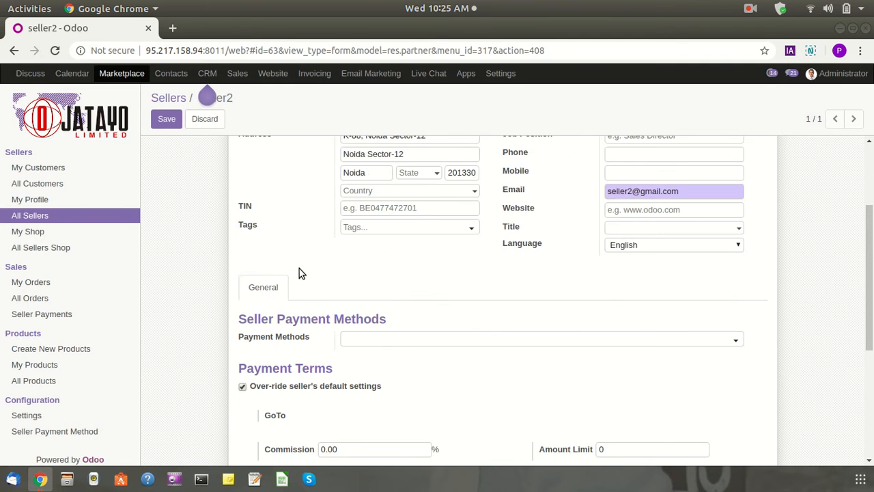
pyautogui.scroll(5, 294, 282)
pyautogui.click(166, 123)
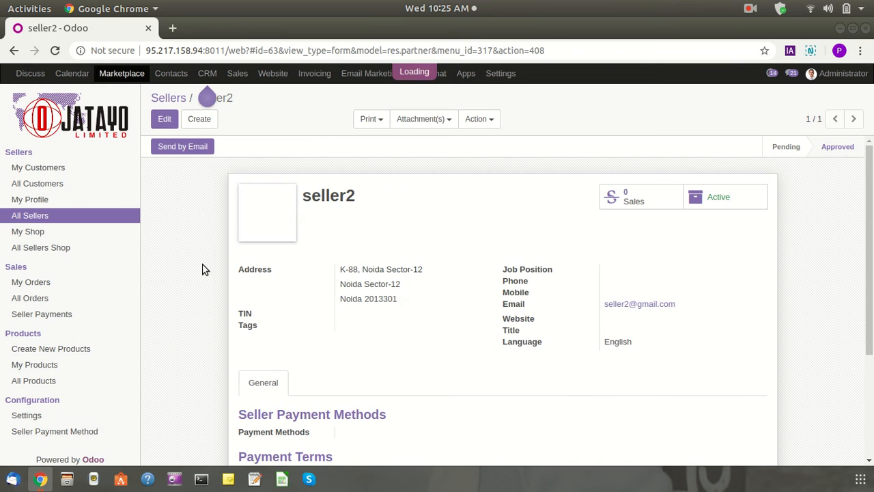
# Log out of the administrator account
pyautogui.scroll(2, 519, 325)
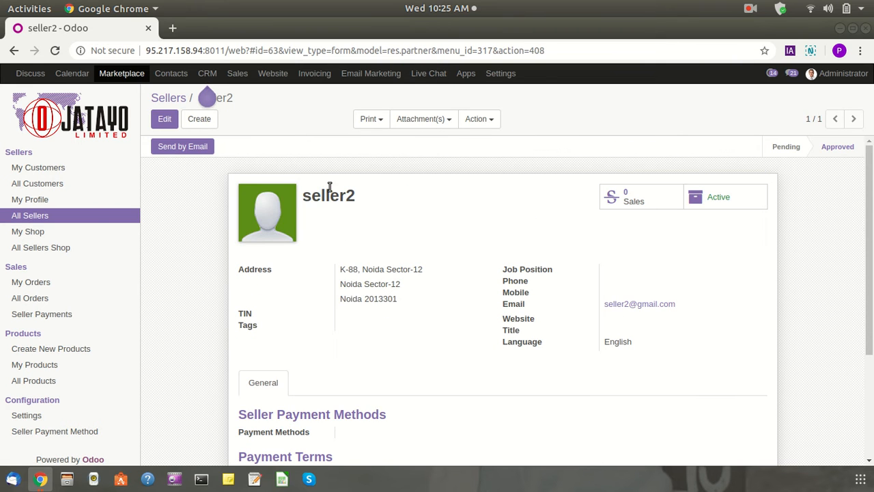
pyautogui.scroll(-1, 618, 275)
pyautogui.scroll(1, 618, 275)
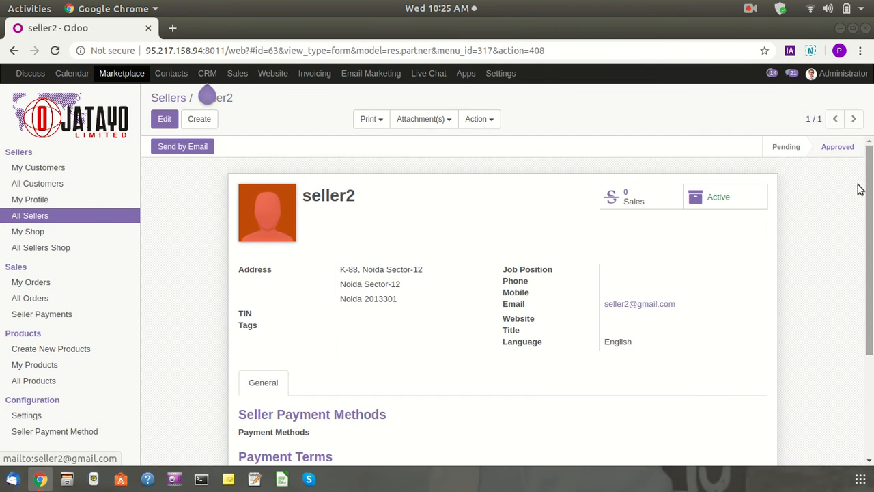
pyautogui.click(847, 74)
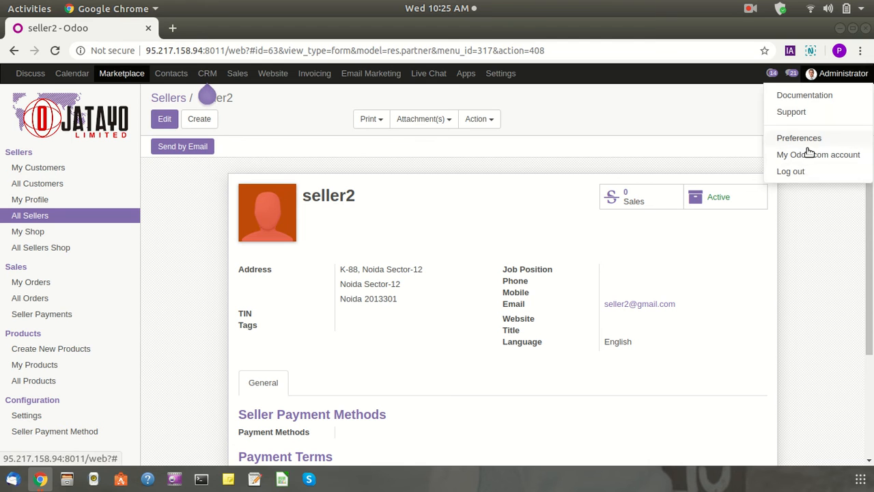
pyautogui.click(790, 172)
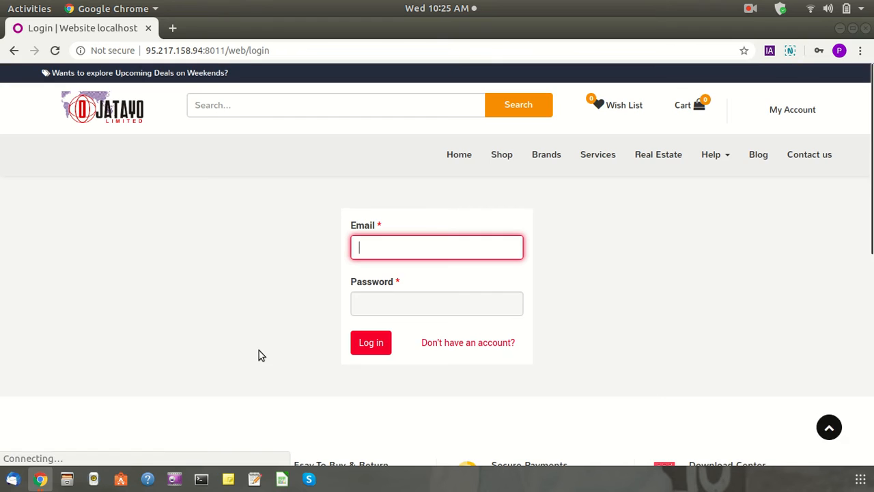
# Sign in with the seller's autofilled e-mail and password, and let the browser save it
pyautogui.click(393, 253)
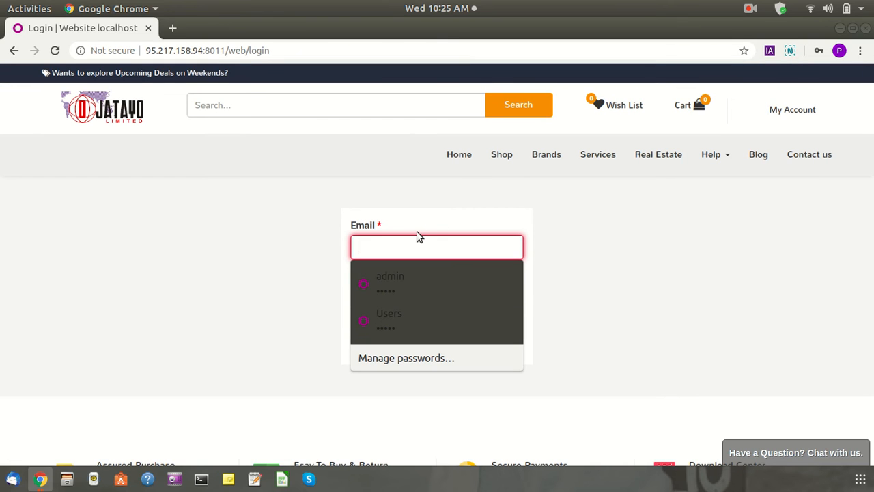
pyautogui.write('se')
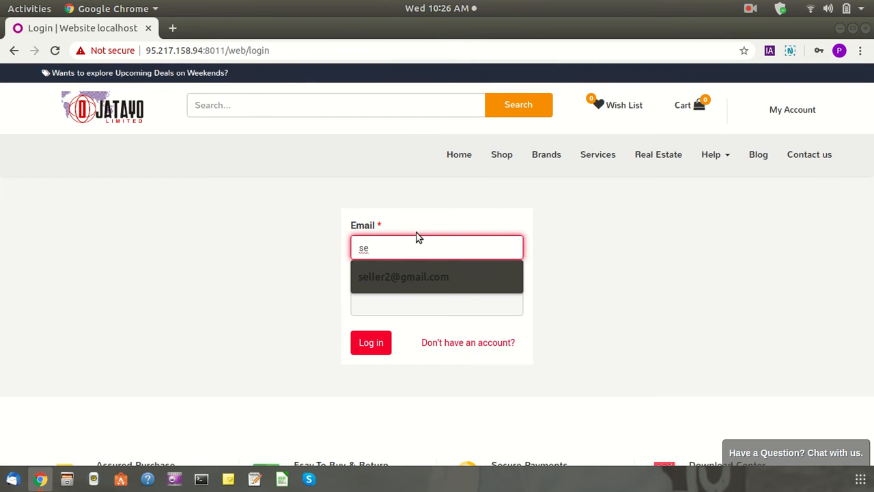
pyautogui.click(400, 278)
pyautogui.click(392, 292)
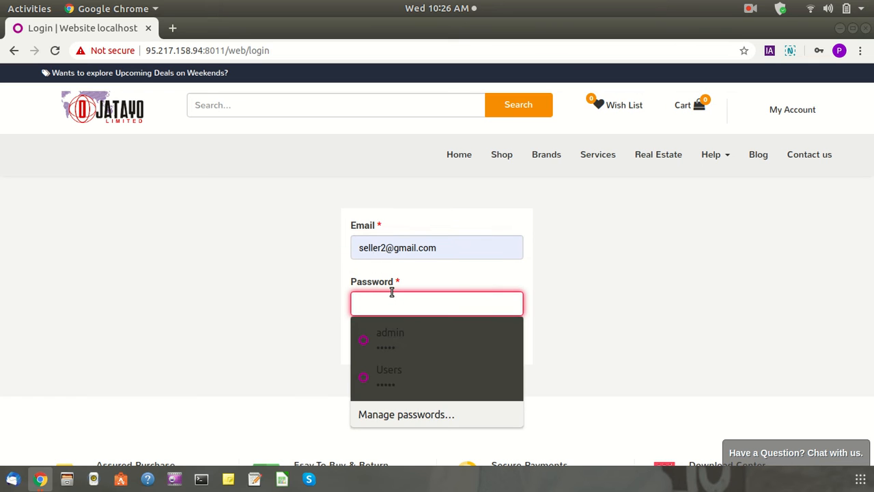
pyautogui.write('12')
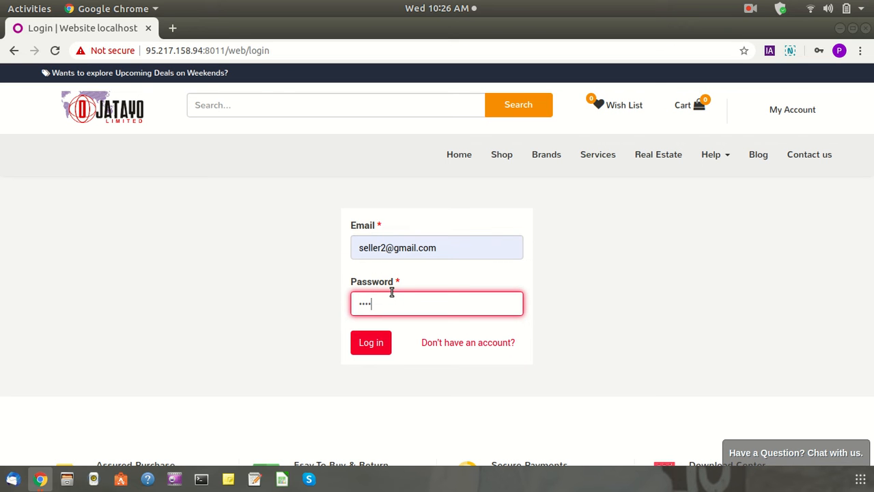
pyautogui.click(382, 342)
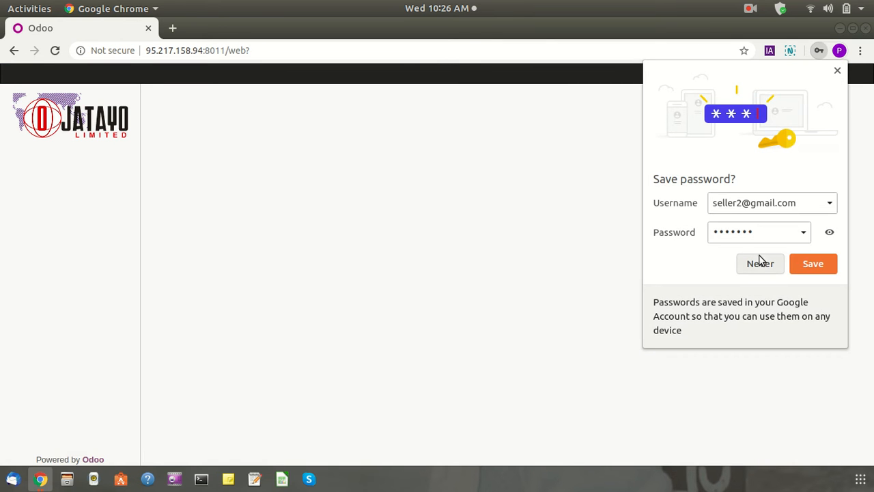
pyautogui.click(811, 267)
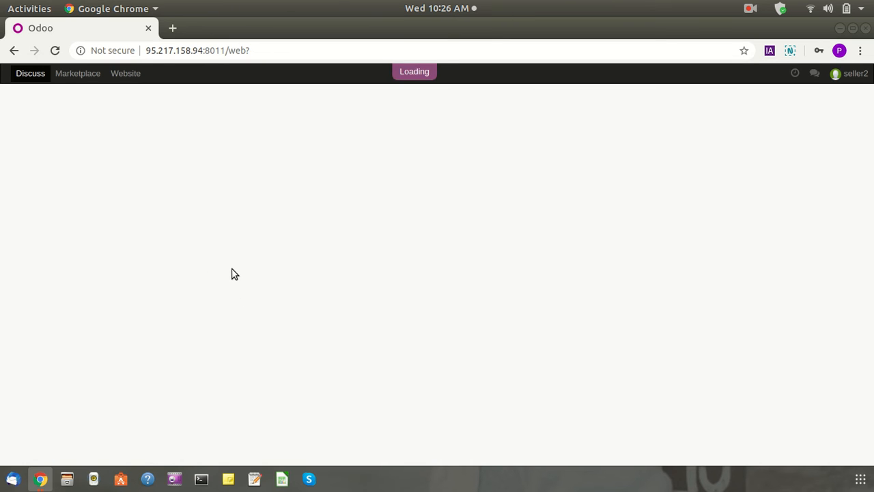
# Open seller2's own approved record from Marketplace's My Profile
pyautogui.click(78, 75)
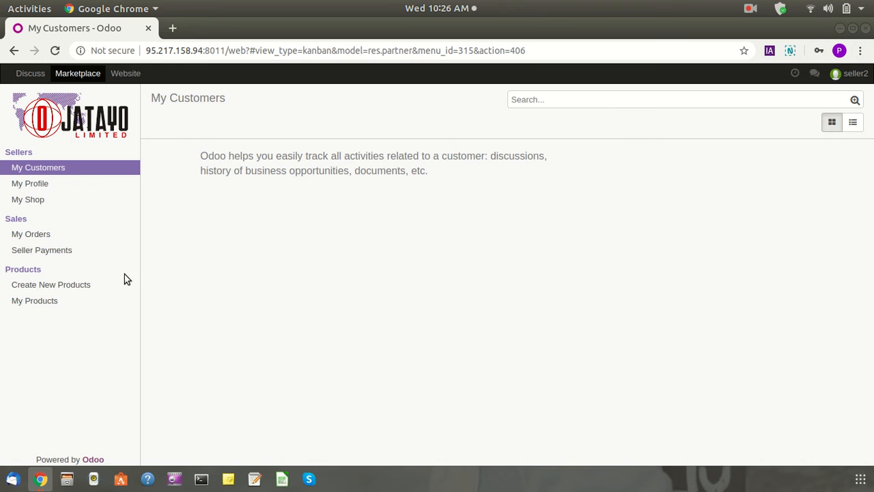
pyautogui.click(23, 185)
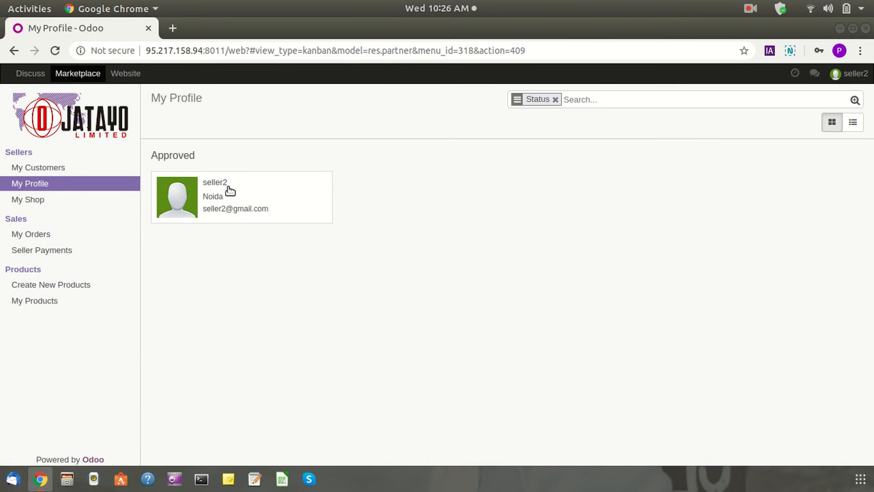
pyautogui.moveTo(146, 157); pyautogui.dragTo(316, 159)
pyautogui.click(246, 209)
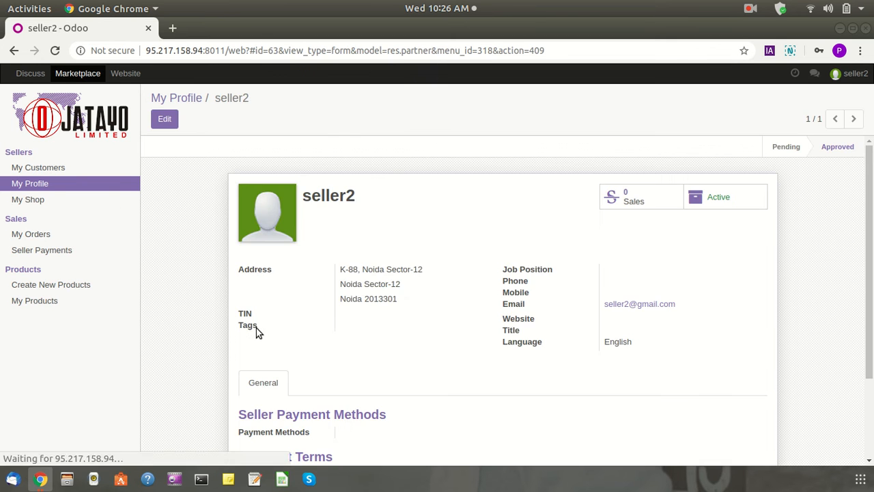
# Review seller2's payment terms: commission 0.00, amount limit and Terms & Conditions, then view My Shop
pyautogui.scroll(-1, 258, 331)
pyautogui.scroll(-2, 262, 337)
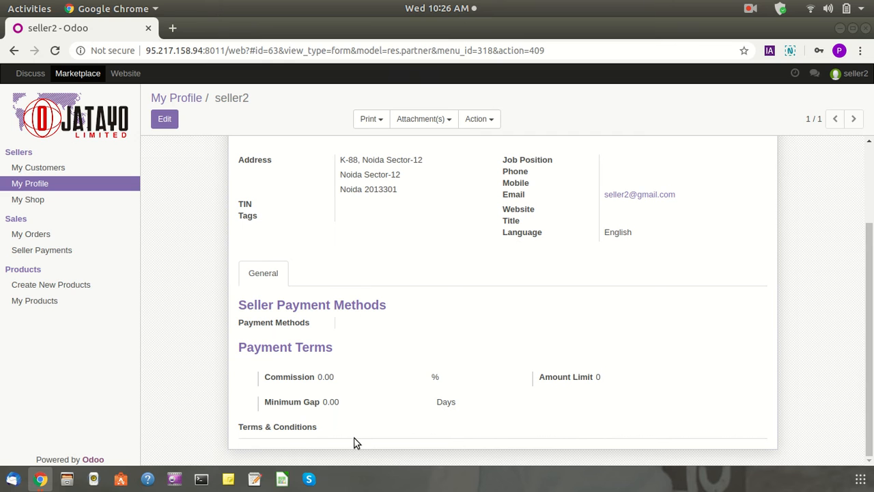
pyautogui.moveTo(316, 379); pyautogui.dragTo(343, 380)
pyautogui.click(374, 398)
pyautogui.click(366, 363)
pyautogui.moveTo(538, 378); pyautogui.dragTo(593, 383)
pyautogui.moveTo(239, 428); pyautogui.dragTo(172, 425)
pyautogui.click(230, 430)
pyautogui.click(320, 430)
pyautogui.moveTo(319, 430); pyautogui.dragTo(224, 430)
pyautogui.click(225, 429)
pyautogui.moveTo(316, 428); pyautogui.dragTo(238, 426)
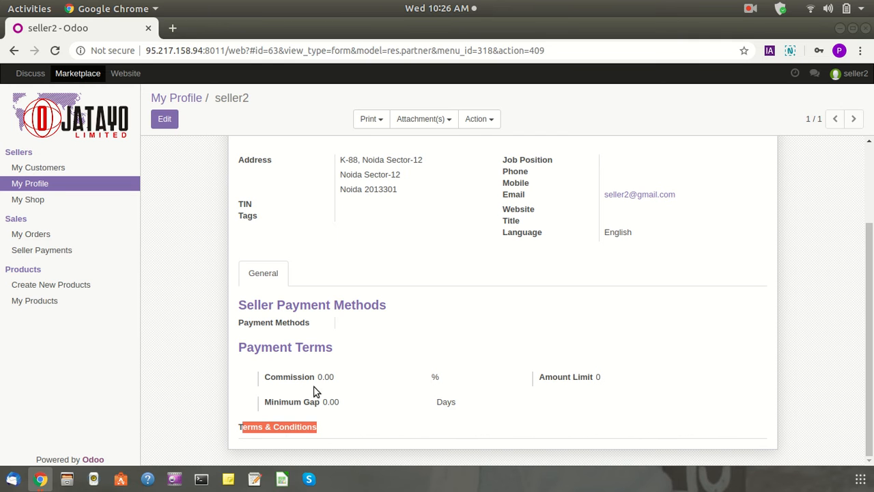
pyautogui.scroll(2, 615, 191)
pyautogui.scroll(-2, 412, 369)
pyautogui.scroll(3, 236, 311)
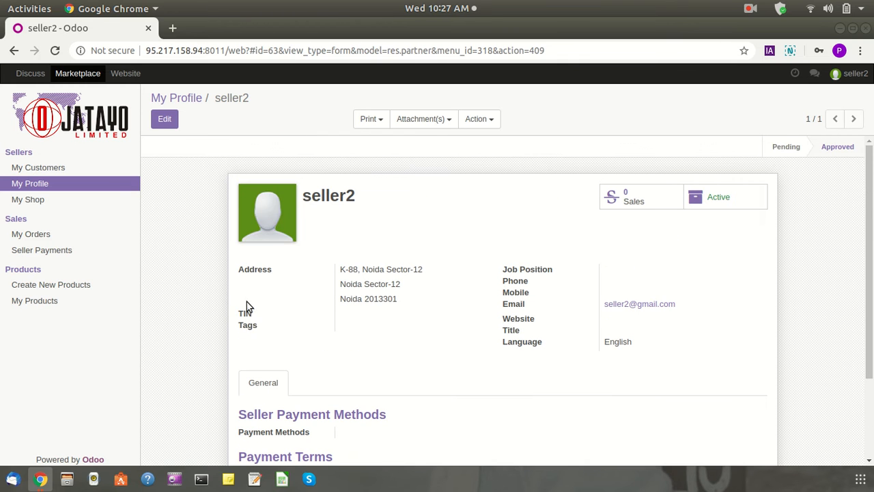
pyautogui.click(42, 201)
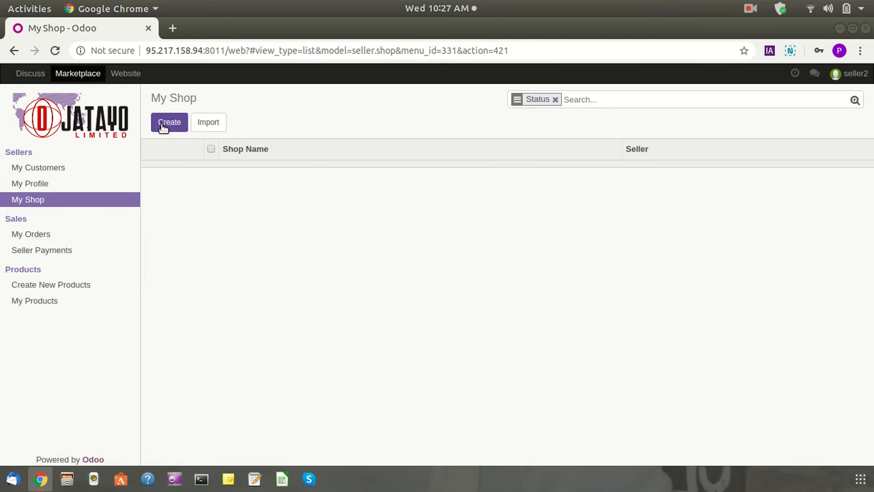
pyautogui.click(554, 100)
pyautogui.click(166, 123)
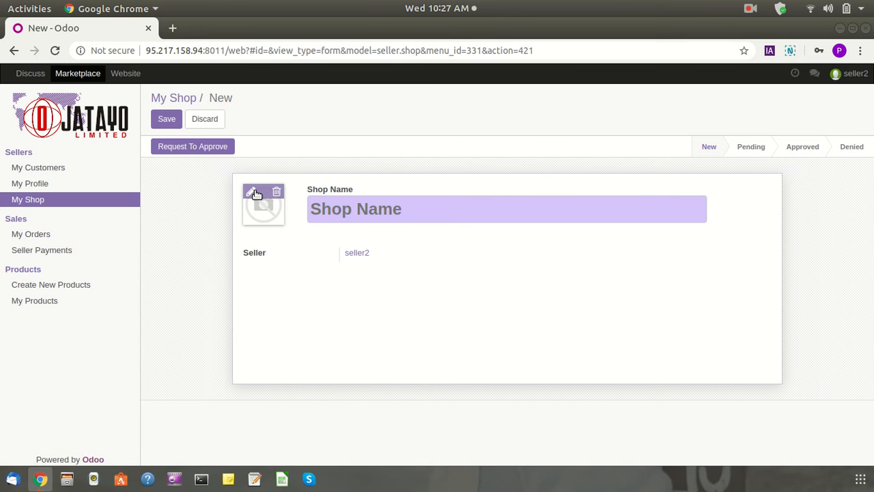
pyautogui.click(255, 194)
pyautogui.click(265, 189)
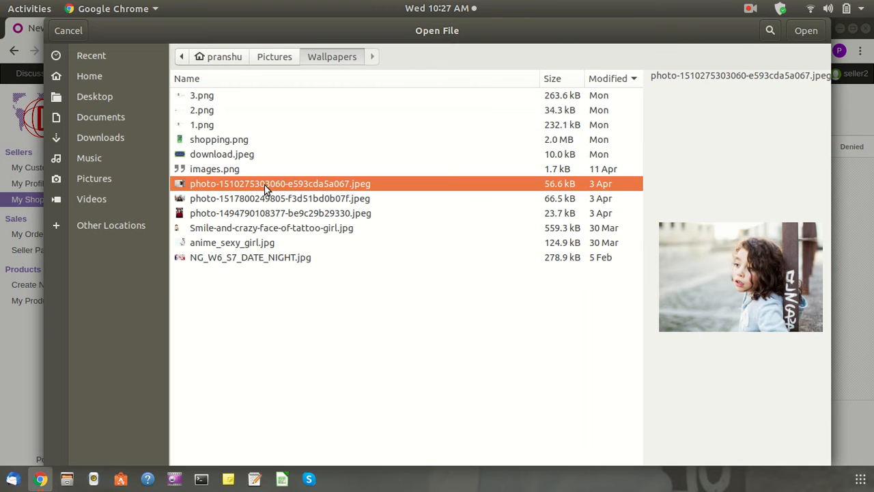
pyautogui.click(274, 157)
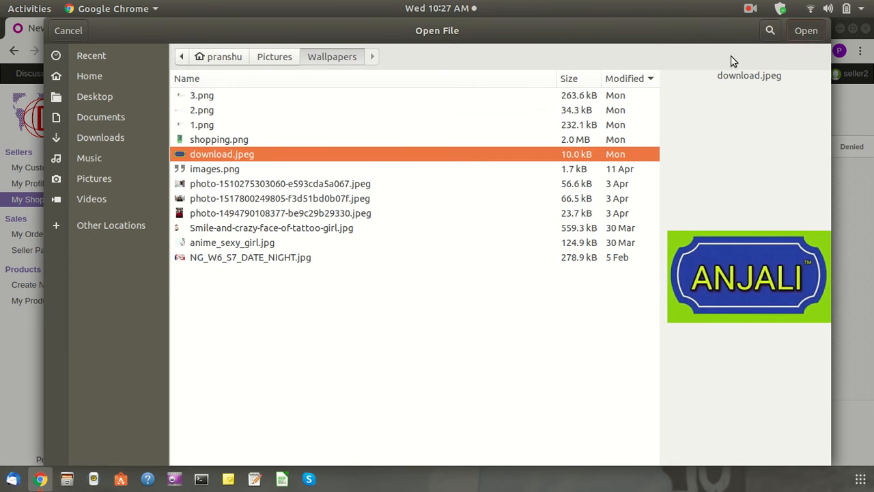
pyautogui.click(792, 34)
pyautogui.click(354, 207)
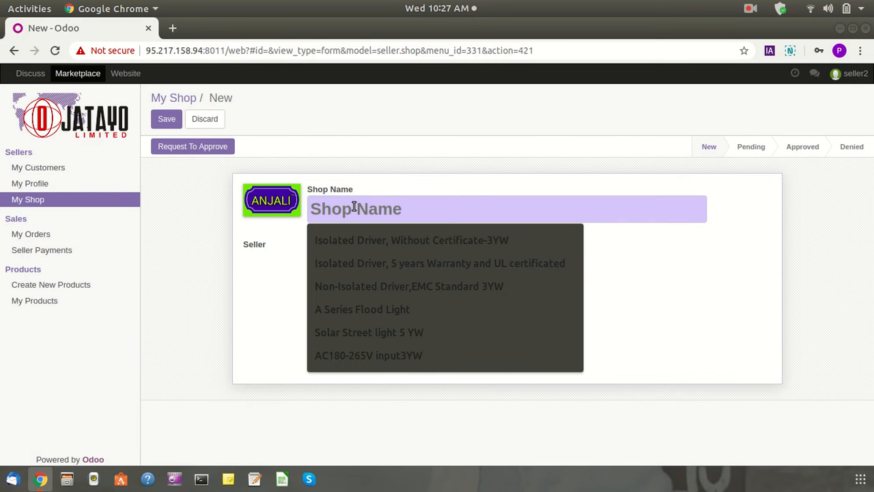
pyautogui.write('Anjali')
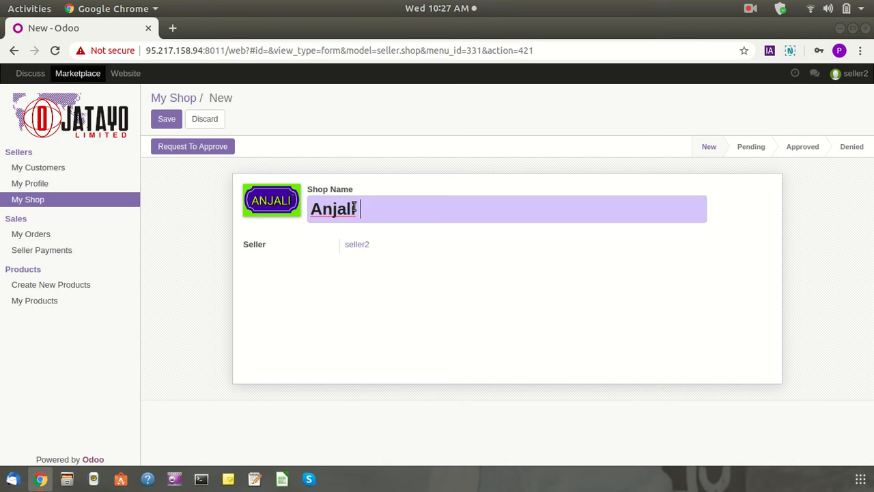
pyautogui.write(' pvt ltd')
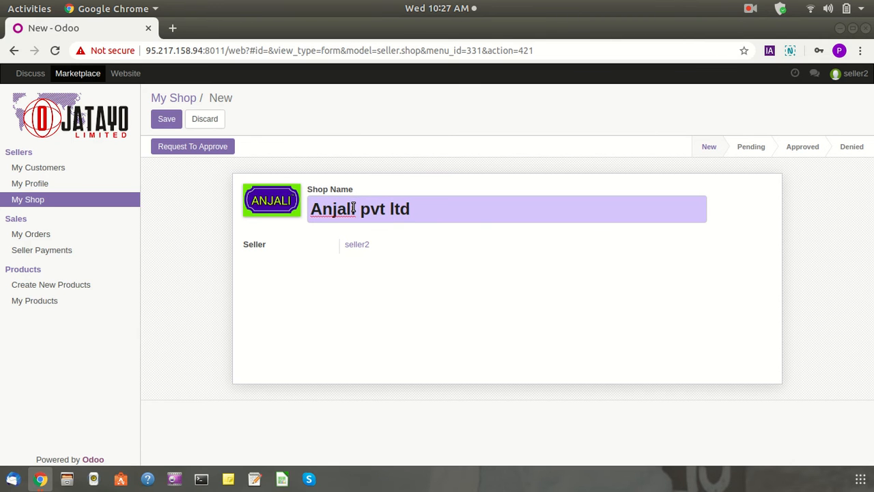
pyautogui.click(172, 122)
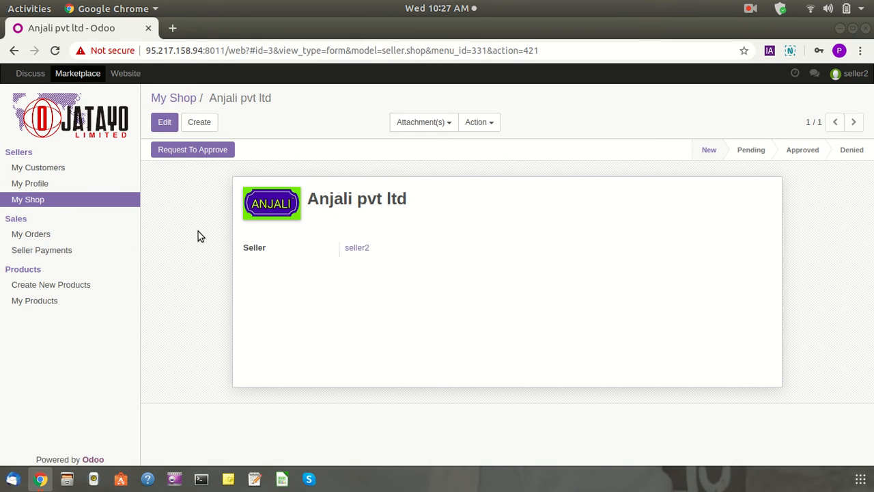
pyautogui.click(179, 152)
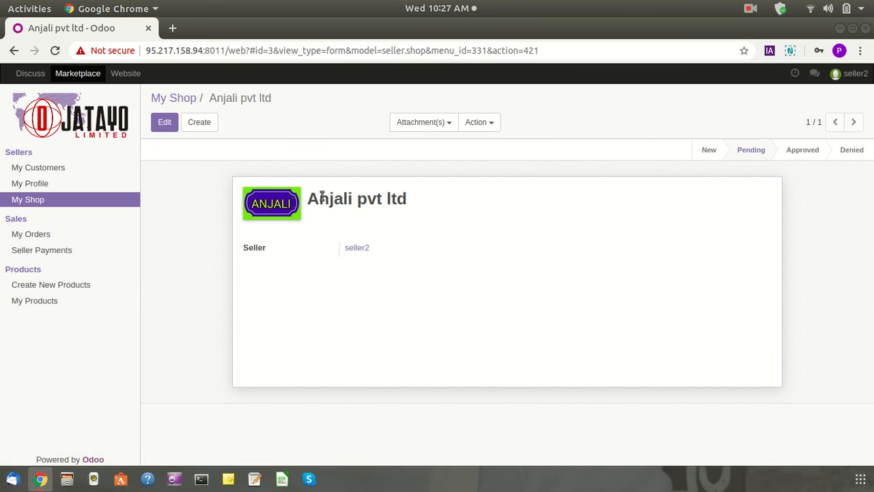
pyautogui.moveTo(322, 196); pyautogui.dragTo(425, 217)
pyautogui.click(409, 256)
# Log out of seller2, log back in with the saved admin login, and open Marketplace
pyautogui.click(847, 76)
pyautogui.click(803, 172)
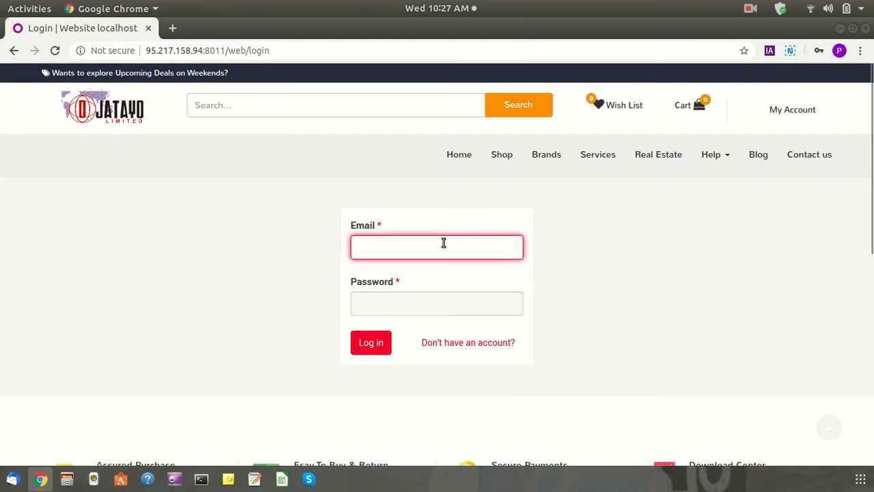
pyautogui.click(444, 243)
pyautogui.click(400, 346)
pyautogui.click(380, 342)
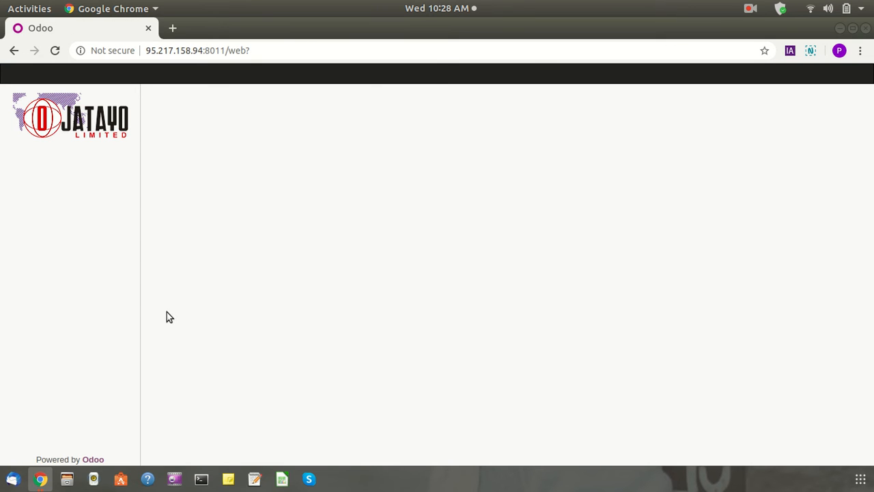
pyautogui.click(122, 75)
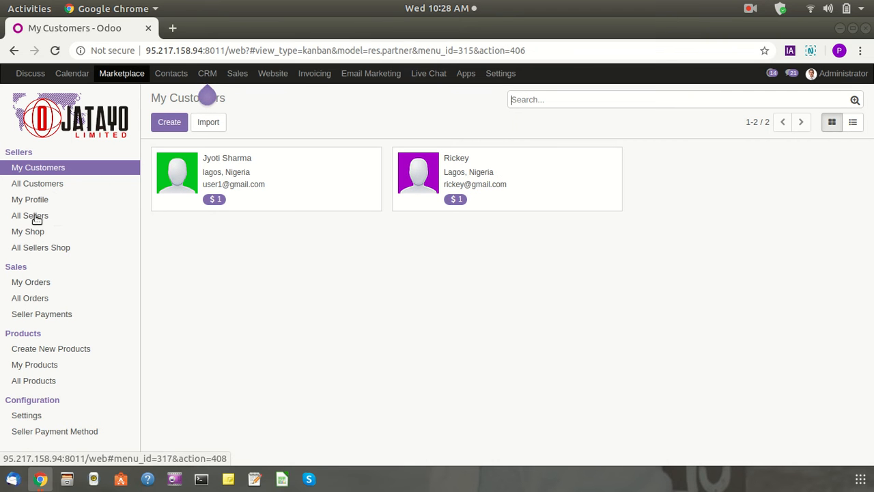
# Approve the Anjali pvt ltd shop from the Pending group in All Sellers Shop
pyautogui.click(51, 252)
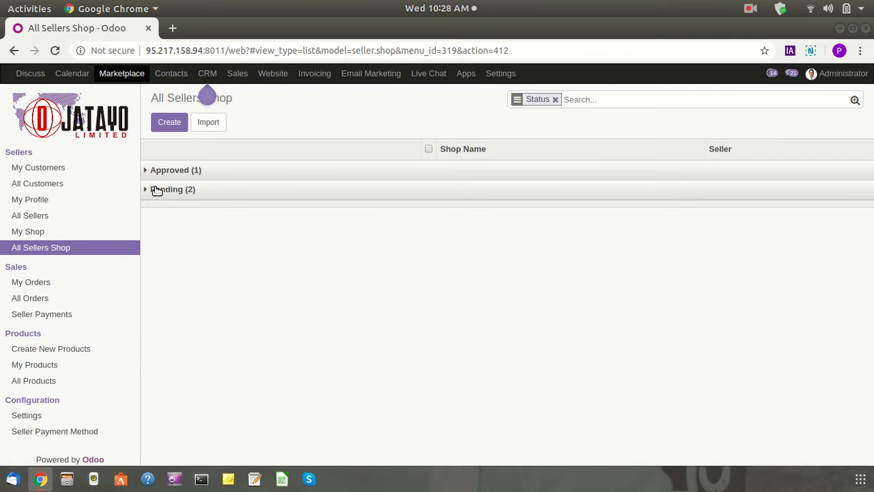
pyautogui.click(160, 196)
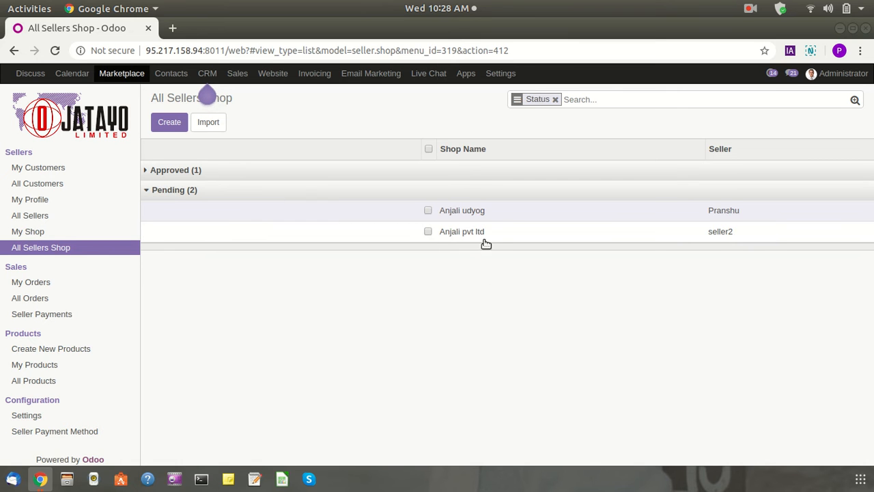
pyautogui.click(504, 234)
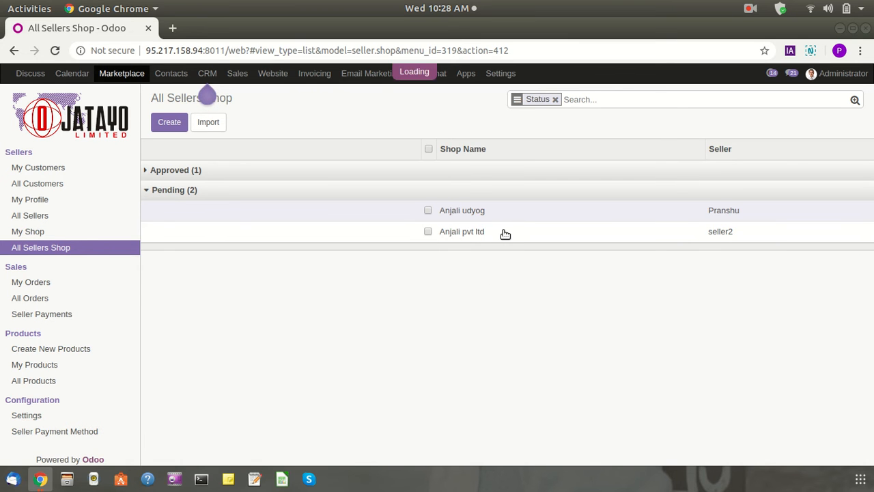
pyautogui.click(171, 147)
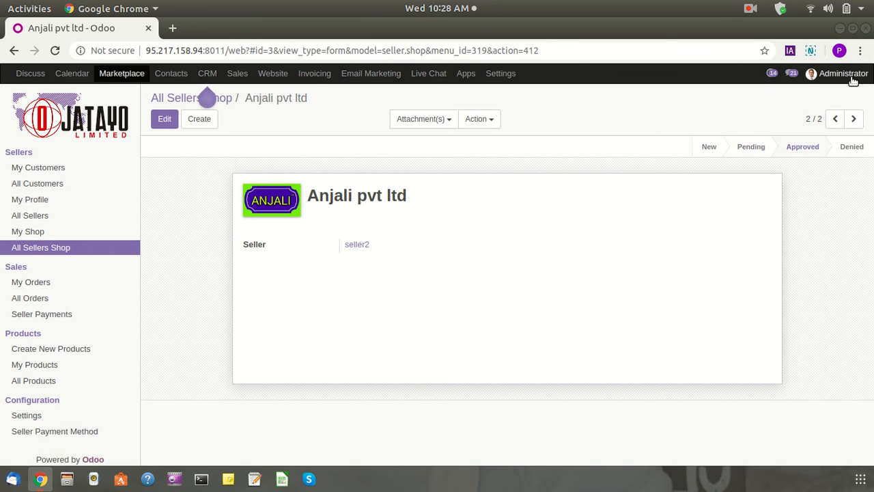
pyautogui.click(828, 74)
pyautogui.click(568, 218)
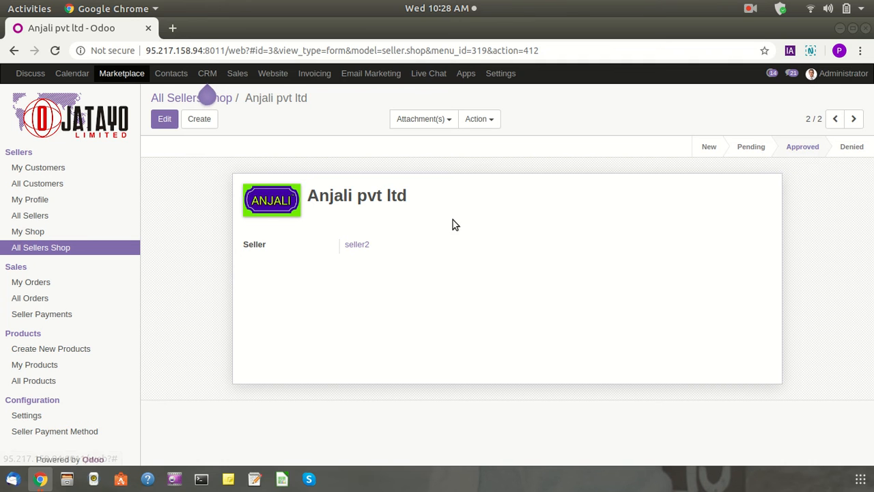
pyautogui.click(840, 77)
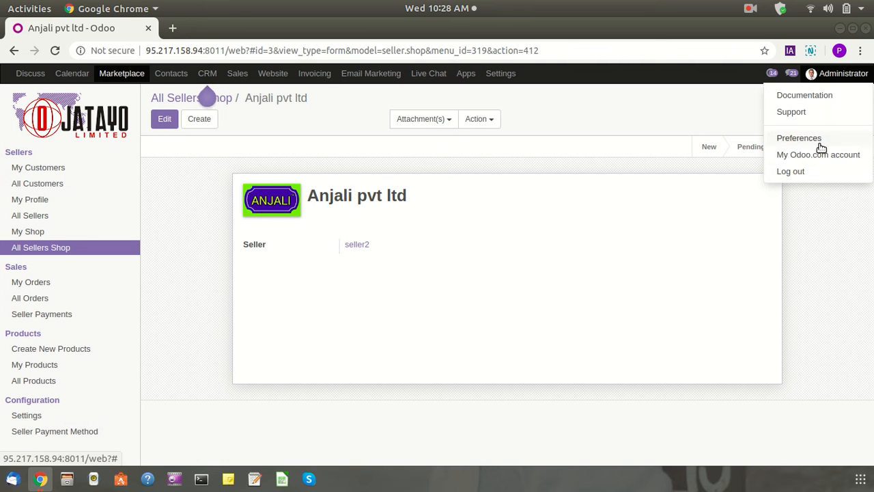
# Log out of Administrator, log in as seller2 with the saved login, and open Marketplace
pyautogui.click(792, 172)
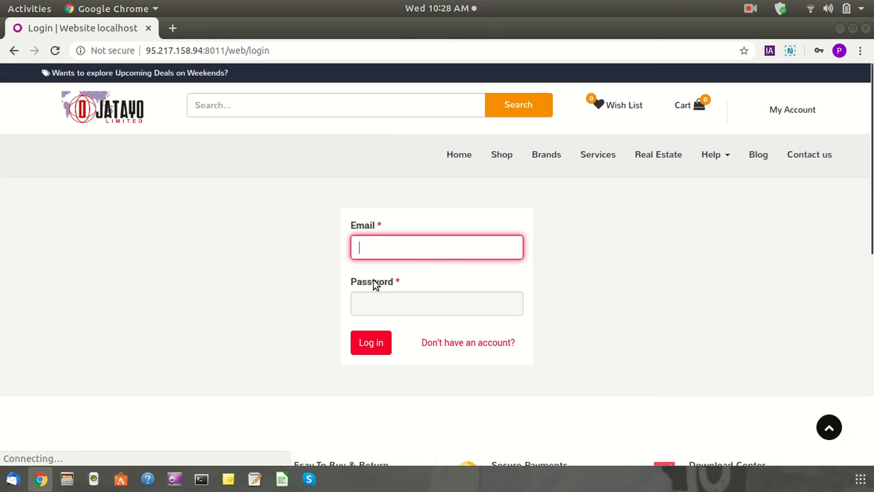
pyautogui.click(410, 248)
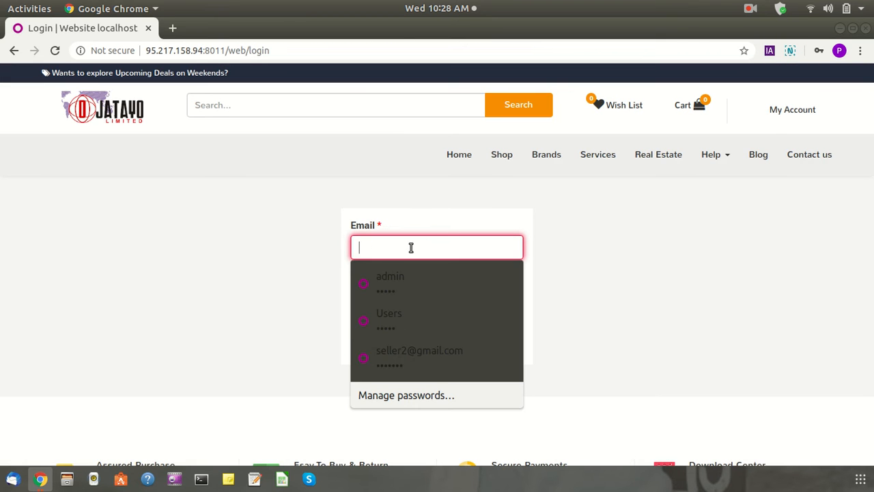
pyautogui.click(401, 356)
pyautogui.click(370, 345)
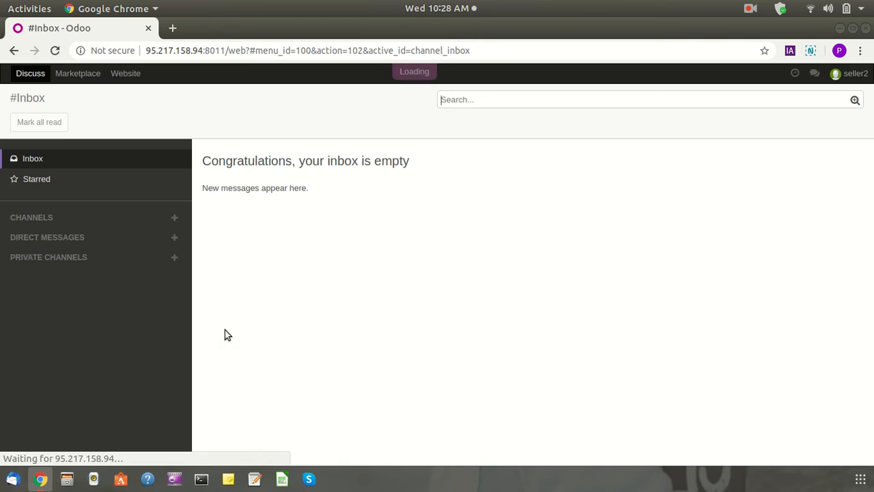
pyautogui.click(85, 74)
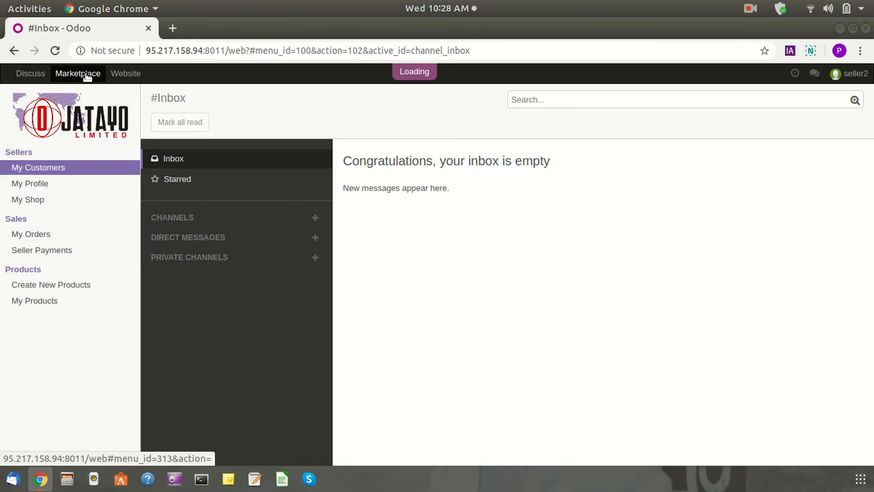
# Review seller2's shop list and orders, removing the Created on filter from orders
pyautogui.click(40, 199)
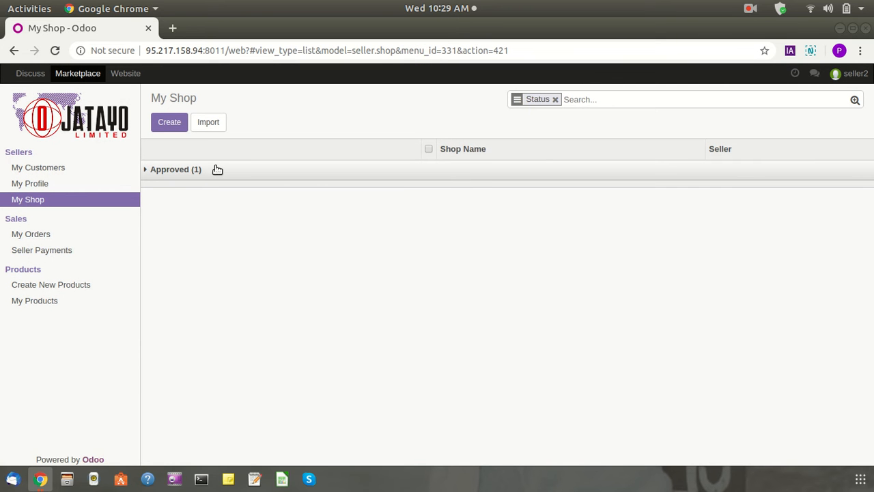
pyautogui.click(15, 237)
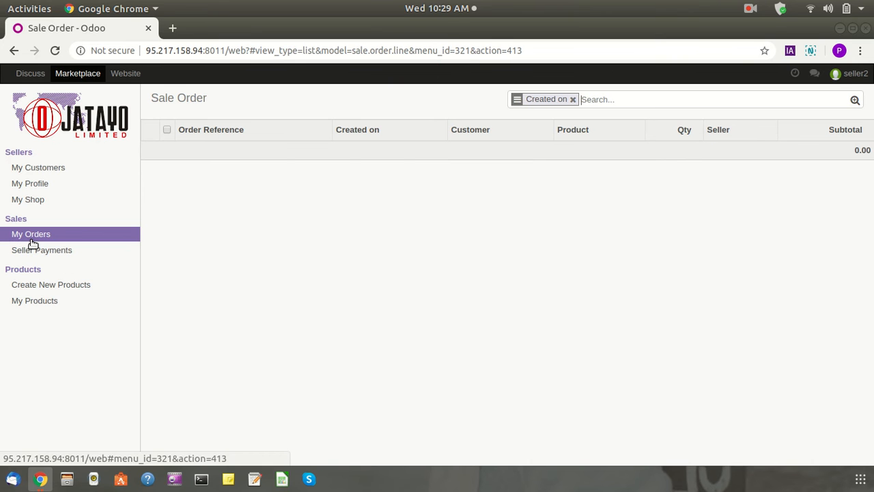
pyautogui.click(573, 99)
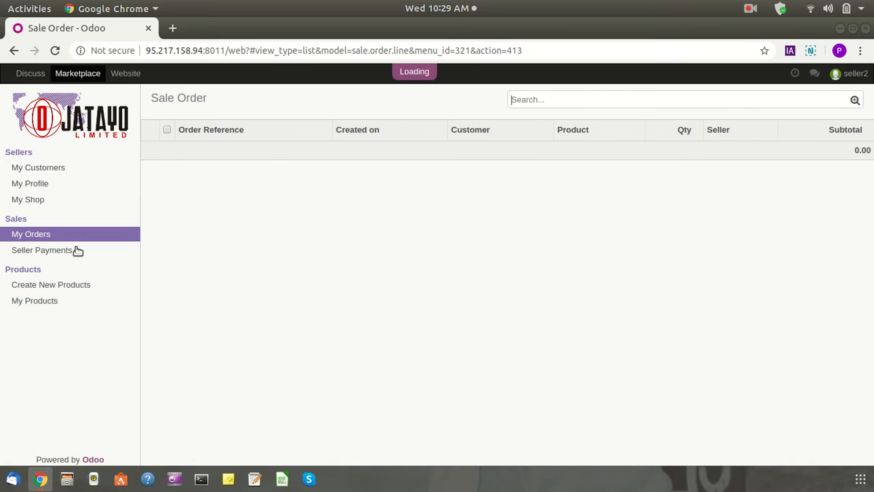
# Open Seller Payments, start a new payment, then return to the empty payments list unsaved
pyautogui.click(38, 252)
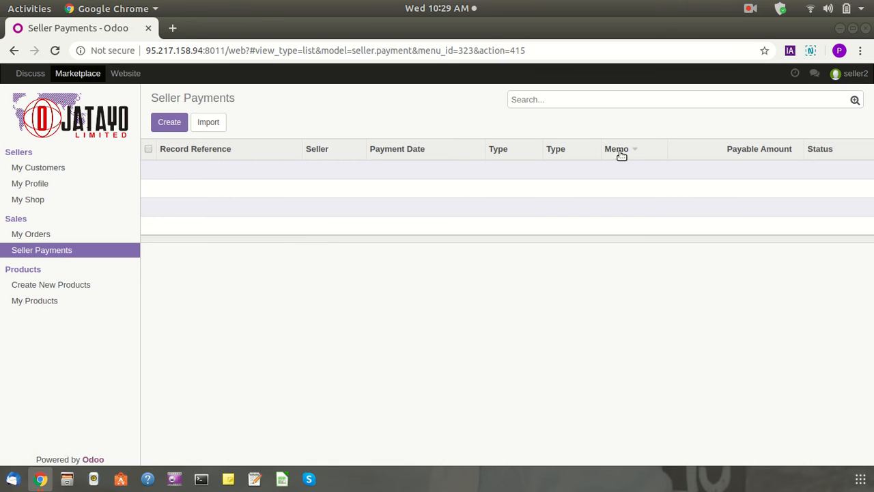
pyautogui.click(166, 122)
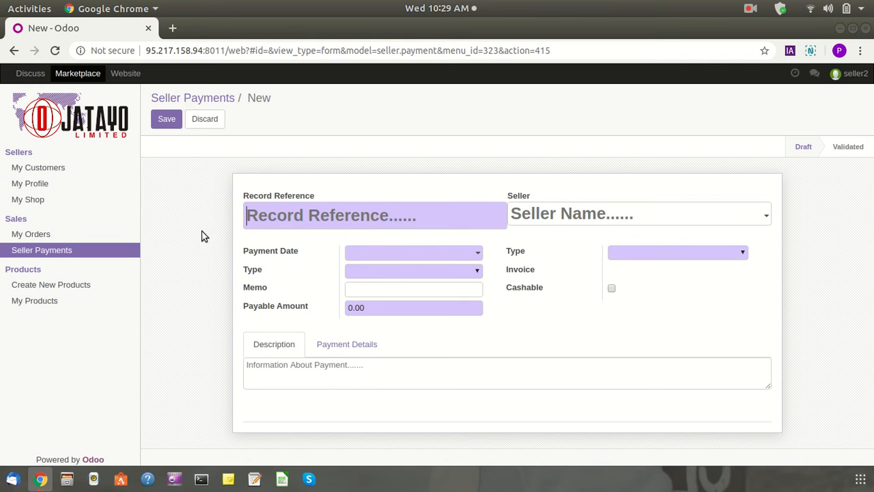
pyautogui.click(209, 100)
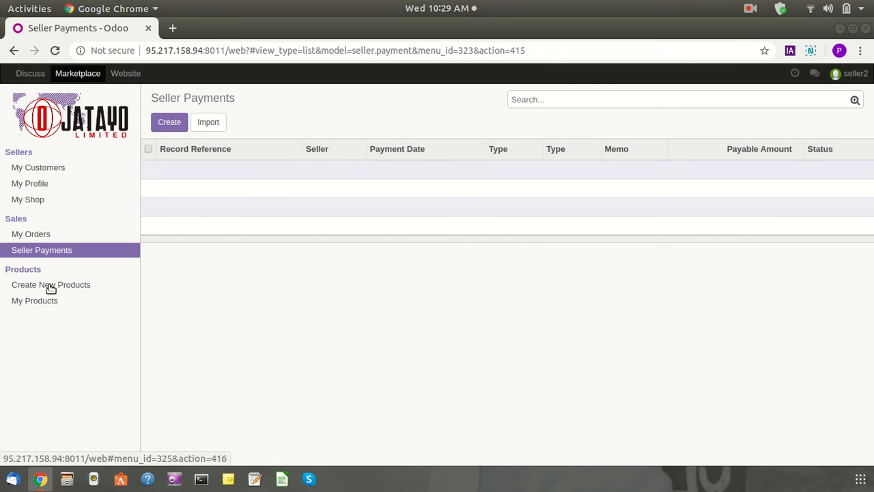
# From My Products, start a new product named 'iphoneX'
pyautogui.click(39, 307)
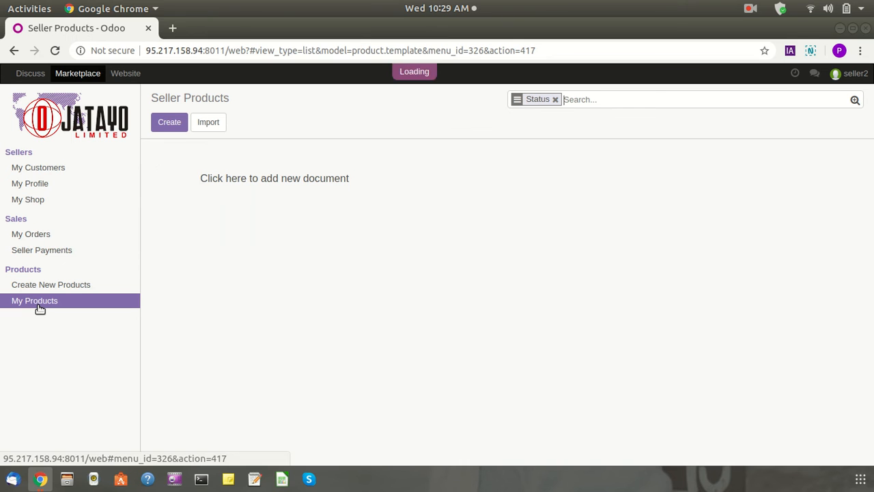
pyautogui.click(44, 285)
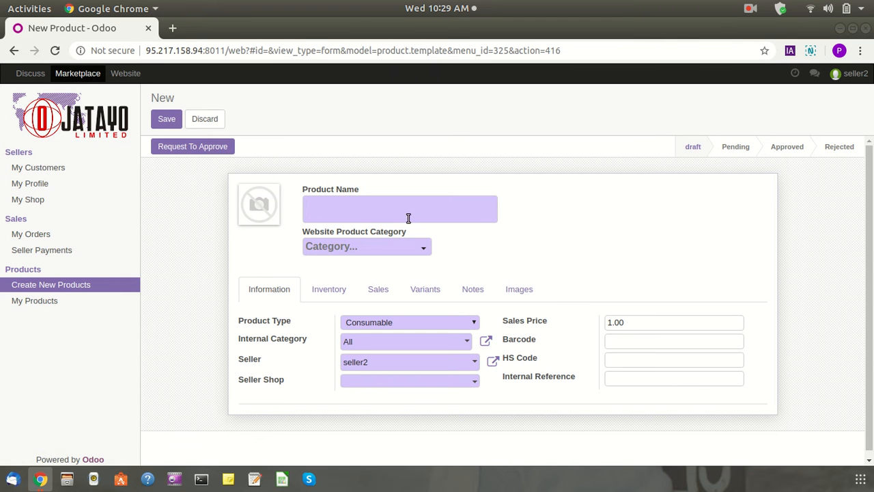
pyautogui.click(356, 216)
pyautogui.write('i')
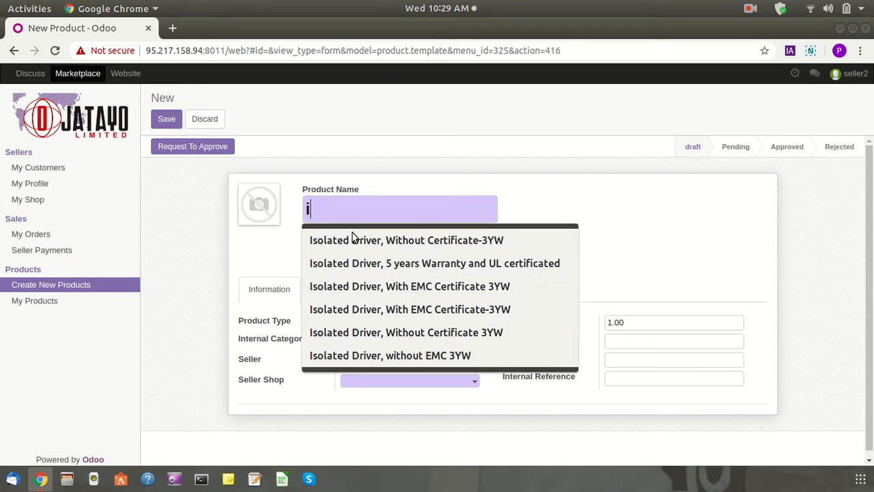
pyautogui.write('phoneX')
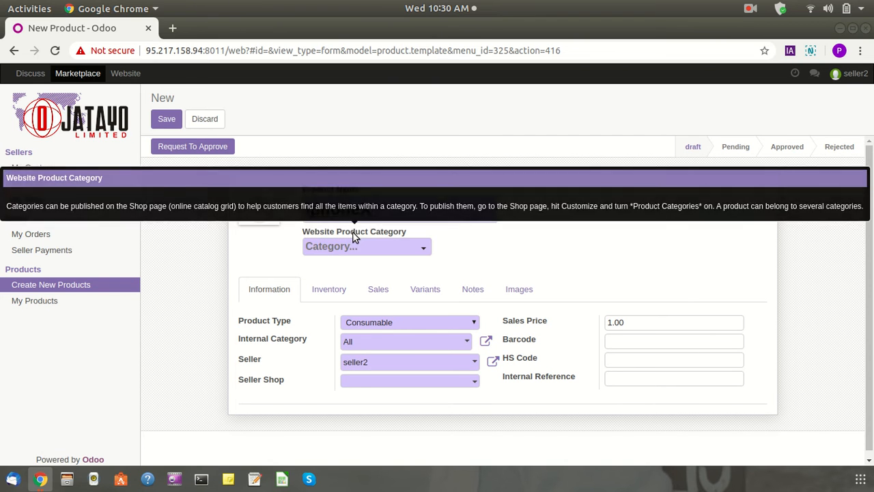
# Upload shopping.png as the iphoneX product image
pyautogui.click(249, 193)
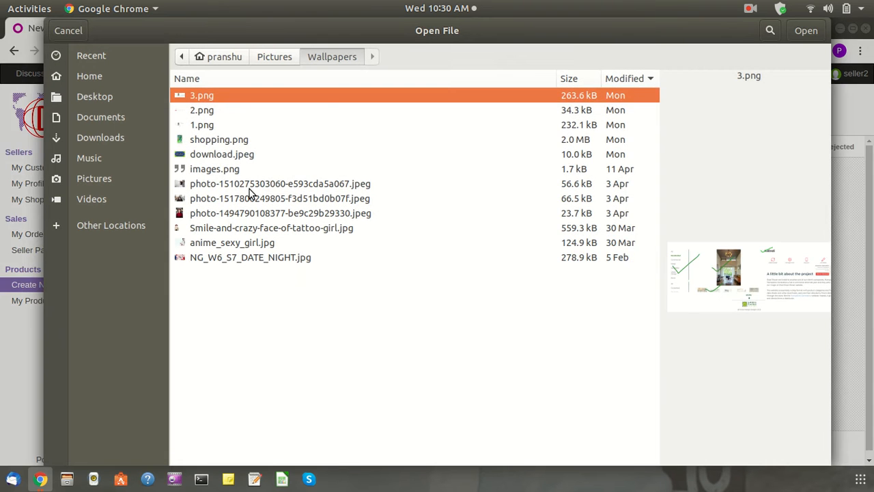
pyautogui.click(251, 182)
pyautogui.click(256, 170)
pyautogui.click(259, 154)
pyautogui.click(266, 143)
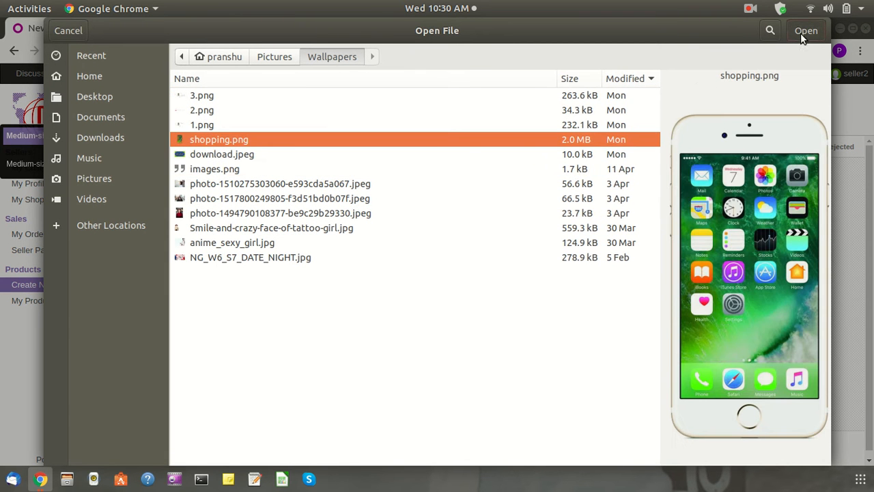
pyautogui.click(802, 32)
# Set the website category to iOS Phones and the sales price to ₦6,000.00
pyautogui.click(364, 247)
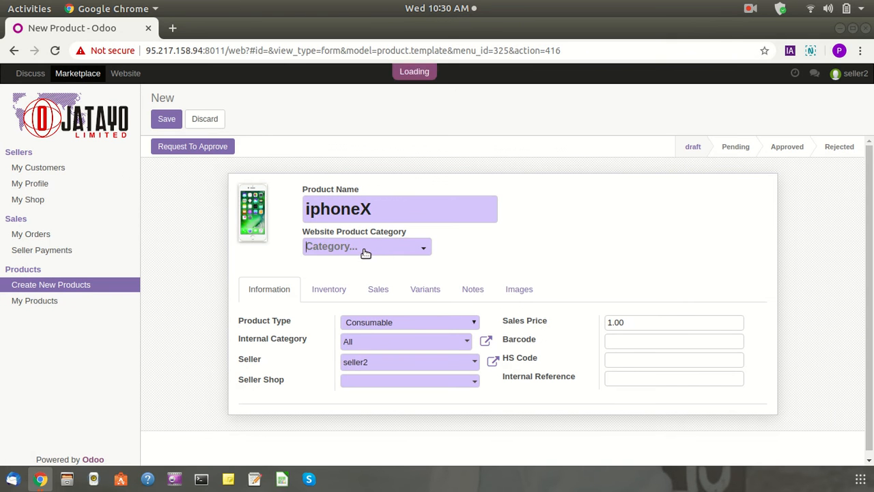
pyautogui.write('ios')
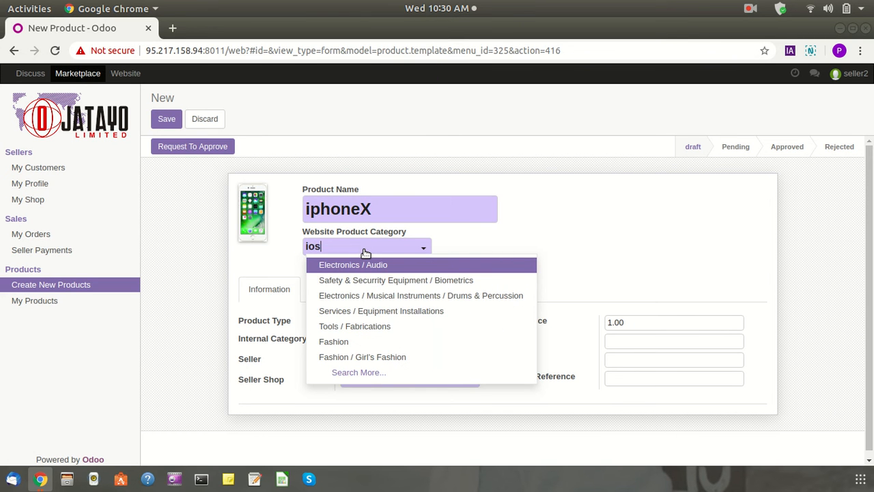
pyautogui.click(429, 266)
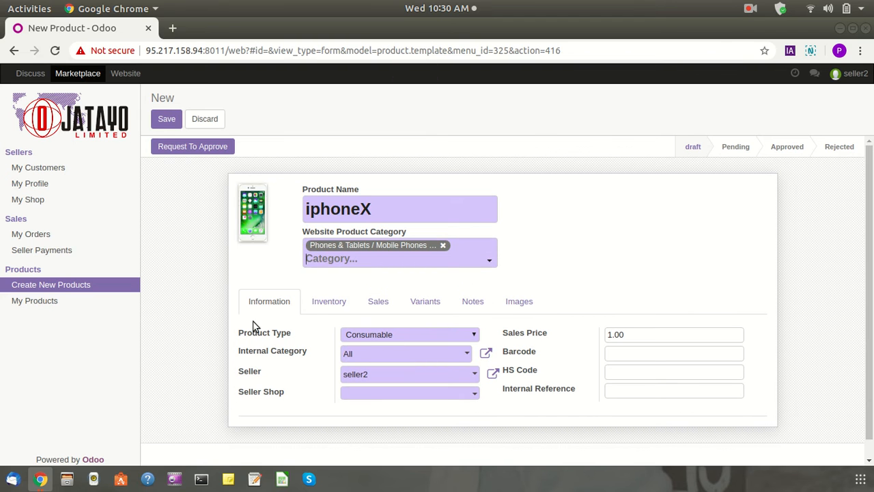
pyautogui.click(616, 334)
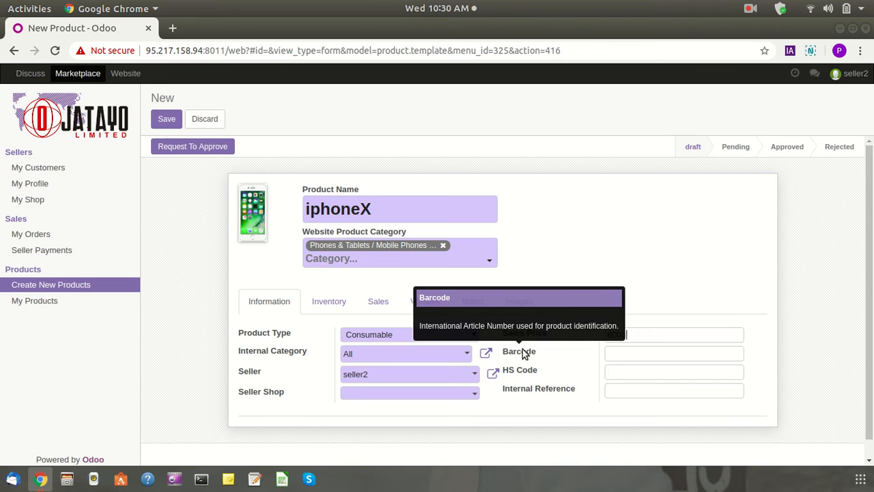
pyautogui.click(612, 203)
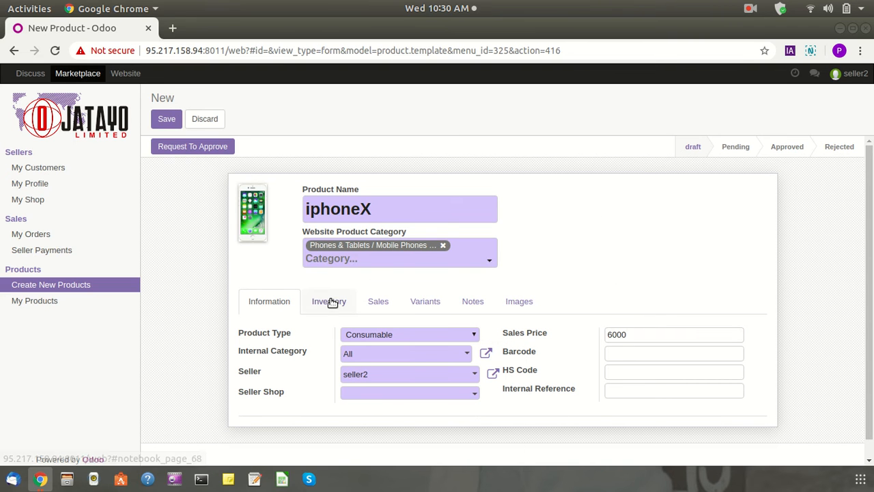
# Assign the Anjali pvt ltd seller shop and save the product
pyautogui.click(384, 397)
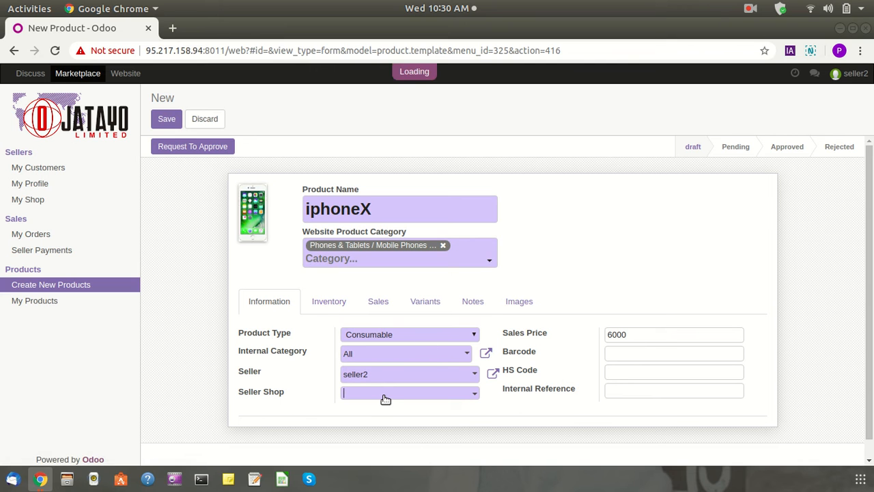
pyautogui.click(385, 412)
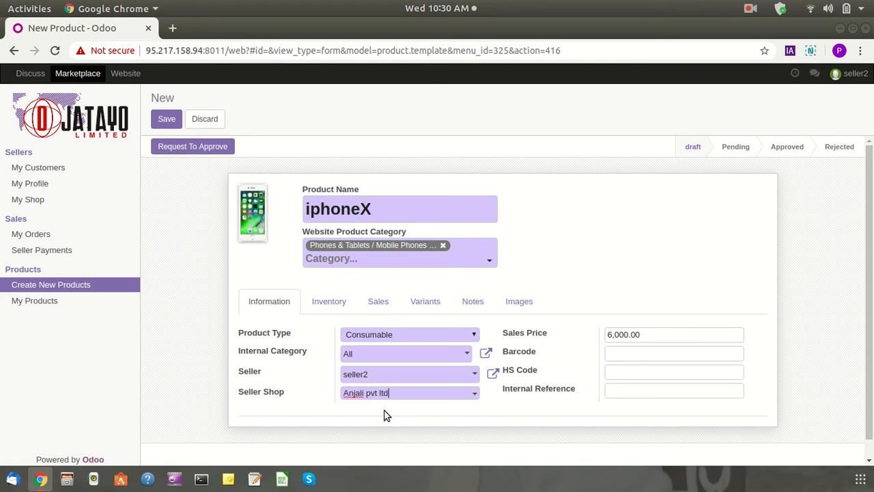
pyautogui.click(165, 123)
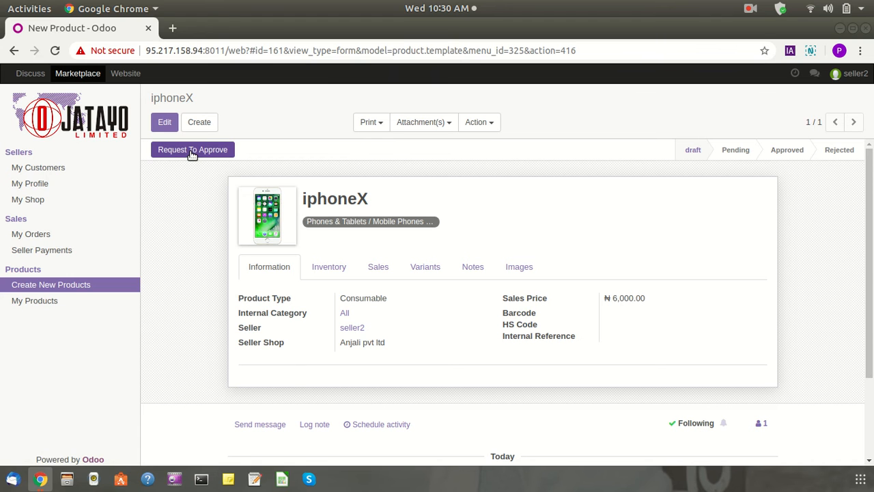
# Request approval for iphoneX, making it Pending, then log seller2 out
pyautogui.click(192, 152)
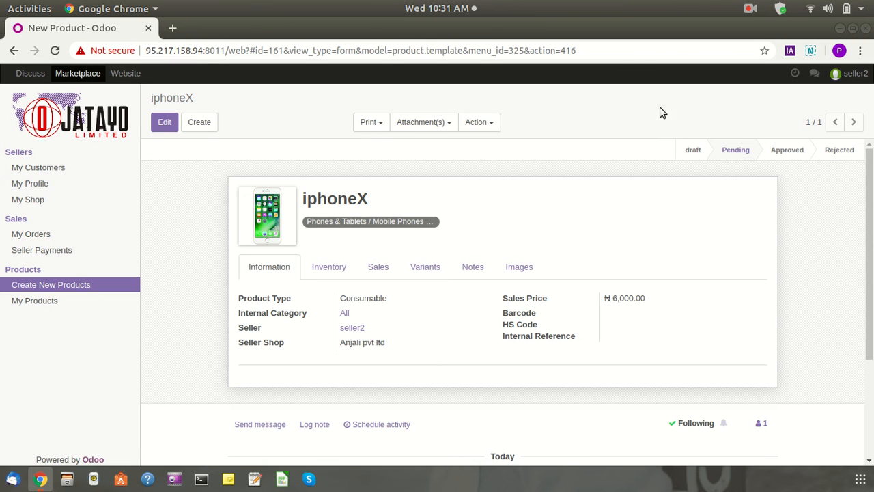
pyautogui.click(850, 73)
pyautogui.click(807, 175)
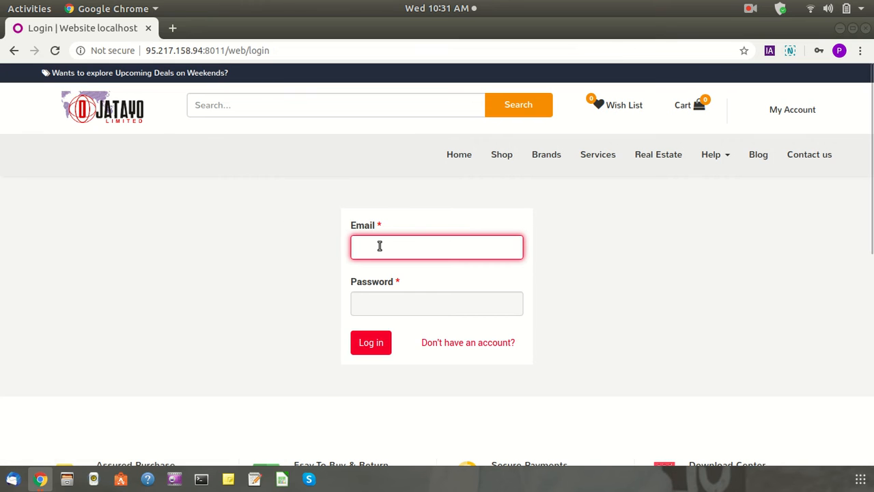
# Log in as administrator via the saved login and open Marketplace's All Products list
pyautogui.click(378, 247)
pyautogui.click(393, 354)
pyautogui.click(377, 348)
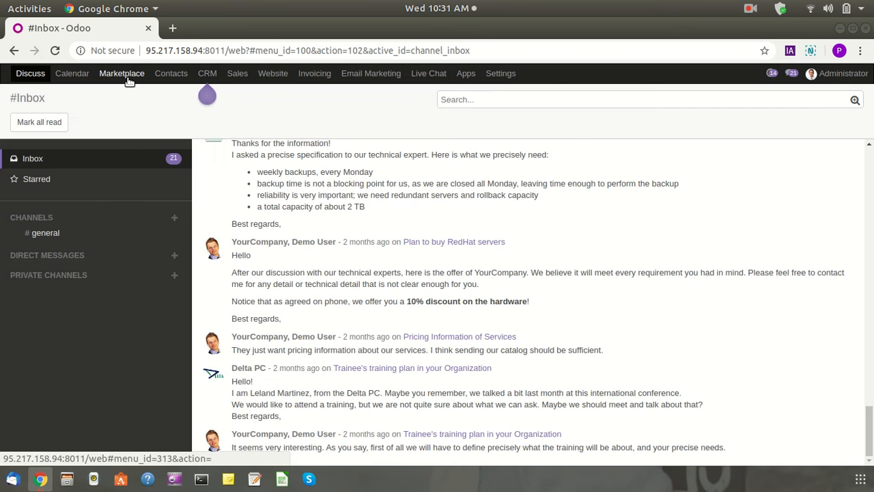
pyautogui.click(122, 73)
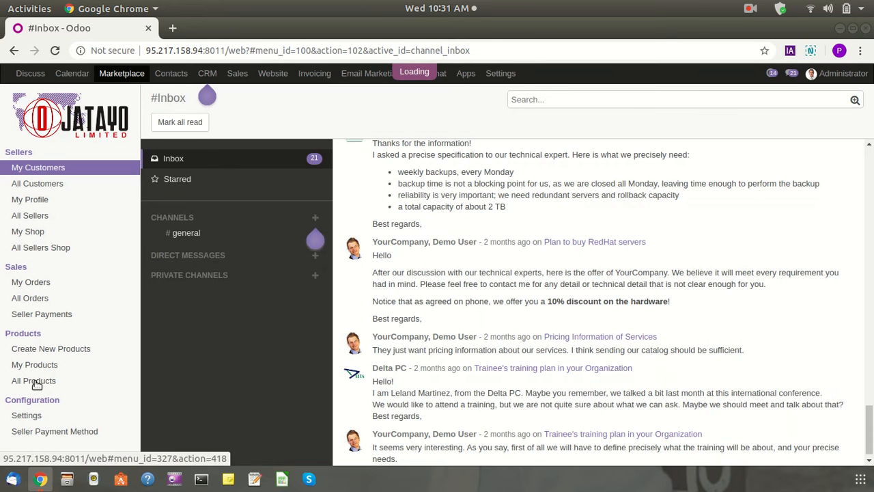
pyautogui.click(38, 383)
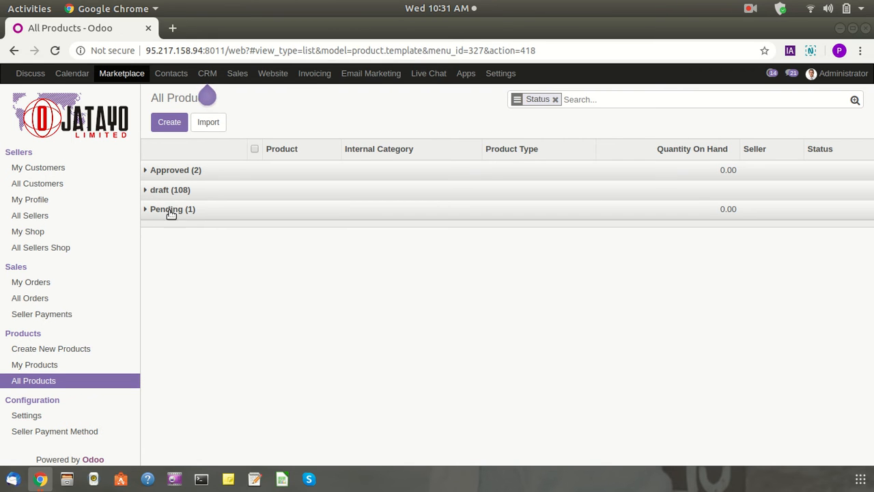
# Expand the Pending group, open iphoneX, check its sales price, and approve it
pyautogui.click(157, 211)
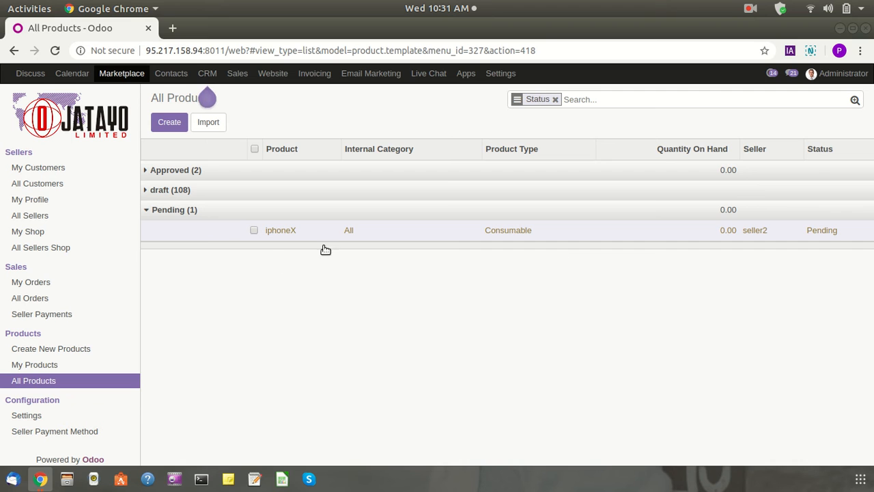
pyautogui.click(439, 235)
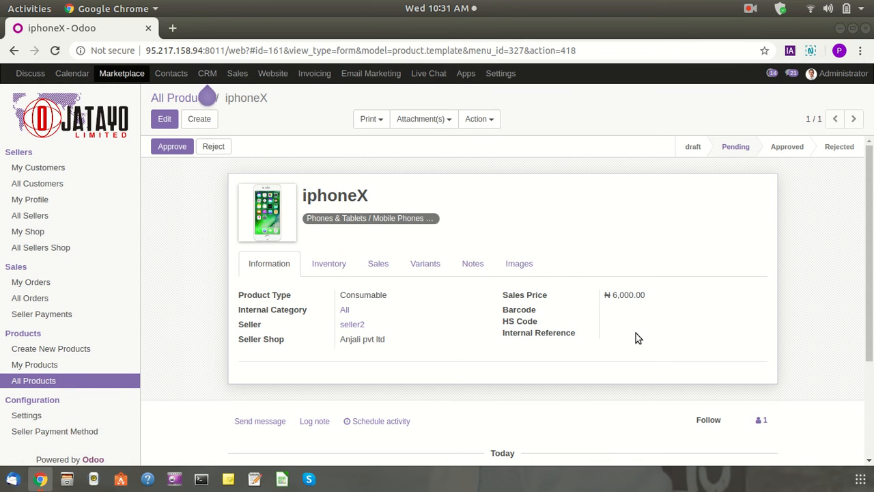
pyautogui.moveTo(657, 296); pyautogui.dragTo(594, 301)
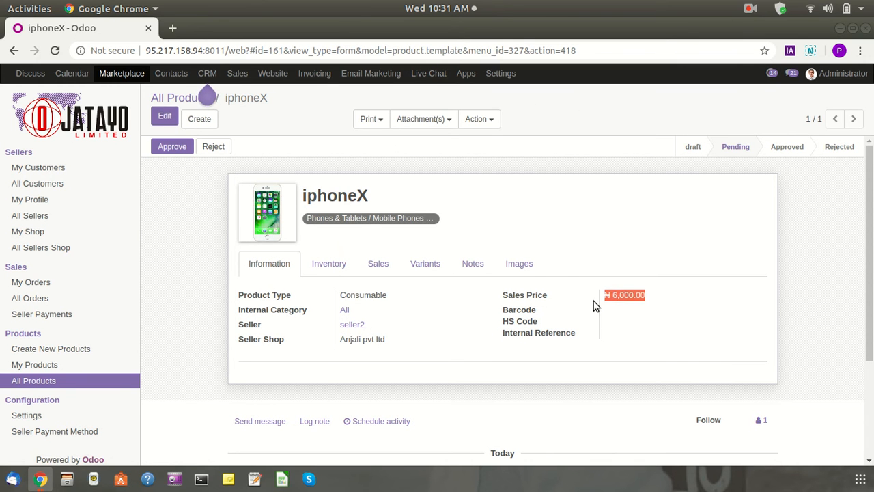
pyautogui.click(187, 283)
pyautogui.click(173, 147)
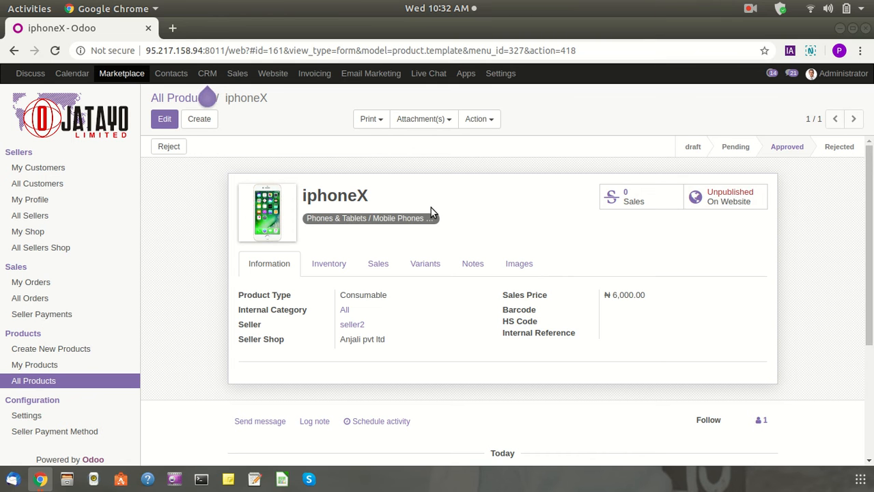
# Log out of Administrator and log back in as seller2 using the saved login
pyautogui.click(840, 74)
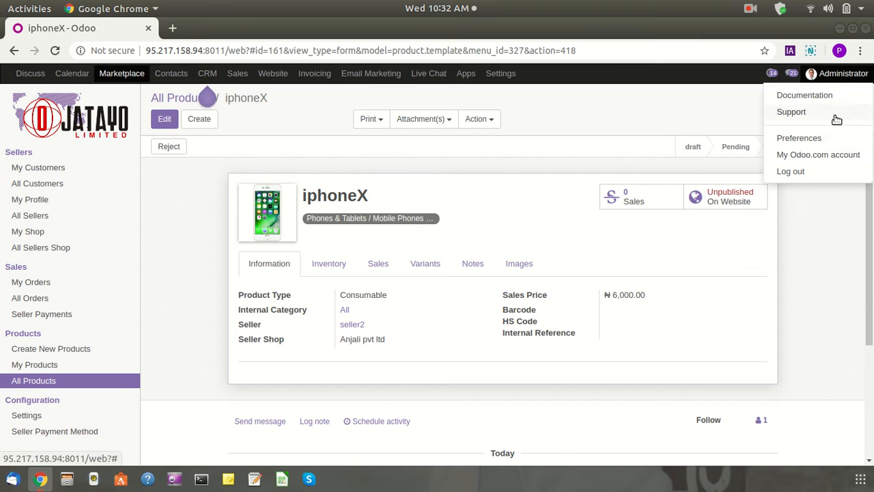
pyautogui.click(792, 172)
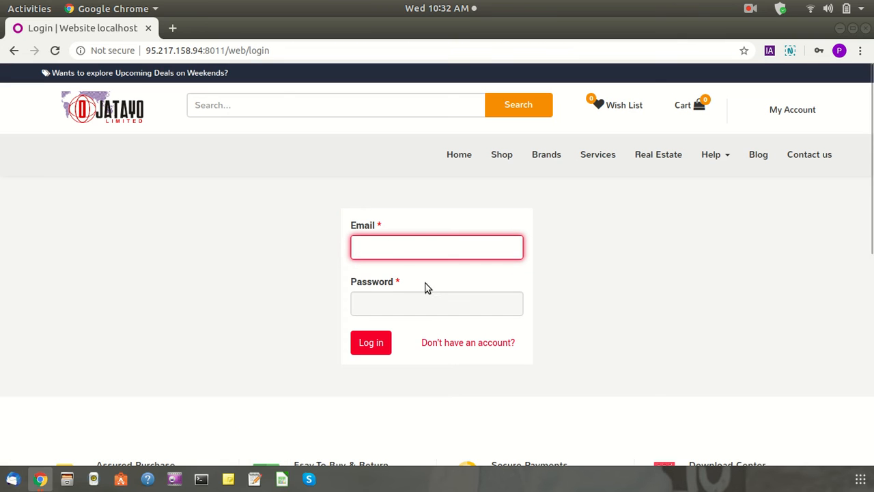
pyautogui.click(392, 253)
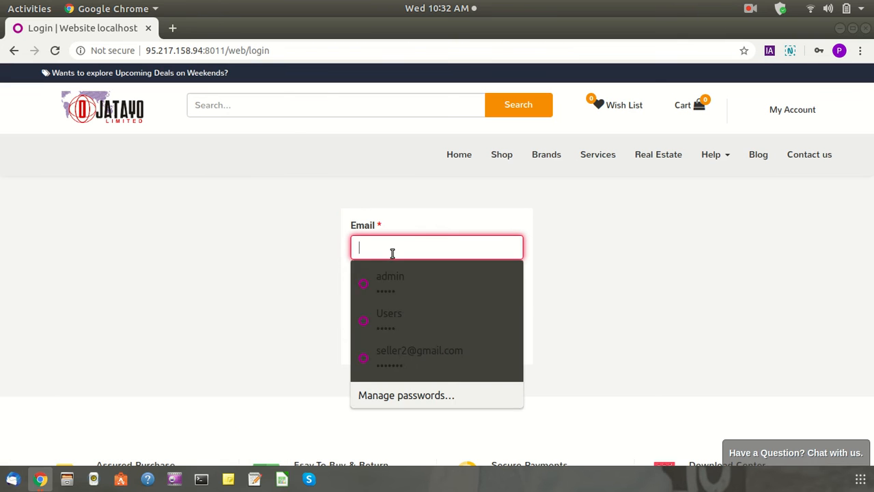
pyautogui.click(396, 353)
pyautogui.click(387, 344)
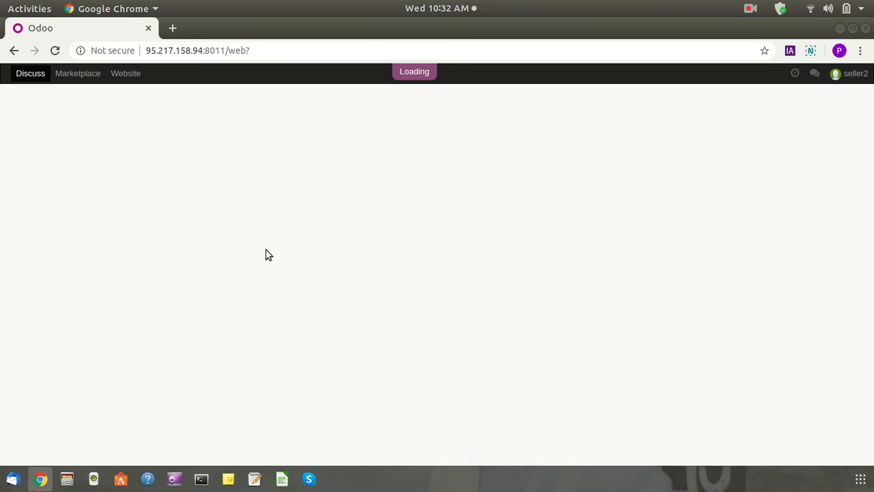
# Open iphoneX from My Products' Approved group, toggle website publishing, and open Website in a new tab
pyautogui.click(80, 73)
pyautogui.click(42, 302)
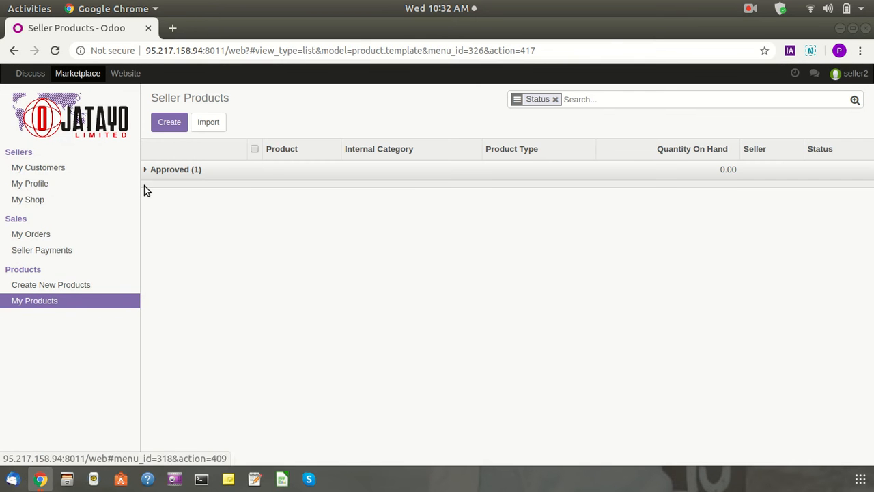
pyautogui.click(194, 171)
pyautogui.click(375, 194)
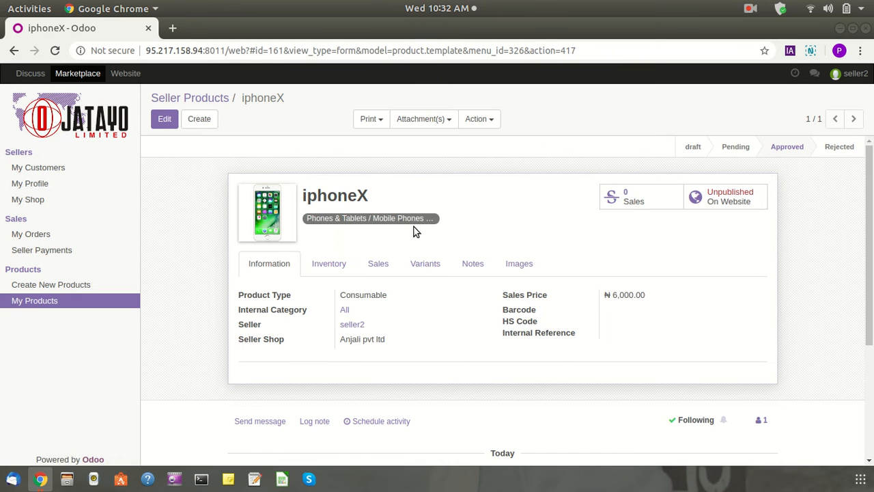
pyautogui.click(742, 202)
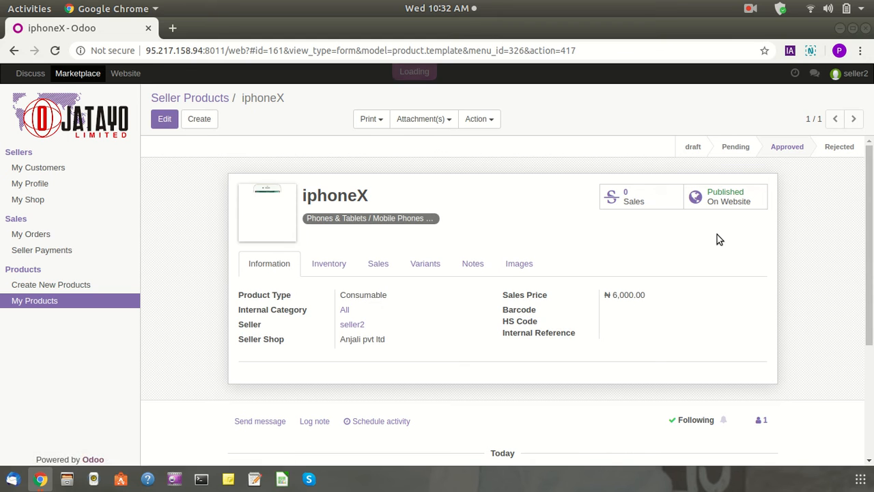
pyautogui.rightClick(123, 75)
pyautogui.click(161, 86)
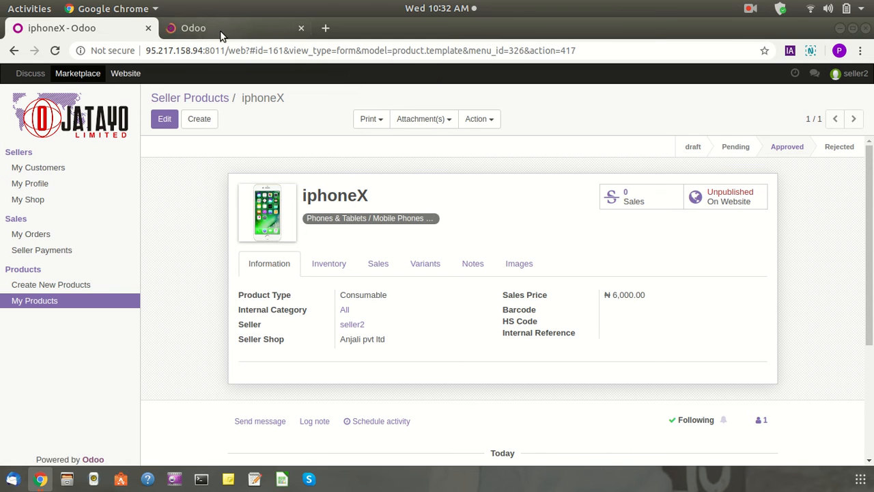
# In the website tab, search the shop for 'iphone' and browse the results
pyautogui.click(236, 28)
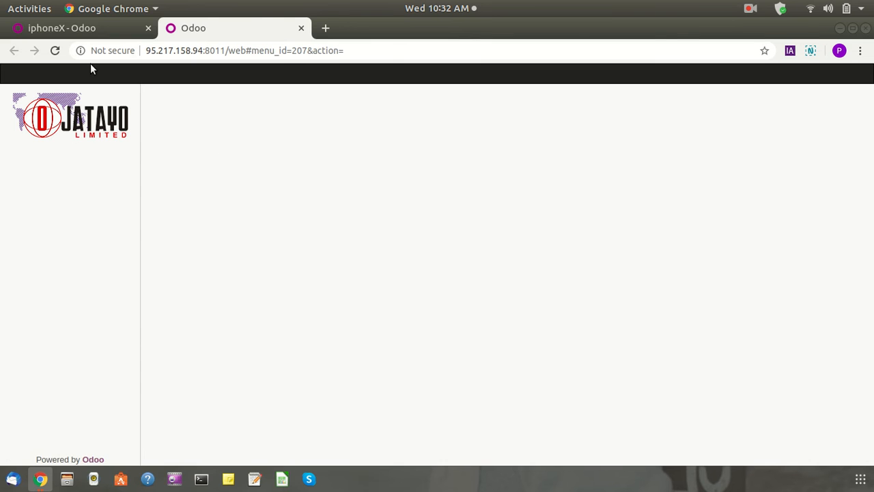
pyautogui.click(87, 31)
pyautogui.click(218, 32)
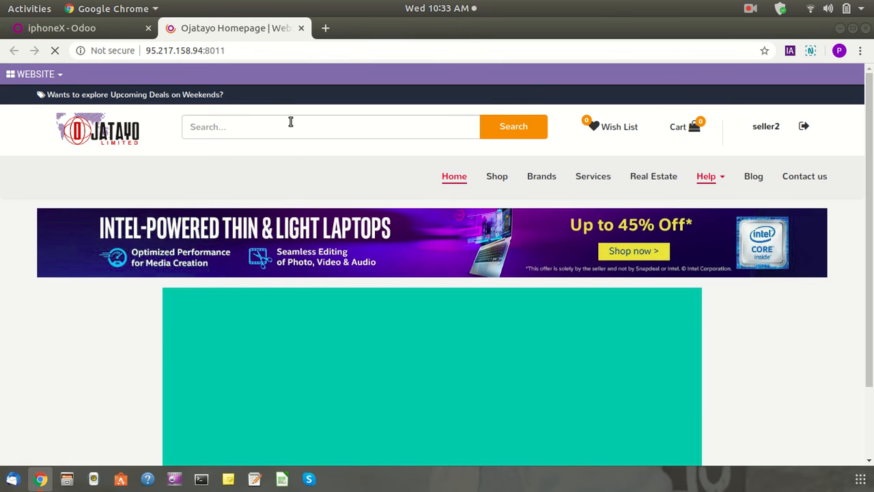
pyautogui.click(291, 121)
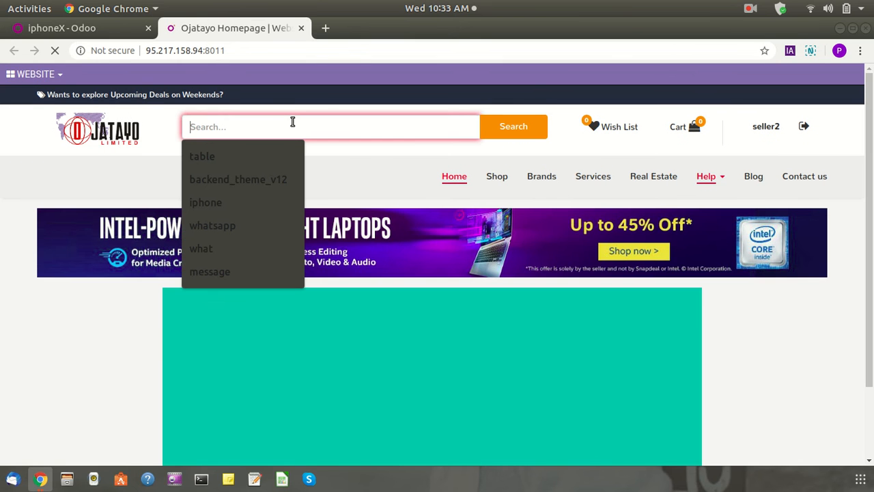
pyautogui.click(205, 204)
pyautogui.click(505, 137)
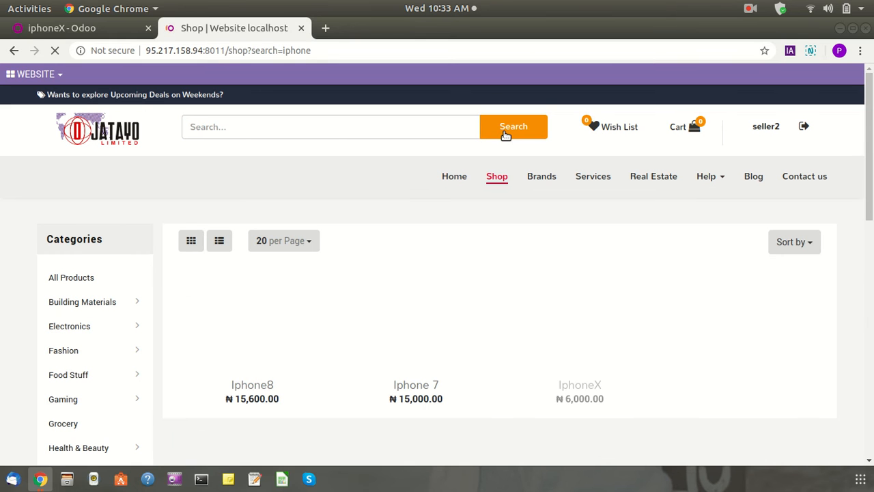
pyautogui.scroll(-1, 410, 198)
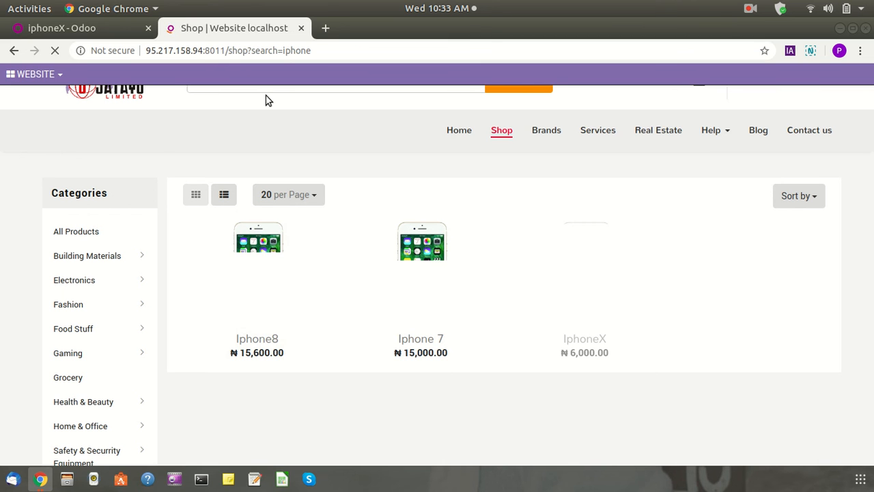
# Publish iphoneX from its product form and reload the shop results to show it
pyautogui.click(104, 23)
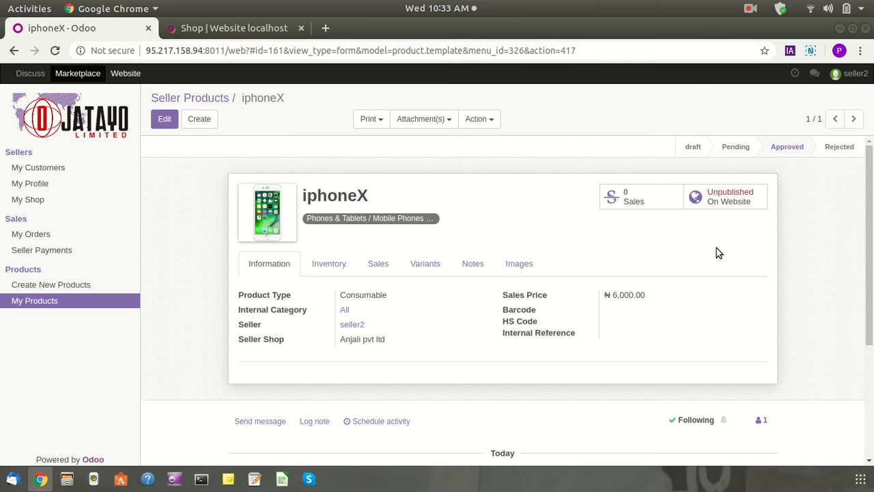
pyautogui.click(724, 204)
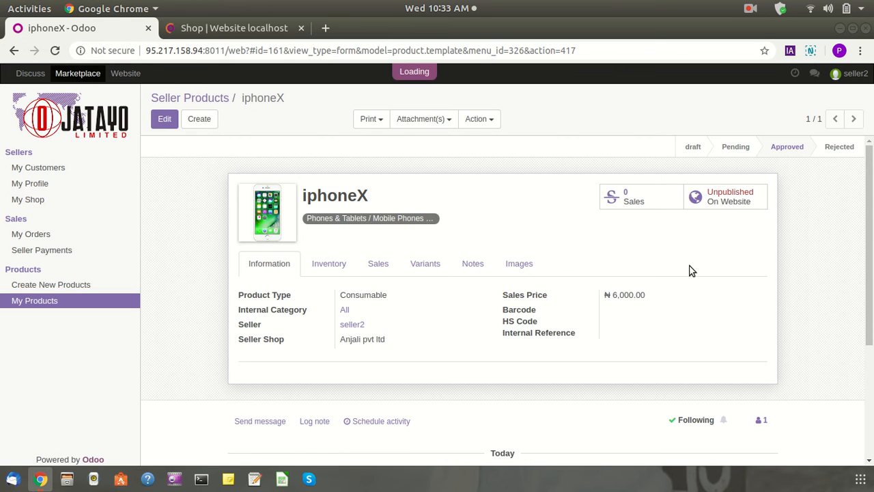
pyautogui.click(228, 31)
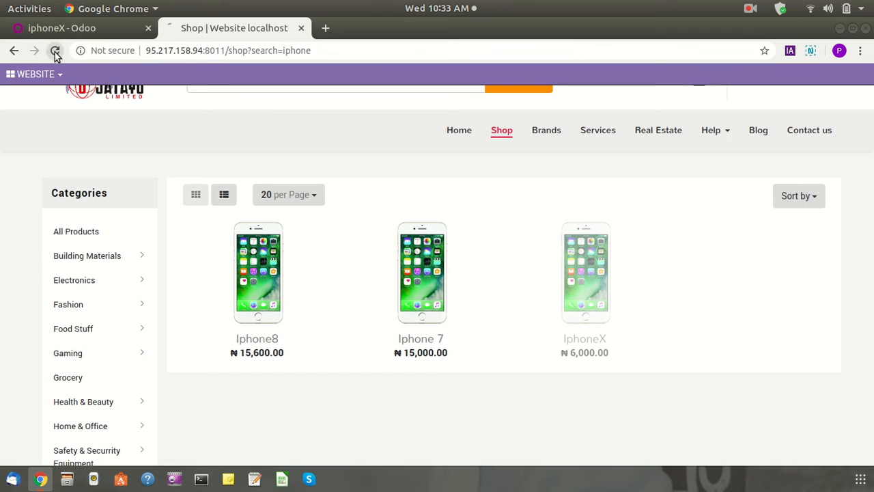
pyautogui.click(60, 51)
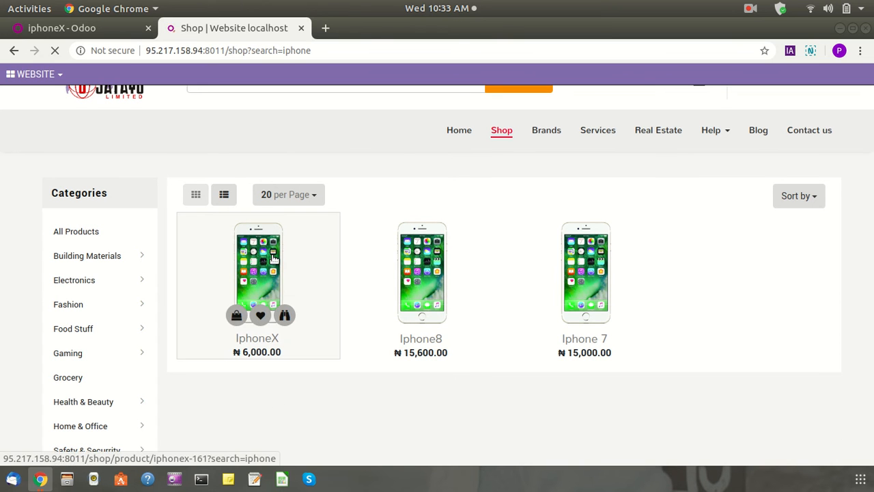
# Open the IphoneX product page and read its seller, Anjali pvt ltd shop, and shipping details
pyautogui.click(274, 258)
pyautogui.scroll(-3, 347, 234)
pyautogui.scroll(4, 410, 225)
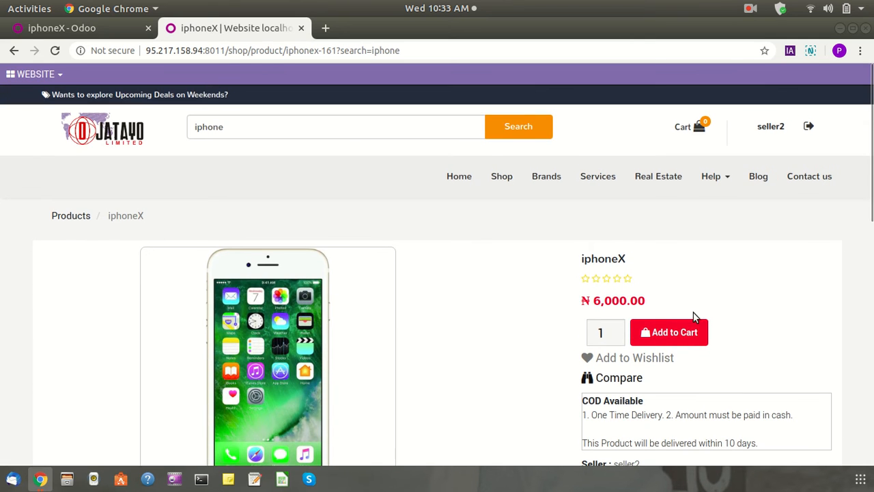
pyautogui.scroll(-3, 539, 314)
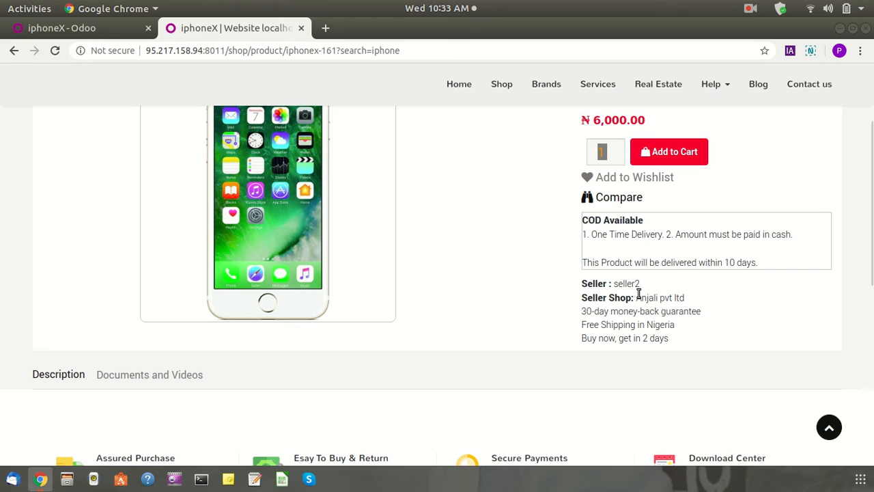
pyautogui.moveTo(666, 290); pyautogui.dragTo(596, 287)
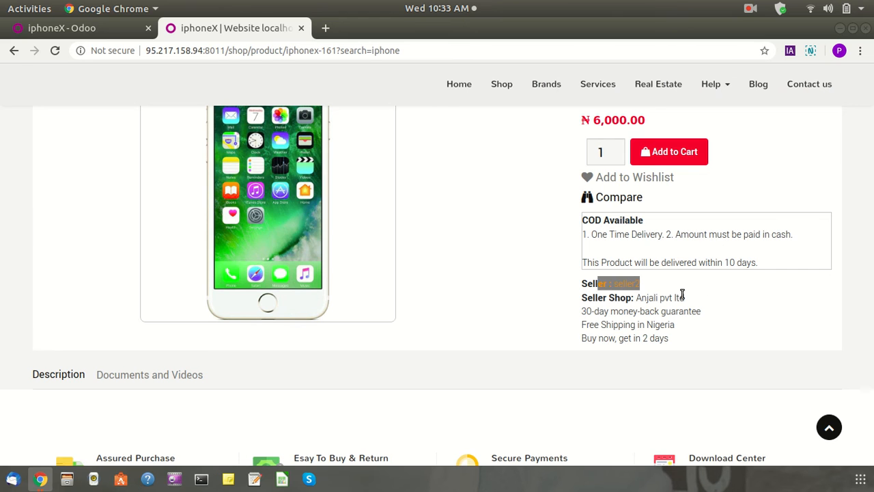
pyautogui.moveTo(687, 303); pyautogui.dragTo(597, 299)
pyautogui.click(554, 321)
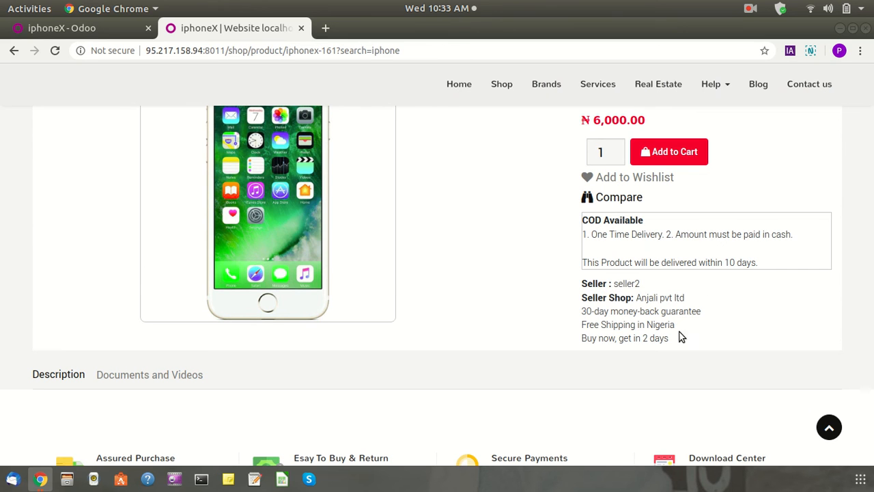
pyautogui.moveTo(584, 327); pyautogui.dragTo(683, 329)
pyautogui.click(696, 335)
pyautogui.click(646, 326)
pyautogui.tripleClick(586, 339)
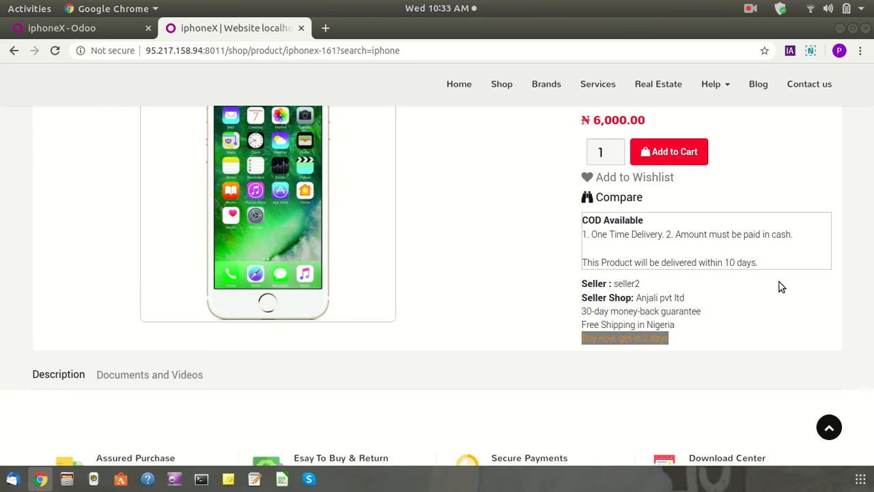
# Check the product's Documents and Videos section, then sign seller2 out of the shop website
pyautogui.scroll(-3, 592, 315)
pyautogui.scroll(-2, 592, 315)
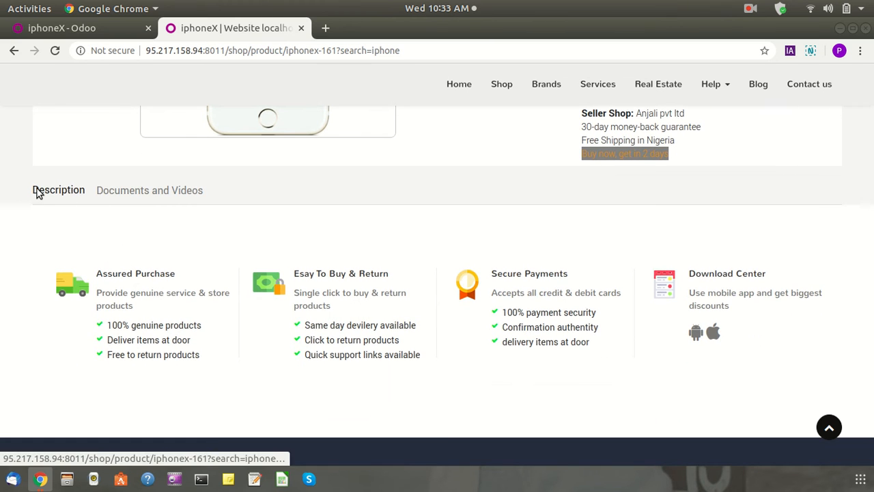
pyautogui.click(164, 195)
pyautogui.click(43, 196)
pyautogui.scroll(5, 394, 234)
pyautogui.scroll(1, 387, 228)
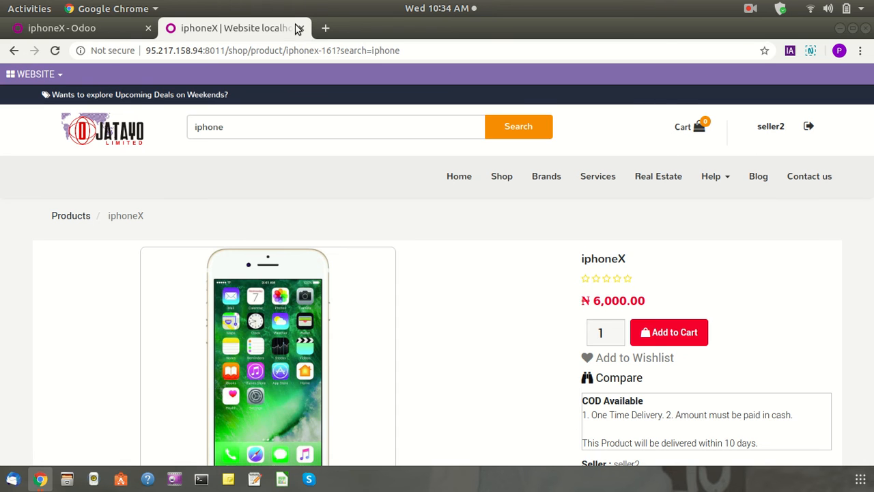
pyautogui.click(809, 126)
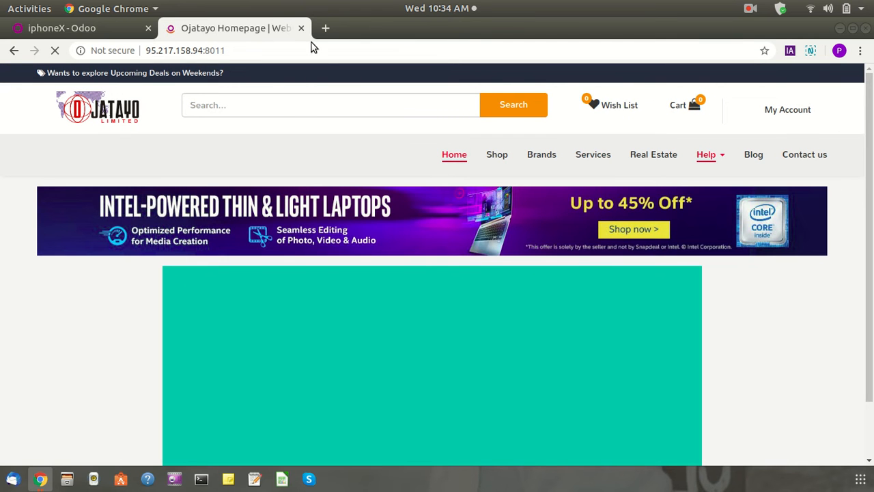
# Close the shop homepage tab and log out of the Odoo seller backend
pyautogui.click(301, 28)
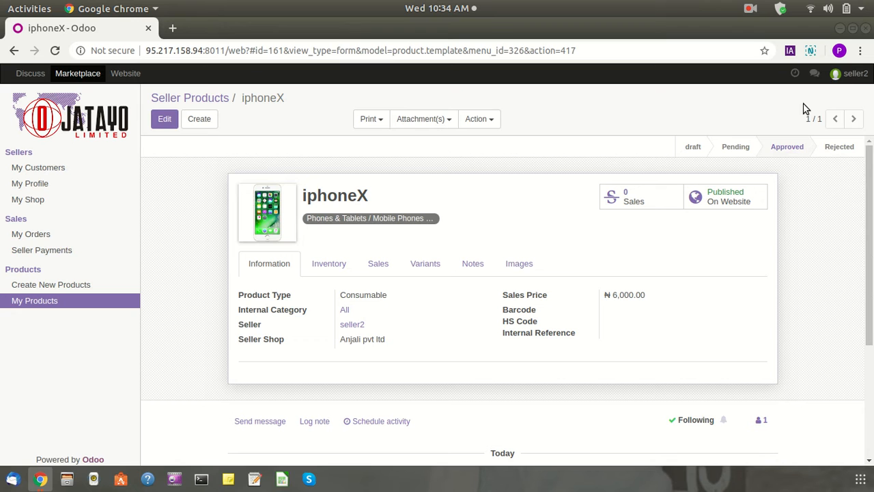
pyautogui.click(848, 81)
pyautogui.click(799, 171)
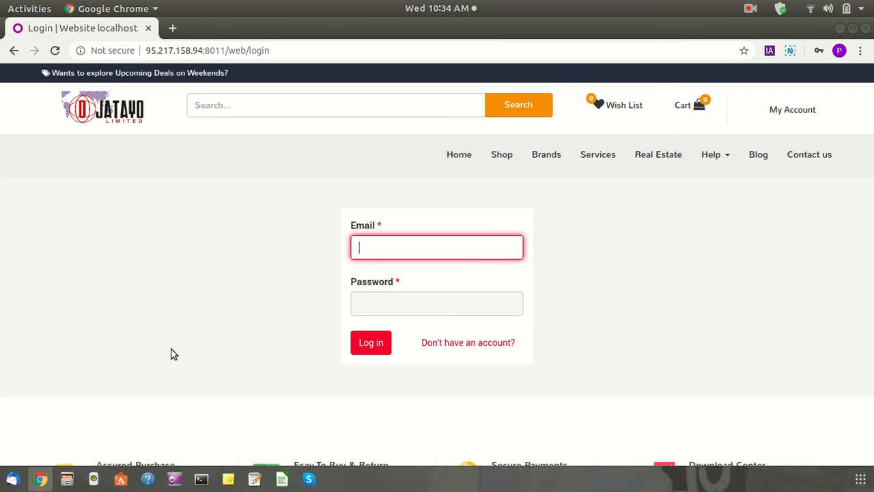
# Browse the public shop catalogue, where IphoneX is listed at ₦6,000.00
pyautogui.scroll(-5, 171, 353)
pyautogui.scroll(5, 172, 353)
pyautogui.click(507, 156)
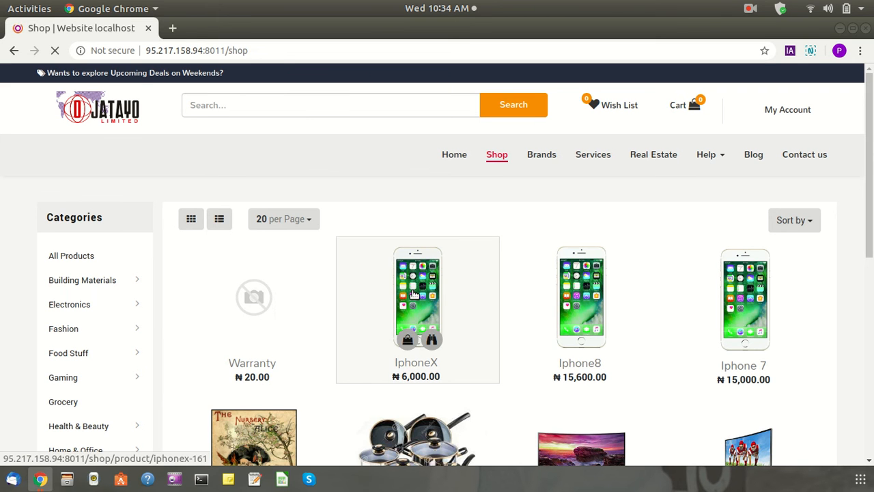
# Add one iphoneX to the cart and proceed to the Shopping Cart totalling ₦6,000.00
pyautogui.scroll(-2, 411, 285)
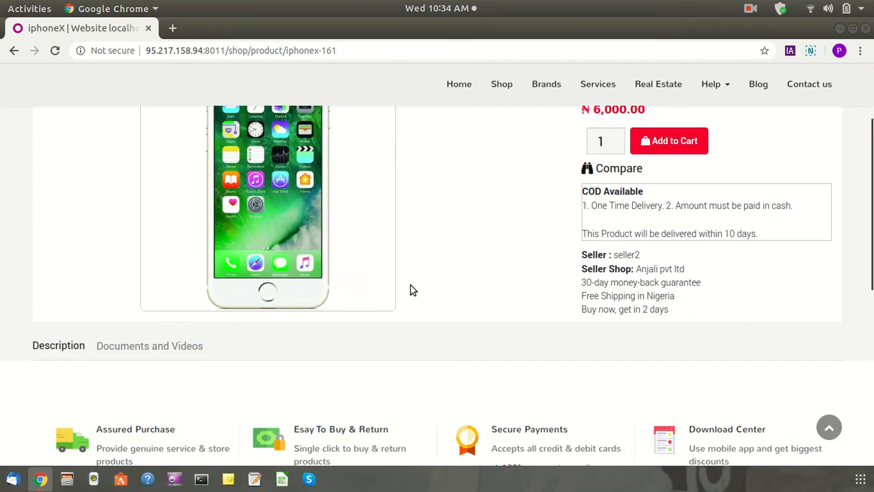
pyautogui.scroll(3, 572, 209)
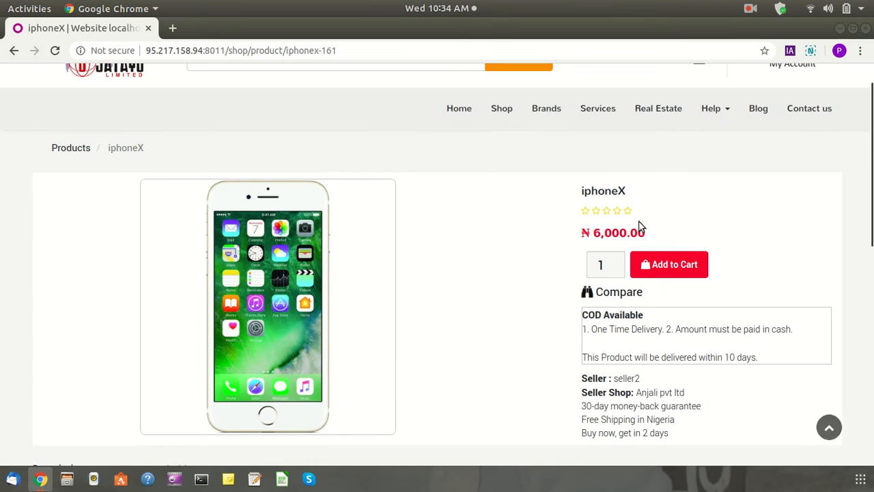
pyautogui.click(688, 268)
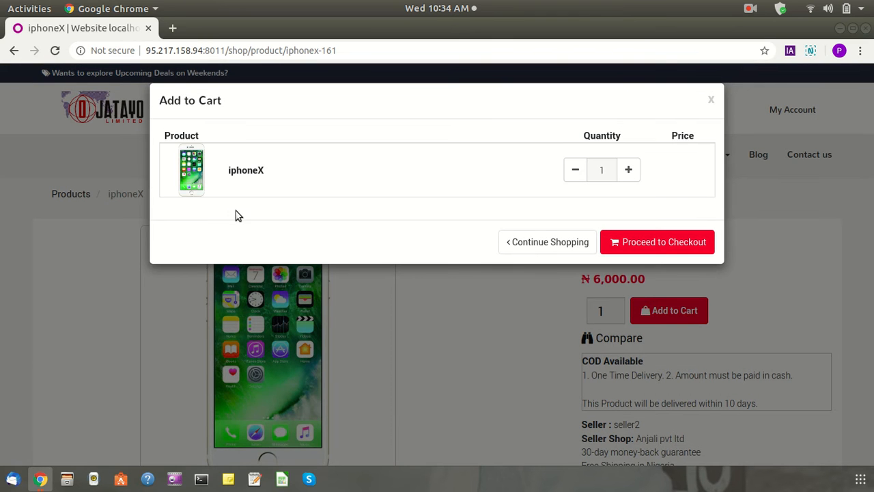
pyautogui.click(657, 243)
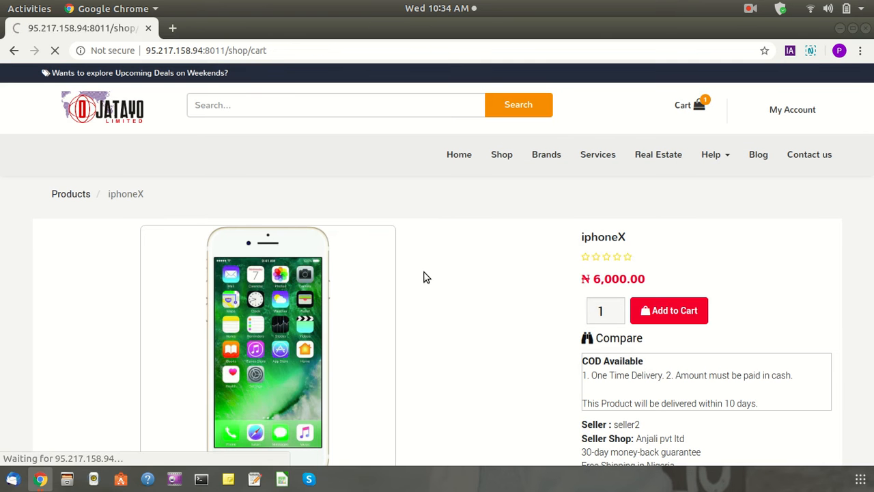
pyautogui.scroll(-3, 424, 276)
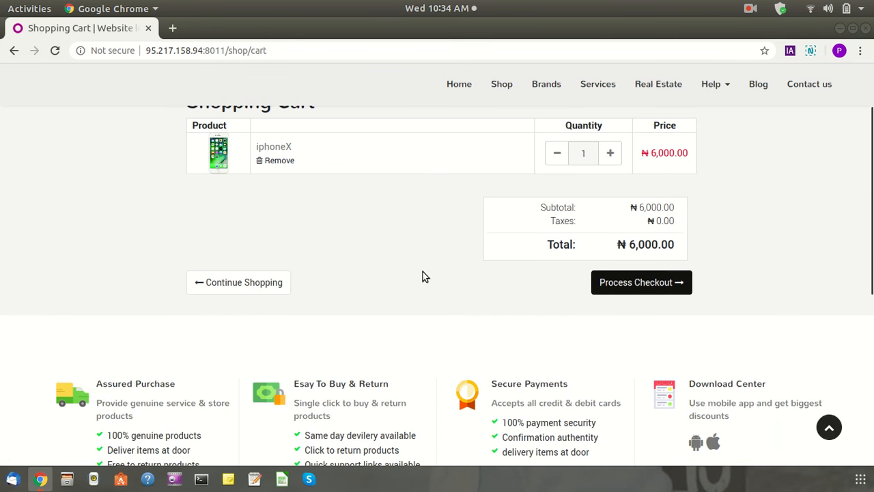
# Continue from the cart to checkout and try signing in with a saved login
pyautogui.click(655, 290)
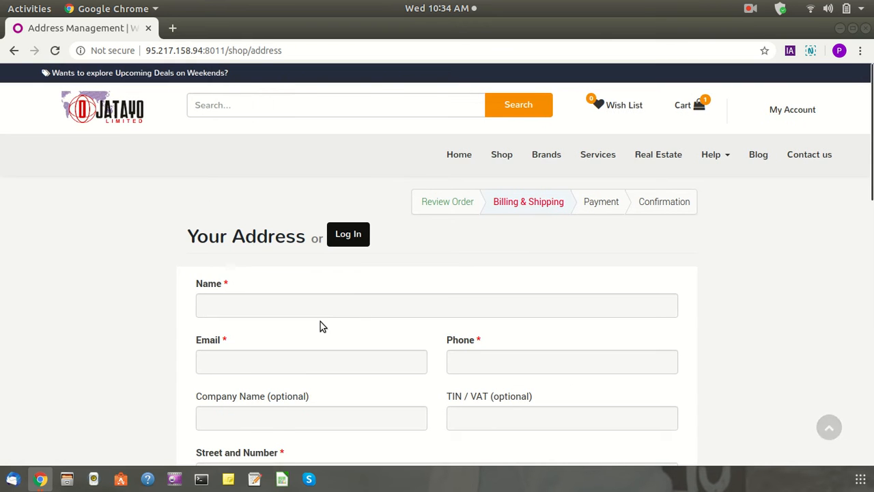
pyautogui.scroll(-4, 320, 322)
pyautogui.scroll(2, 331, 167)
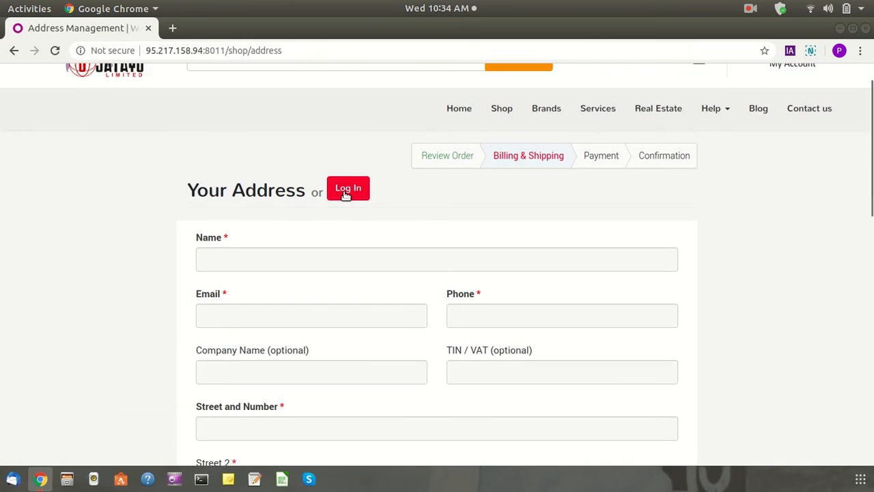
pyautogui.click(345, 192)
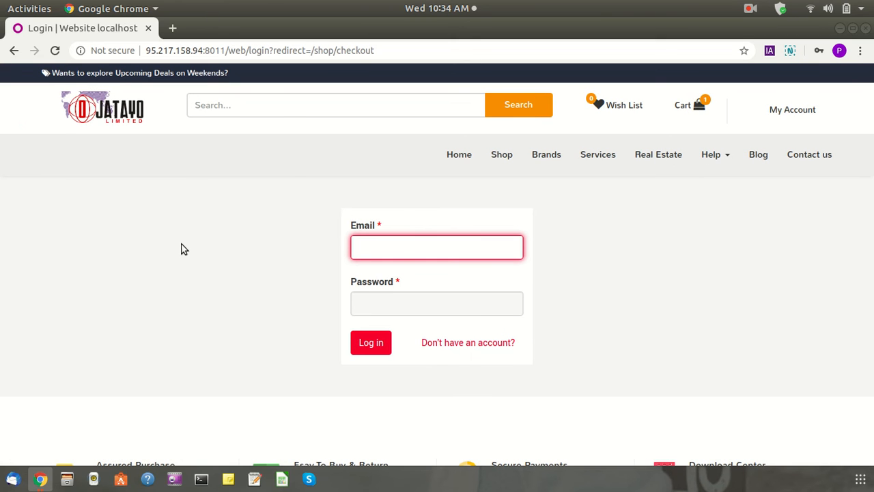
pyautogui.click(409, 252)
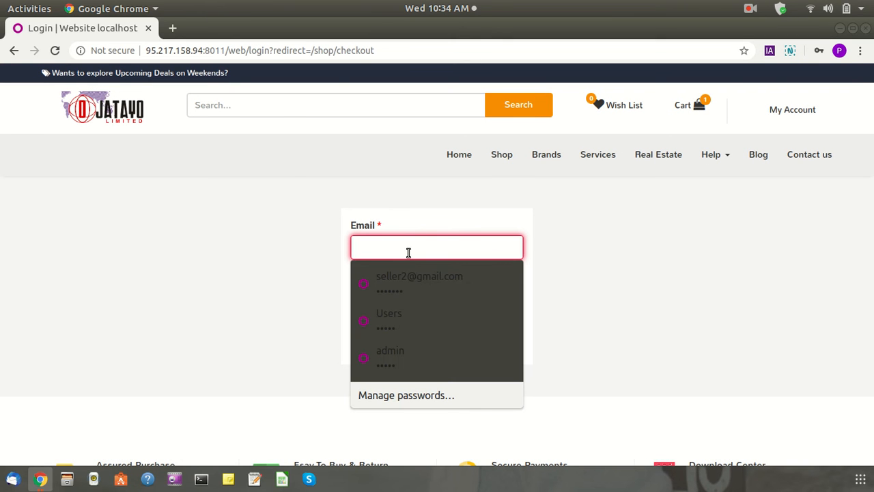
pyautogui.click(407, 311)
pyautogui.click(375, 346)
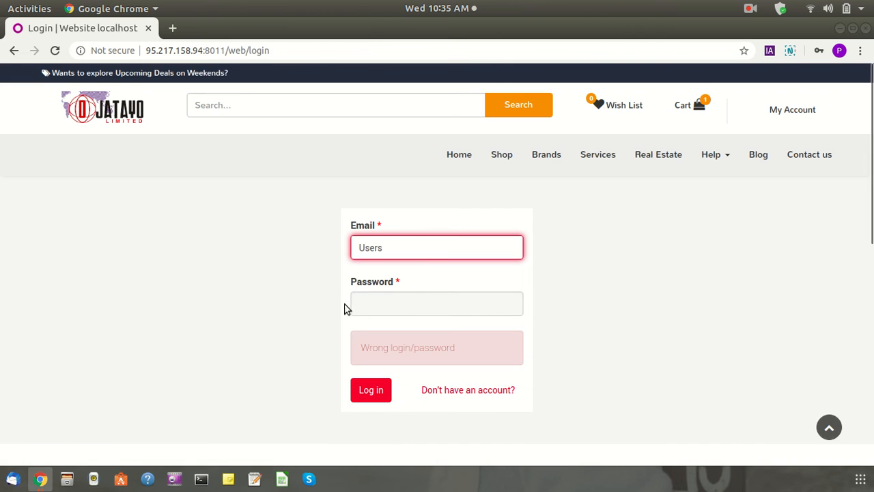
# Correct the customer's email and password and log in to reach Billing & Shipping
pyautogui.click(426, 249)
pyautogui.moveTo(414, 249); pyautogui.dragTo(279, 254)
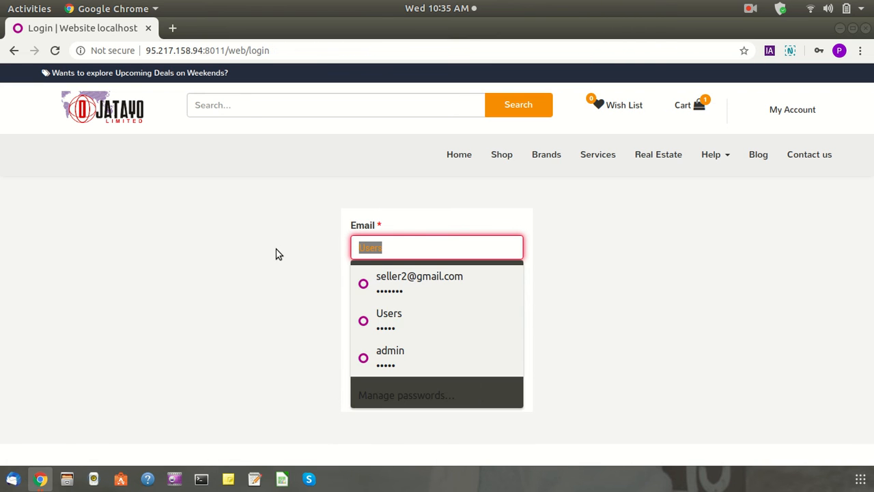
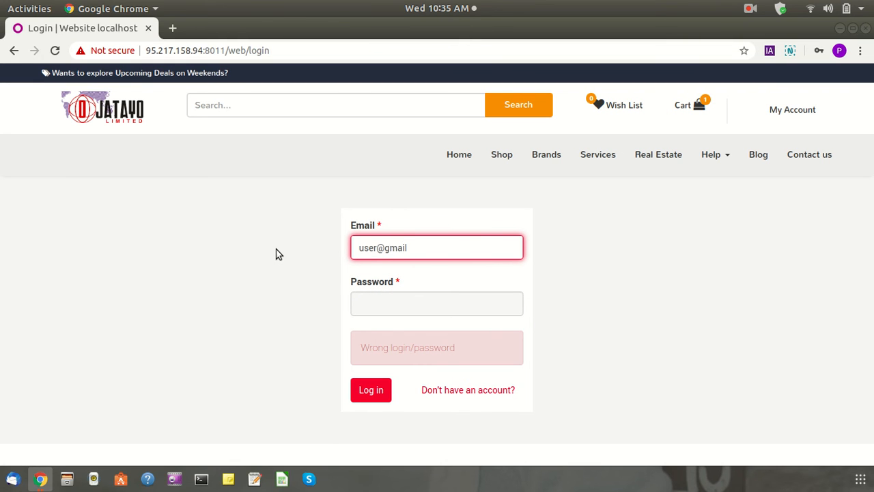
pyautogui.press('Tab')
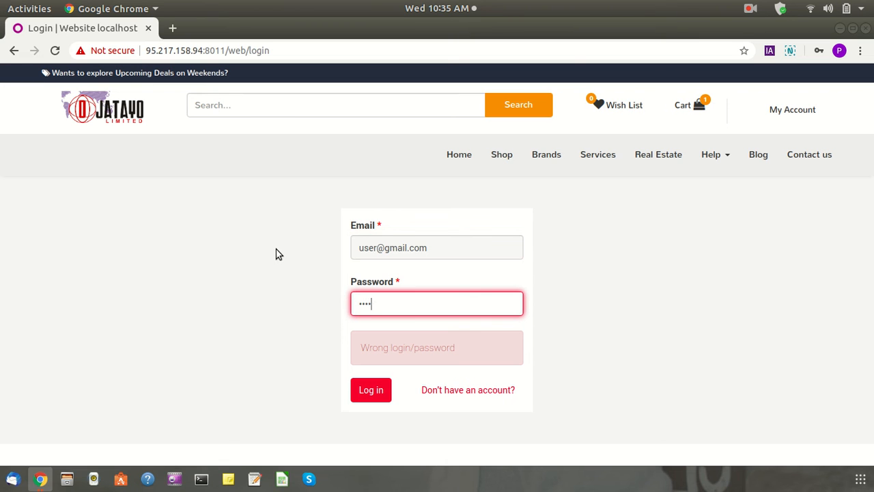
pyautogui.click(379, 400)
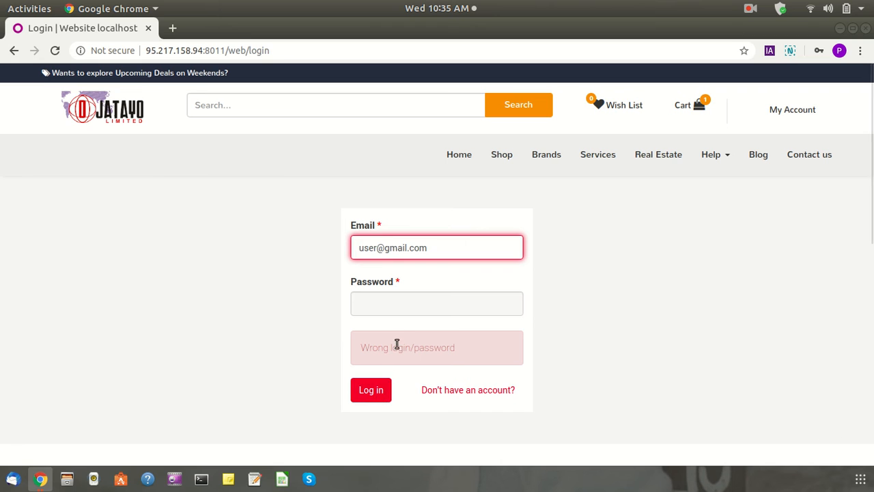
pyautogui.click(407, 302)
pyautogui.write('ad')
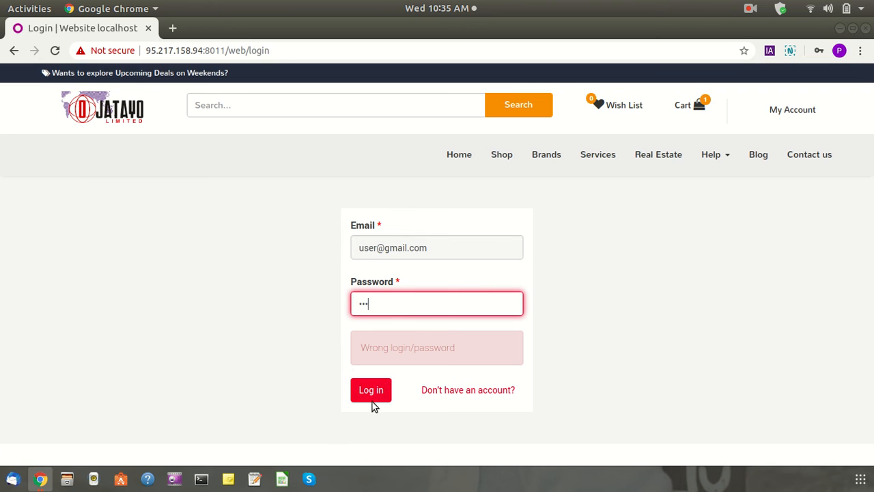
pyautogui.click(375, 386)
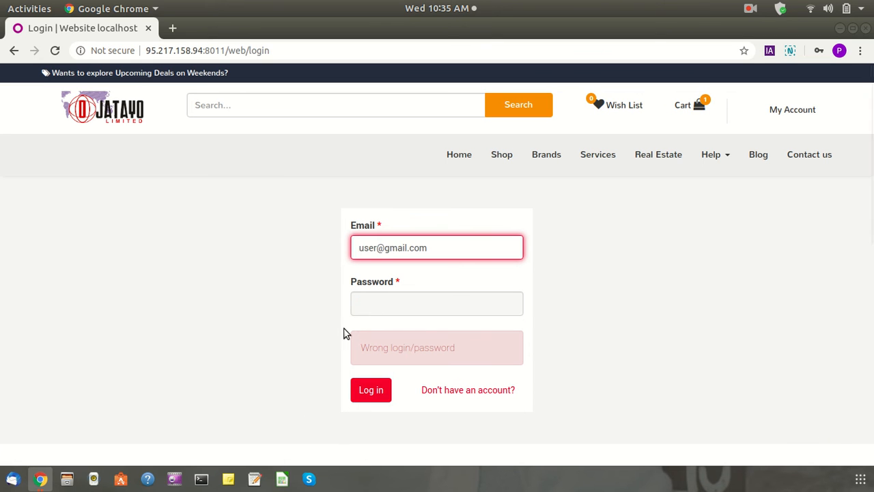
pyautogui.click(360, 304)
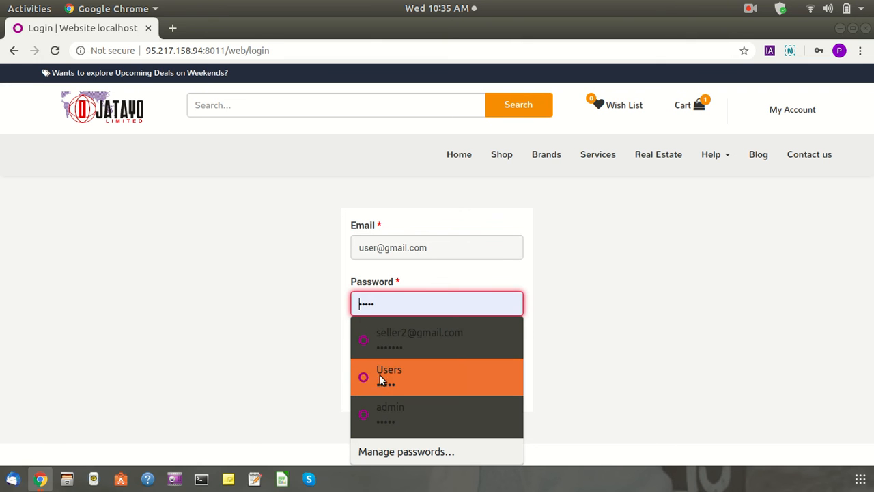
pyautogui.click(269, 246)
pyautogui.click(384, 305)
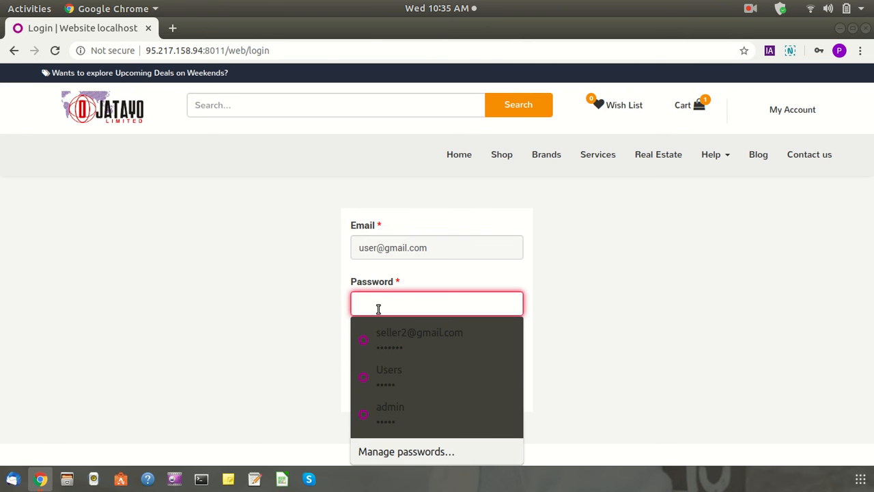
pyautogui.write('us')
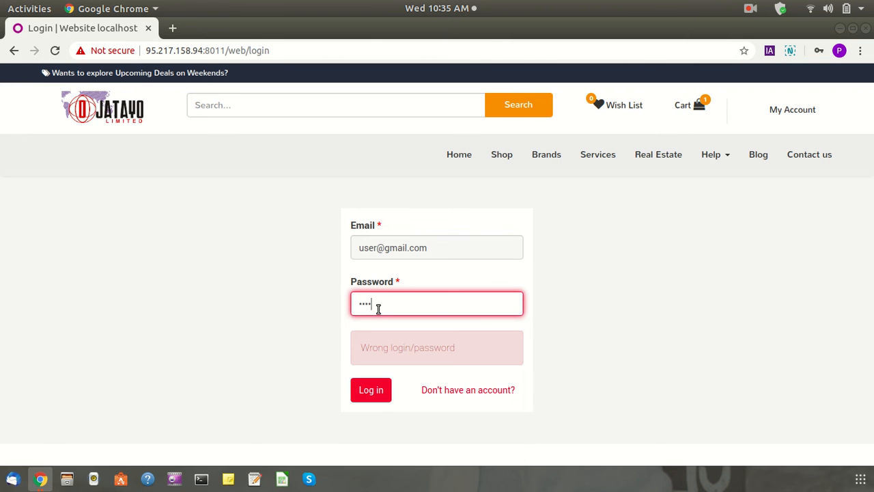
pyautogui.click(379, 252)
pyautogui.write('1')
pyautogui.click(373, 391)
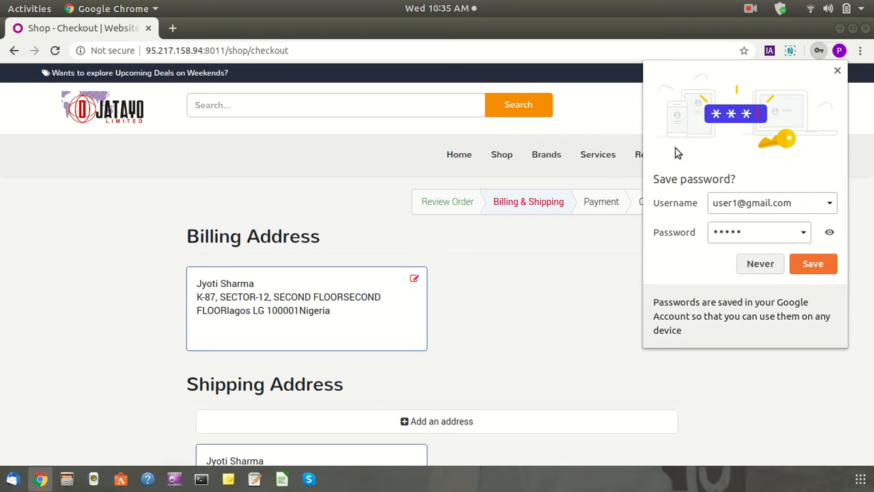
# Decline Chrome's offer to save the password and review the saved billing and shipping address
pyautogui.click(745, 268)
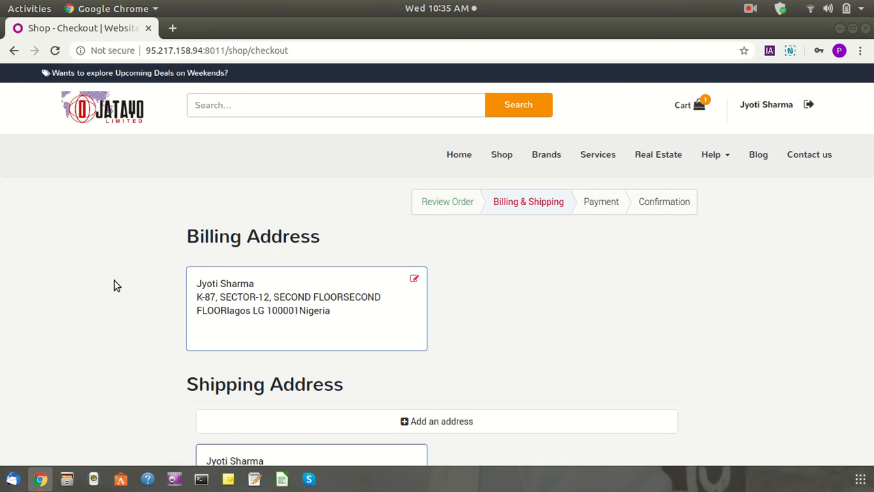
pyautogui.scroll(-4, 115, 276)
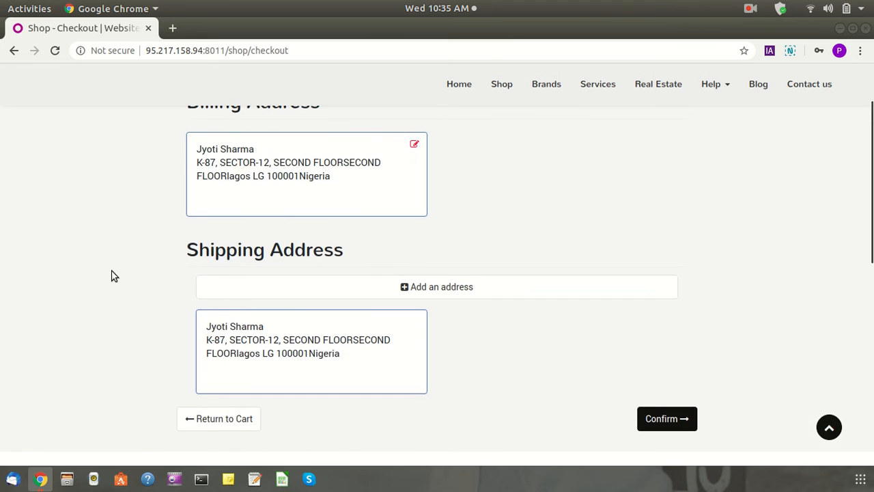
pyautogui.scroll(5, 89, 289)
pyautogui.scroll(-5, 109, 322)
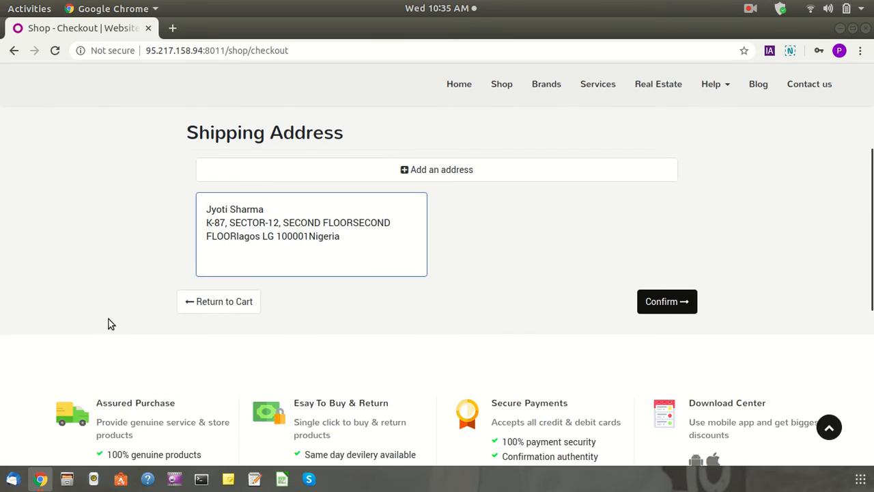
pyautogui.scroll(4, 108, 319)
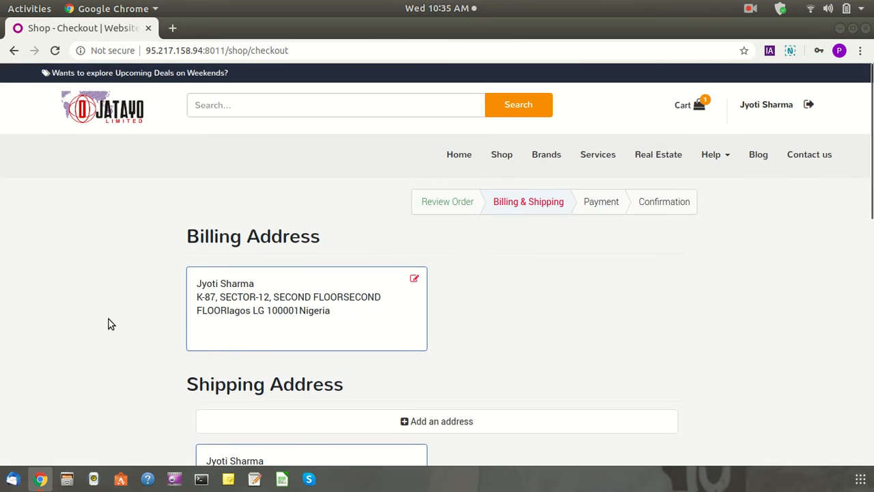
pyautogui.scroll(-5, 105, 318)
pyautogui.scroll(3, 133, 330)
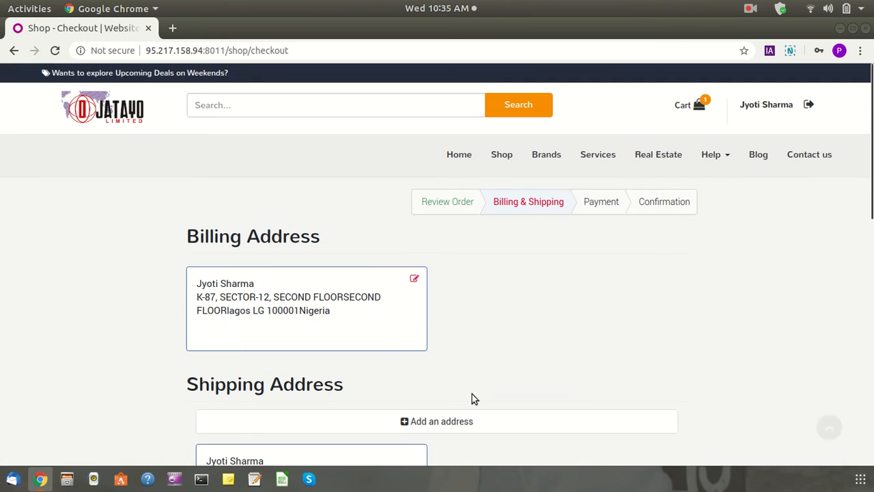
pyautogui.scroll(-5, 299, 319)
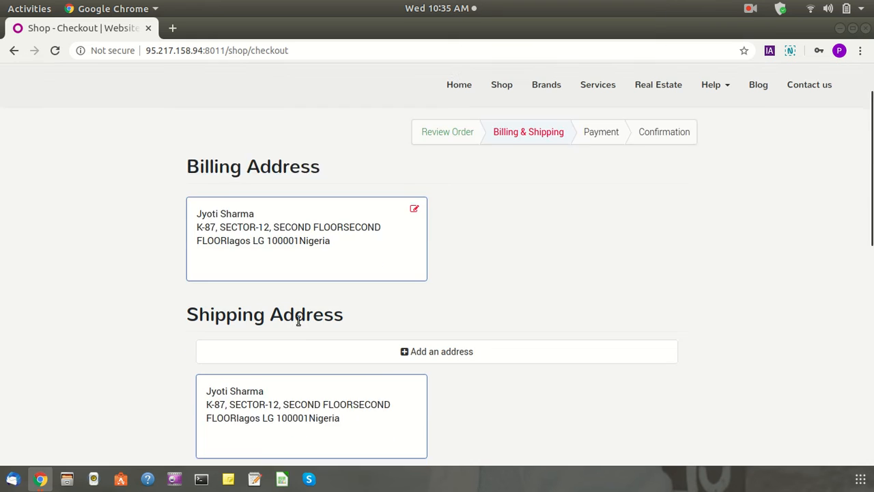
# Confirm the addresses and book the order with Cash on Delivery, totalling ₦6,050.00 including ₦50.00 delivery
pyautogui.click(672, 336)
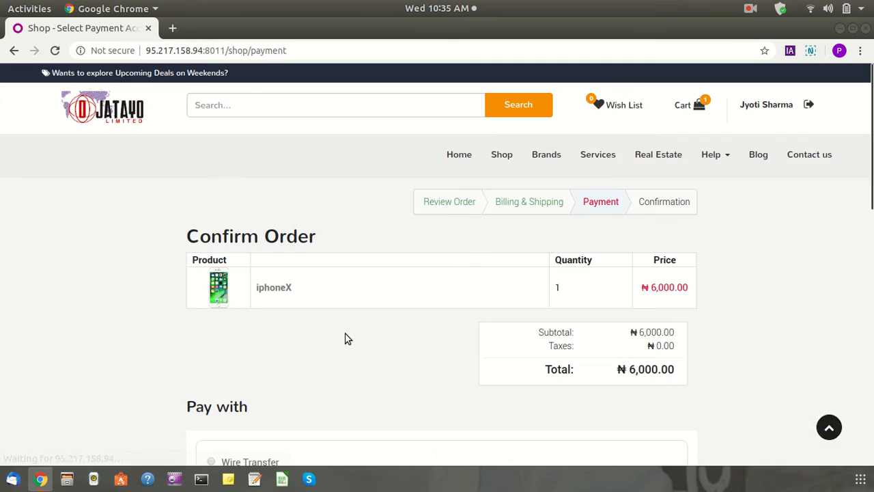
pyautogui.scroll(-5, 376, 353)
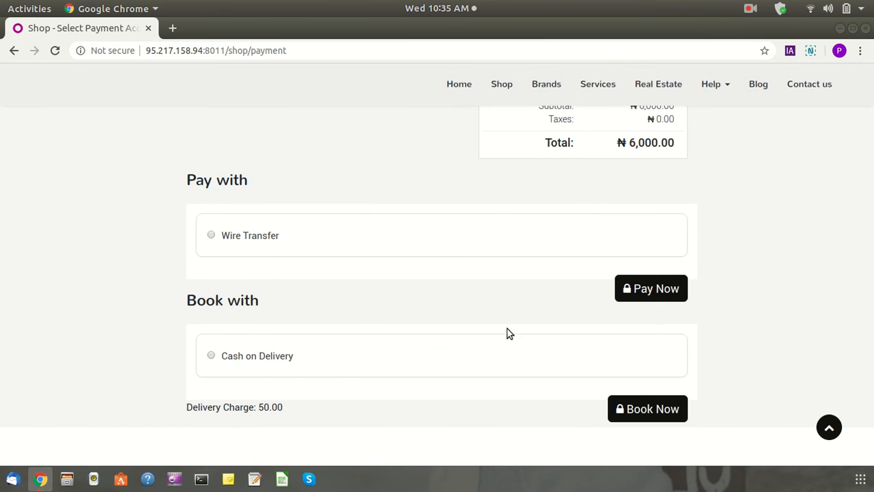
pyautogui.scroll(5, 471, 339)
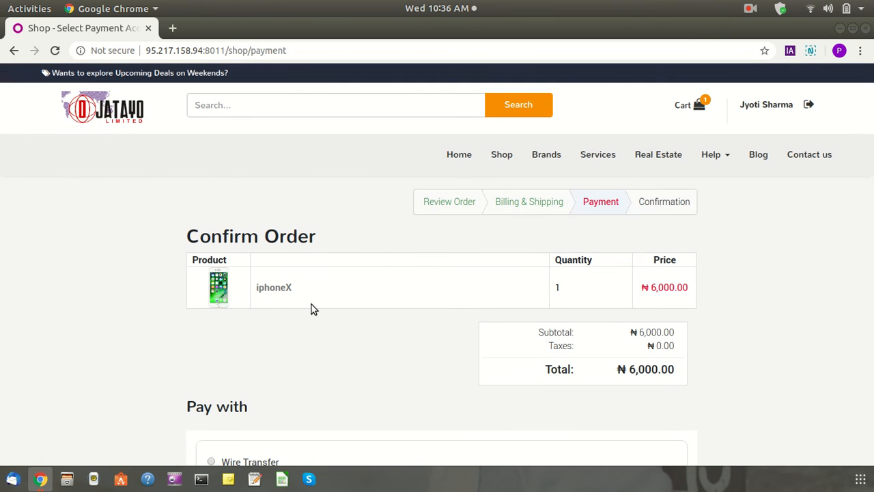
pyautogui.scroll(-5, 270, 309)
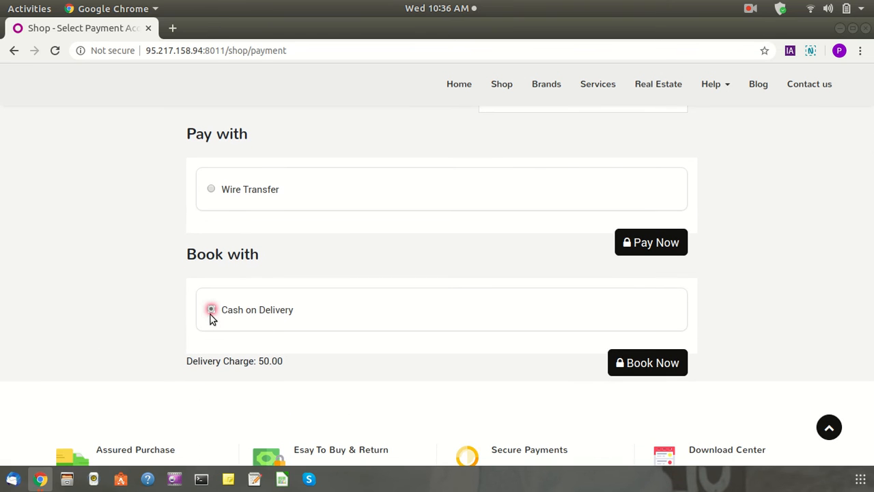
pyautogui.moveTo(193, 361); pyautogui.dragTo(330, 369)
pyautogui.click(354, 367)
pyautogui.scroll(-1, 351, 366)
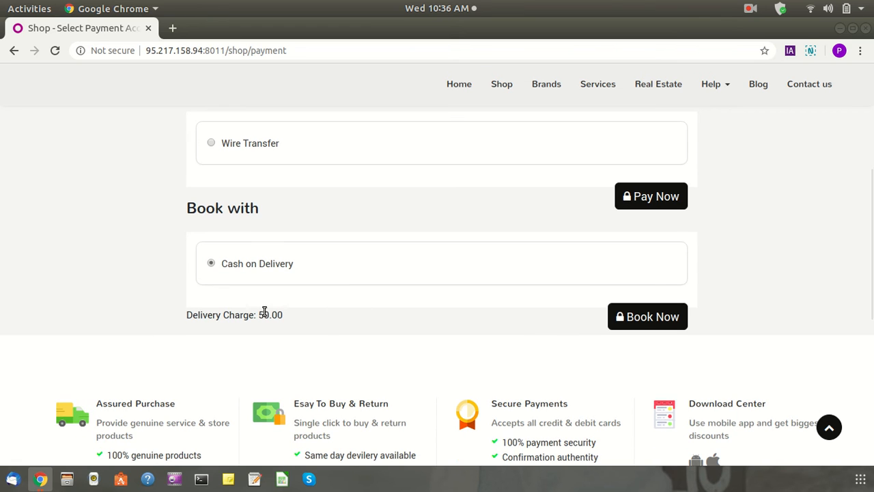
pyautogui.click(621, 321)
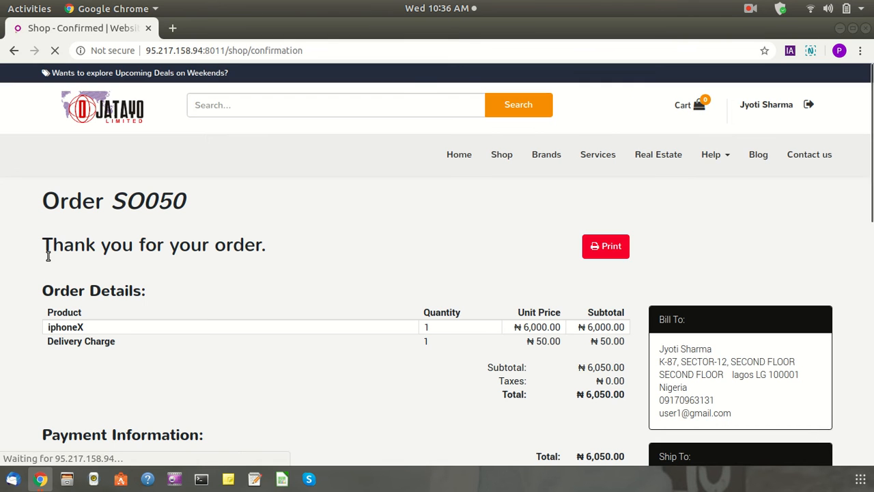
pyautogui.moveTo(67, 215); pyautogui.dragTo(249, 206)
pyautogui.click(301, 206)
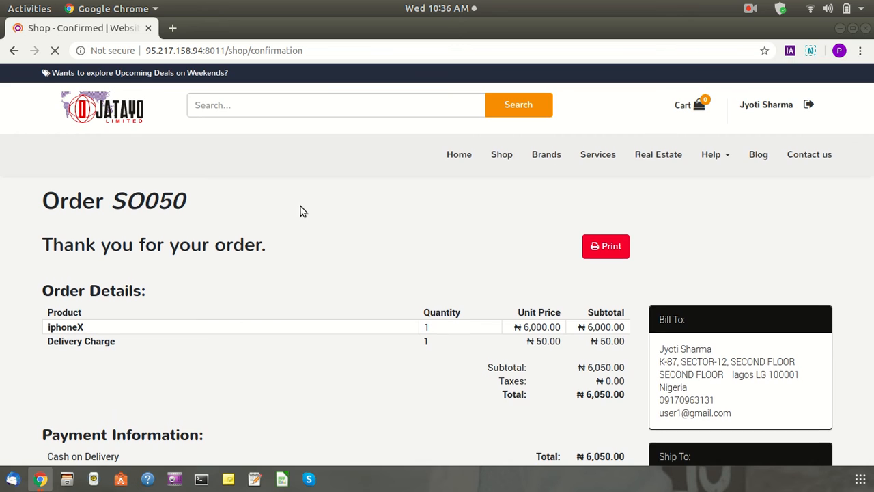
pyautogui.scroll(-4, 511, 214)
pyautogui.moveTo(39, 327); pyautogui.dragTo(581, 325)
pyautogui.click(367, 309)
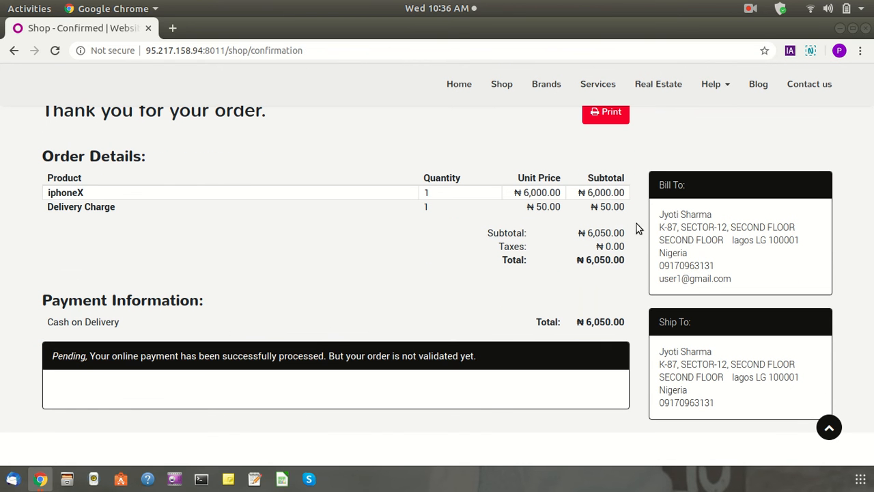
pyautogui.scroll(-3, 625, 357)
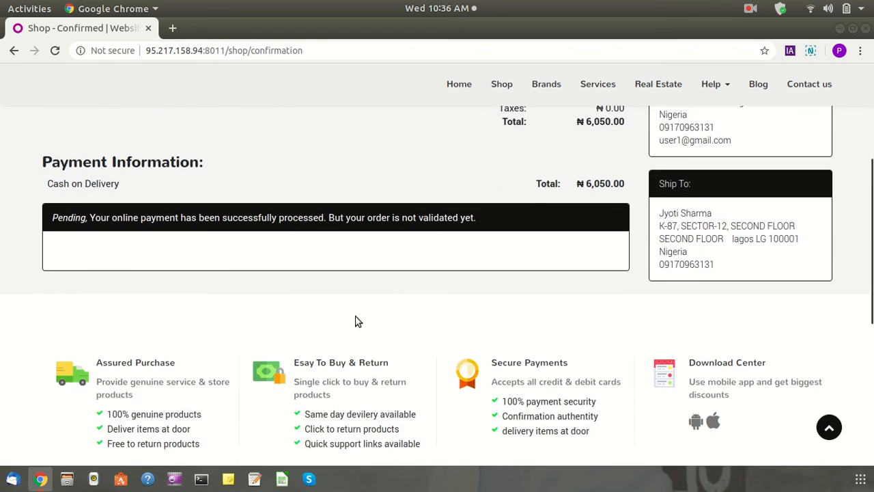
pyautogui.scroll(5, 355, 318)
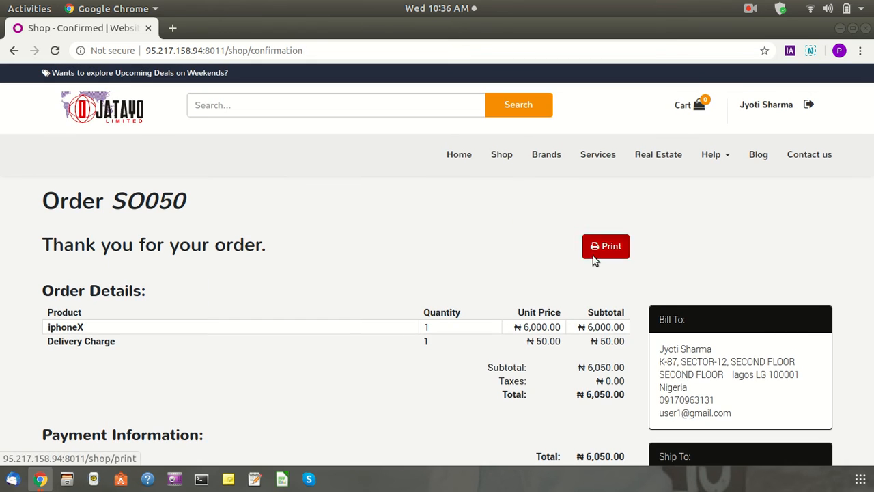
pyautogui.click(592, 254)
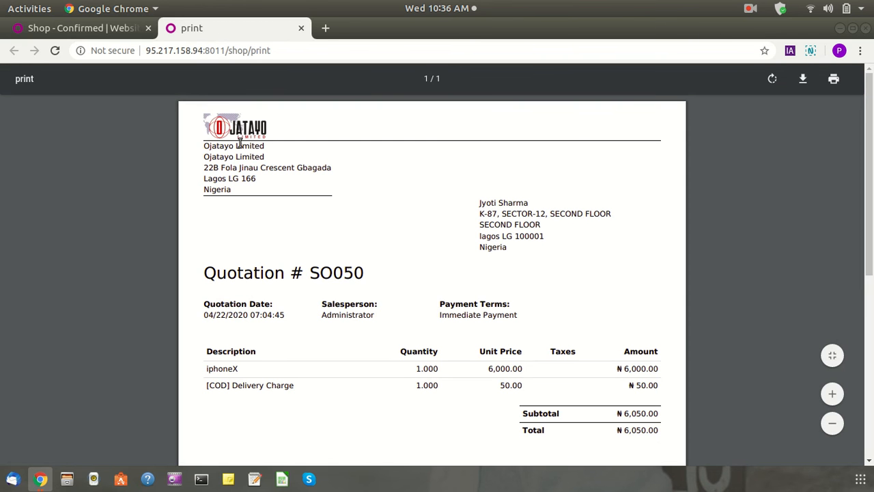
pyautogui.scroll(-3, 380, 283)
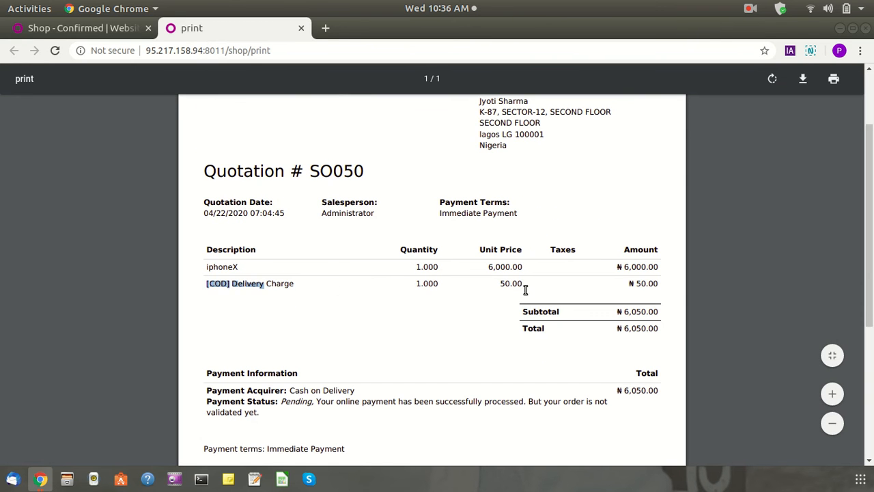
pyautogui.scroll(-4, 396, 350)
pyautogui.scroll(7, 402, 348)
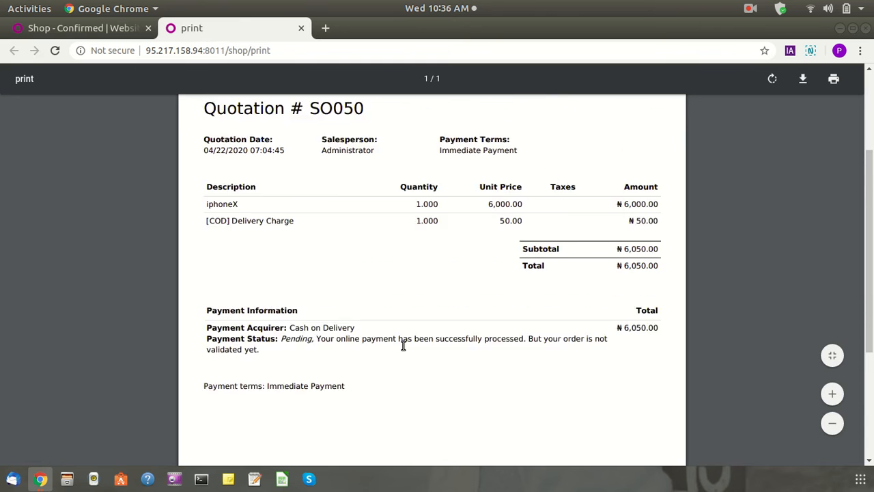
pyautogui.click(301, 28)
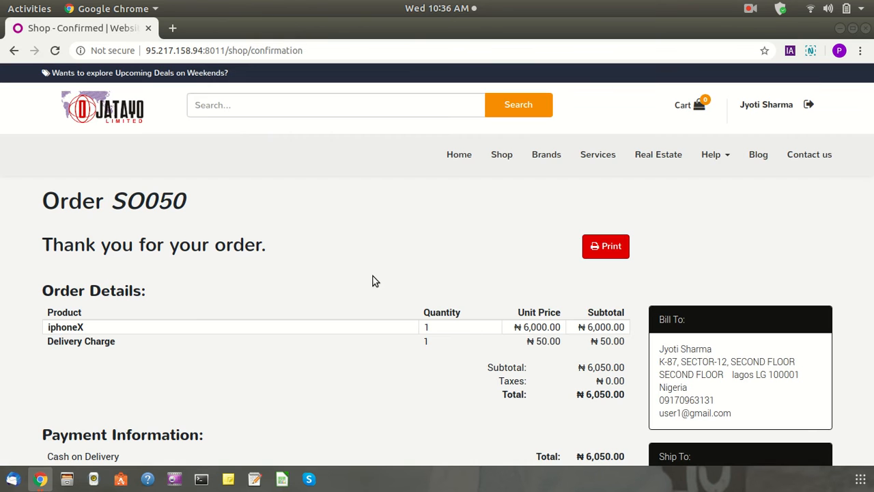
# Sign the customer out of the shop and open the Login page from My Account
pyautogui.scroll(-1, 366, 289)
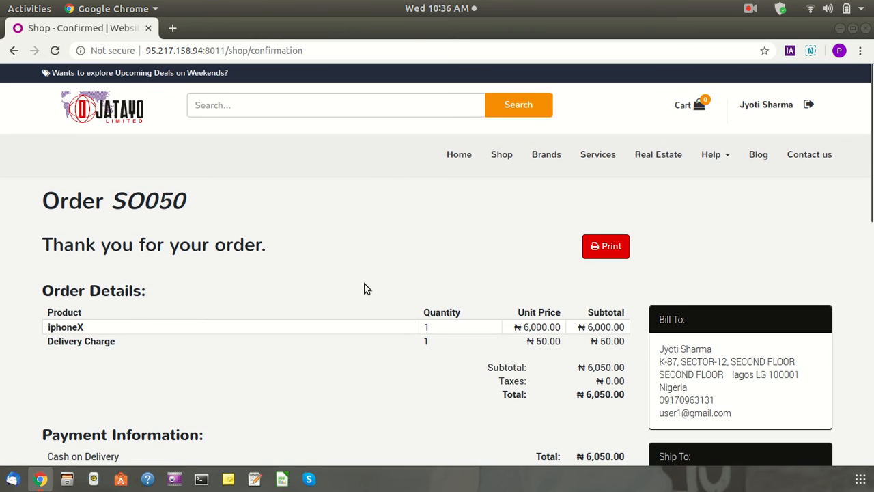
pyautogui.scroll(-5, 363, 287)
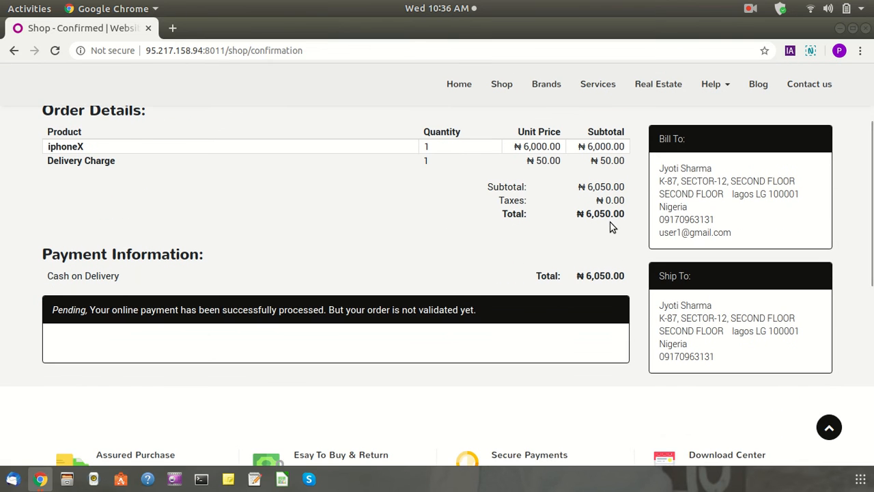
pyautogui.scroll(5, 253, 267)
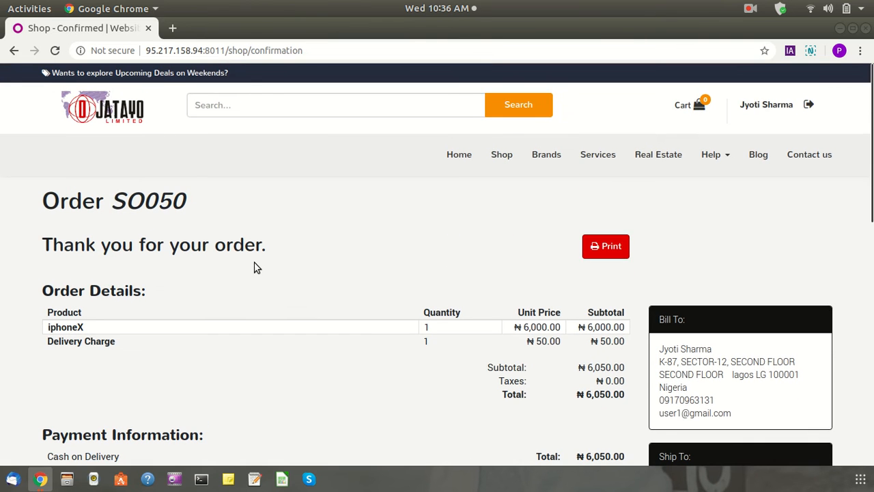
pyautogui.click(810, 107)
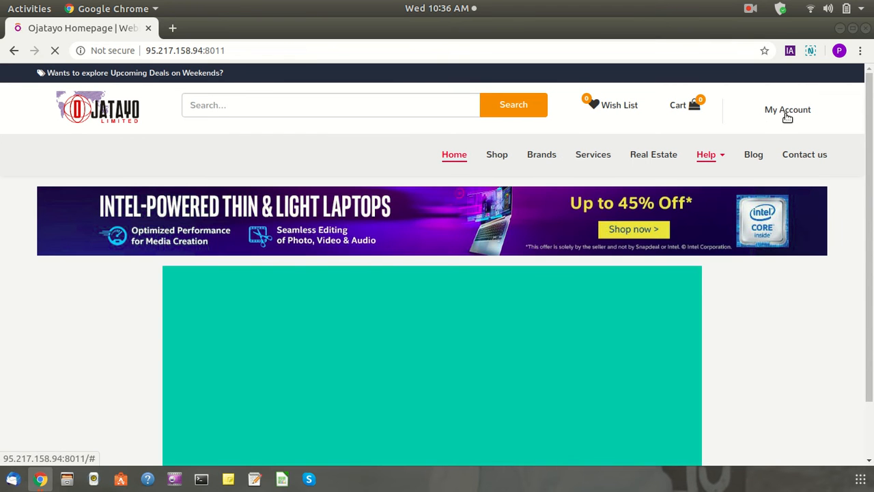
pyautogui.click(788, 113)
pyautogui.click(778, 141)
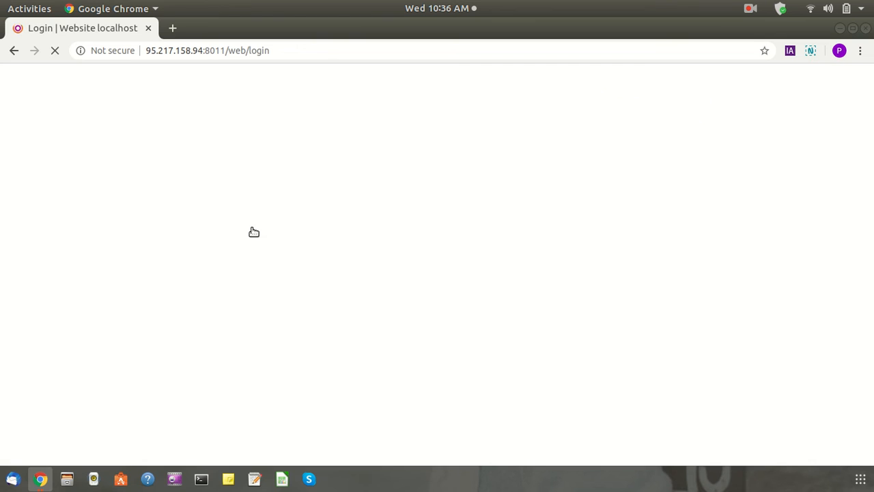
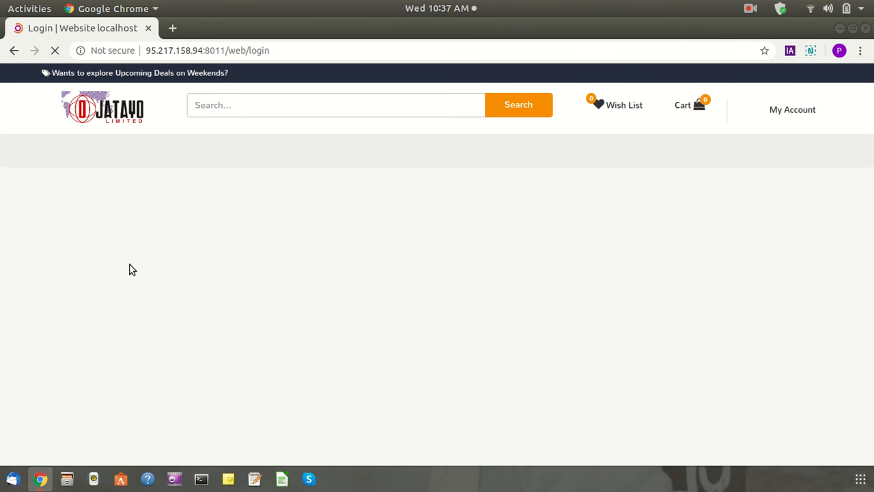
# Log in as administrator and open the Website dashboard showing 2 orders and ₦159.07 sold
pyautogui.click(773, 120)
pyautogui.click(772, 138)
pyautogui.click(380, 247)
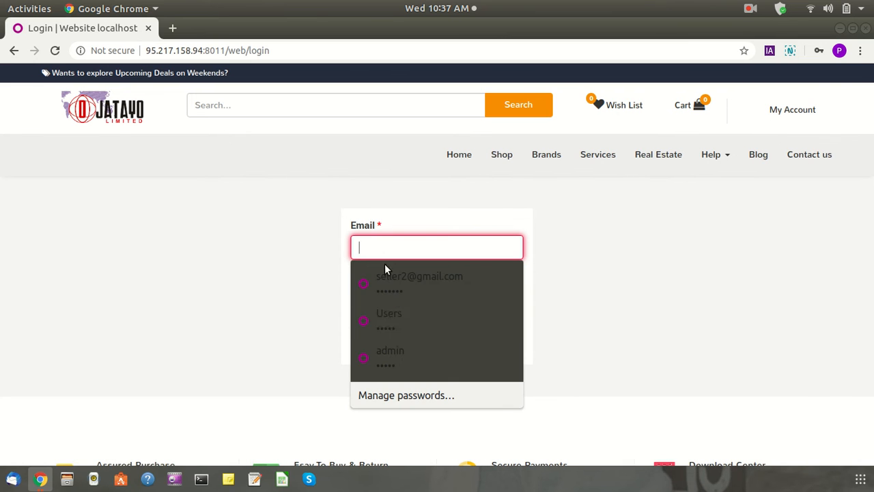
pyautogui.click(400, 361)
pyautogui.click(371, 344)
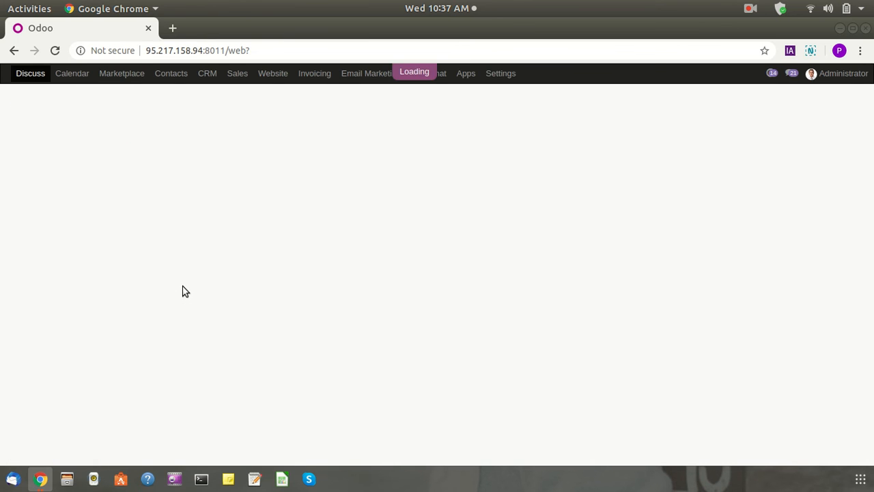
pyautogui.click(121, 73)
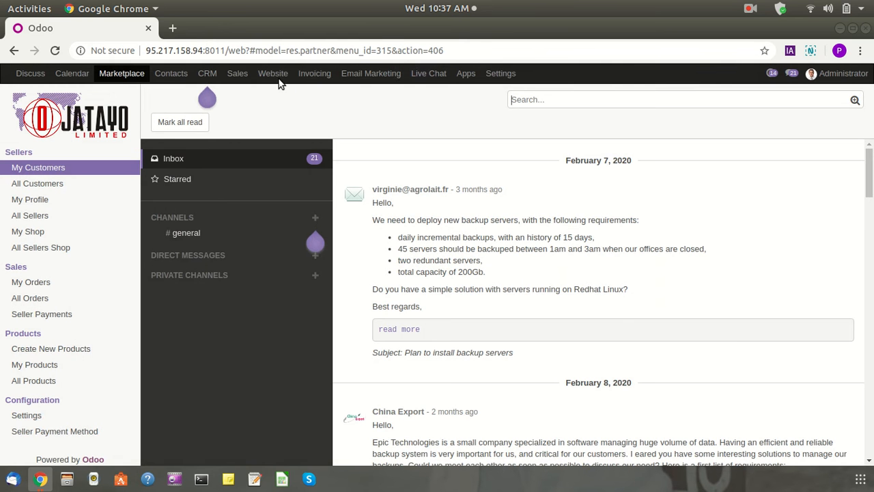
pyautogui.click(277, 76)
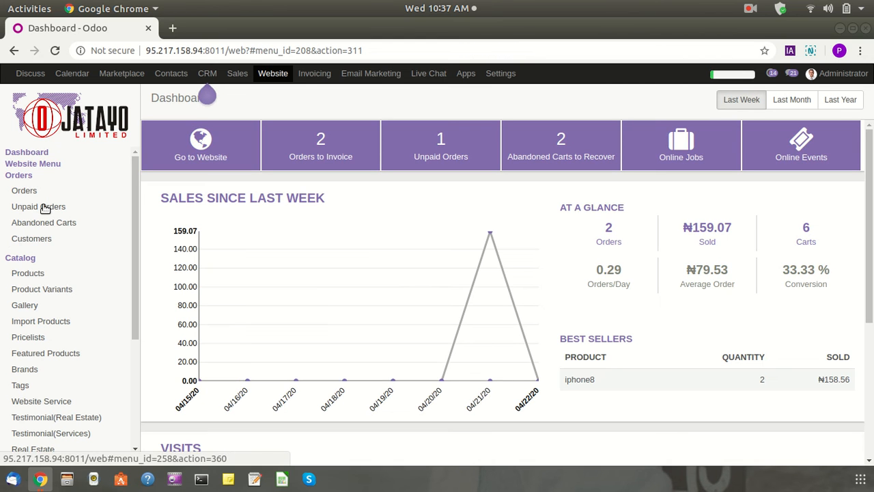
# Open unpaid order SO050 and review its iphoneX and [COD] Delivery Charge lines totalling ₦6,050.00
pyautogui.click(50, 209)
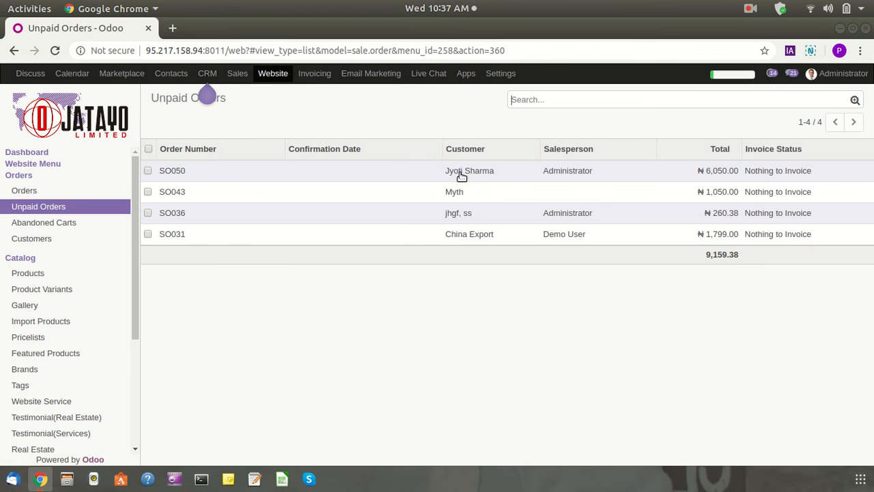
pyautogui.click(718, 172)
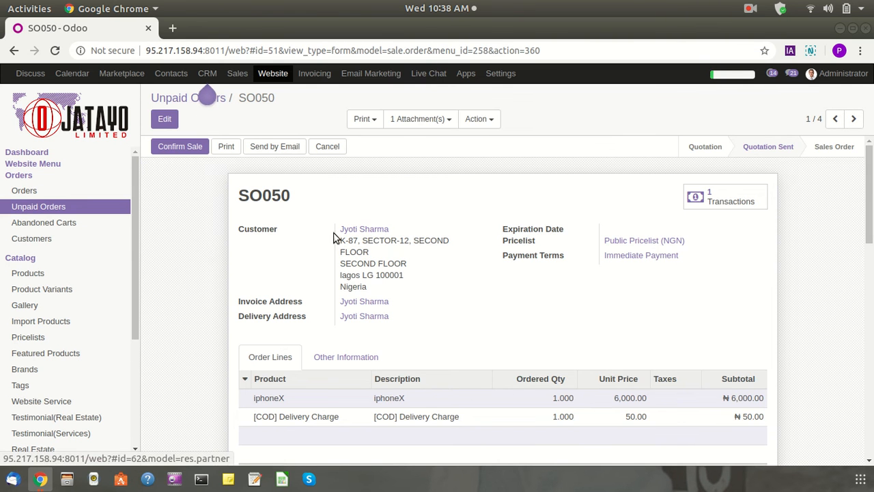
pyautogui.scroll(-2, 445, 335)
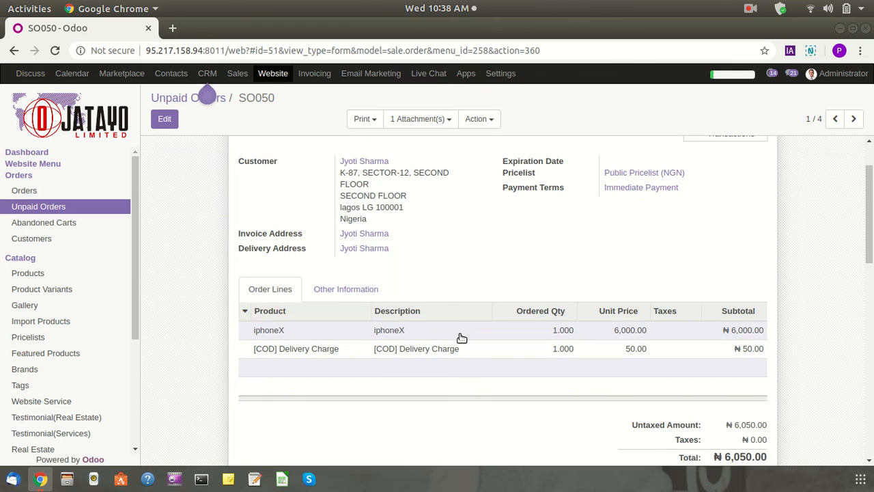
pyautogui.scroll(-3, 492, 365)
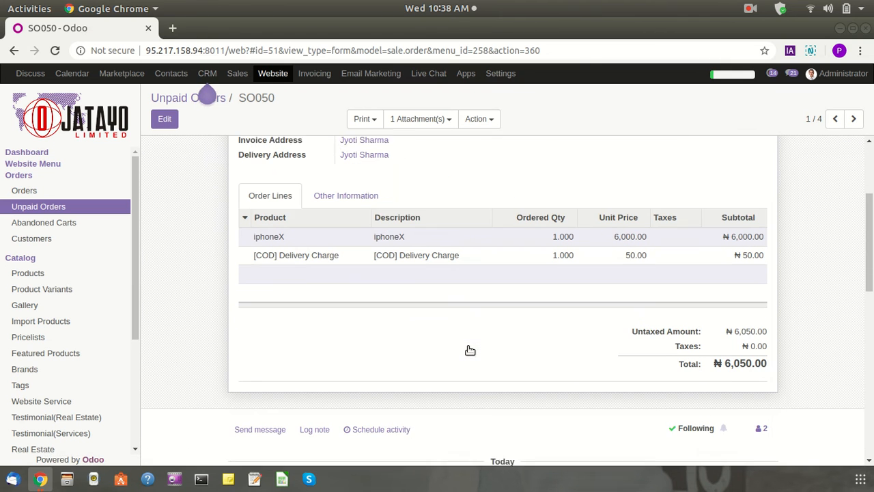
pyautogui.scroll(5, 482, 388)
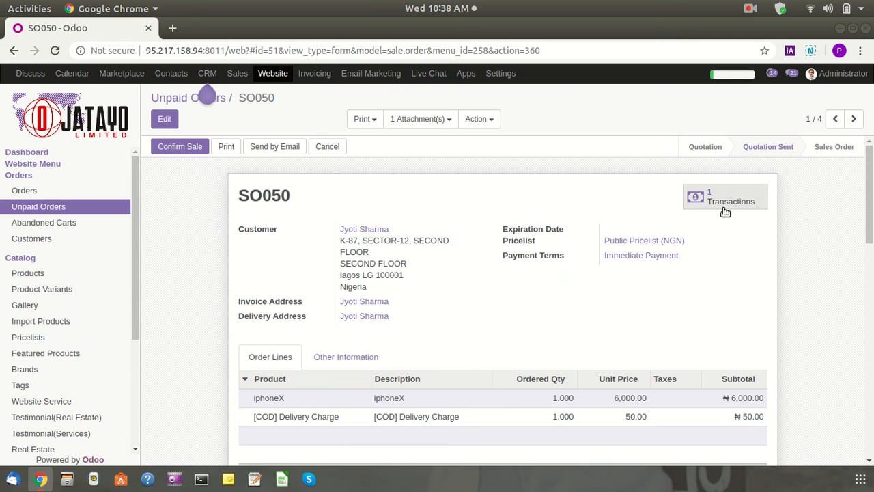
# Confirm SO050 as a sales order and open its payment transaction
pyautogui.click(176, 150)
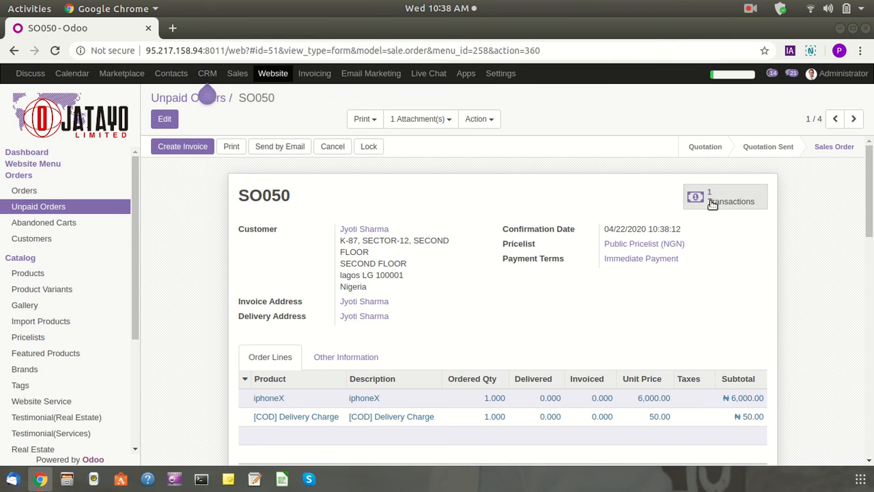
pyautogui.click(712, 204)
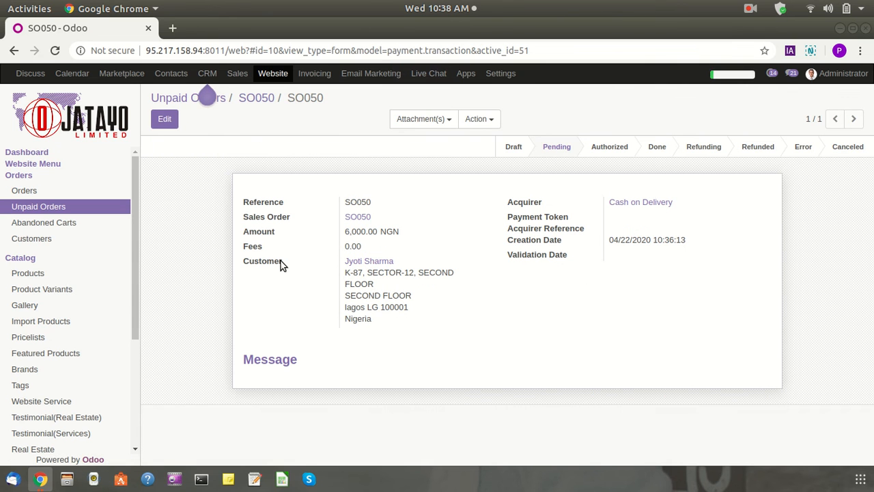
# Review the 6,000.00 NGN cash-on-delivery transaction, set it to Done, and return to SO050
pyautogui.moveTo(274, 203); pyautogui.dragTo(386, 202)
pyautogui.click(400, 234)
pyautogui.moveTo(347, 245); pyautogui.dragTo(369, 285)
pyautogui.click(358, 347)
pyautogui.moveTo(514, 202); pyautogui.dragTo(546, 256)
pyautogui.click(563, 278)
pyautogui.click(660, 151)
pyautogui.click(265, 99)
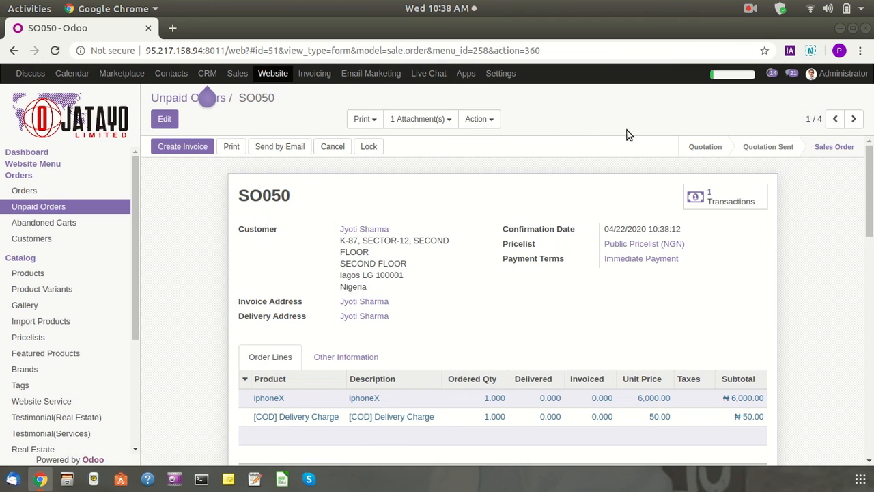
# Log out of the administrator account and fill in the seller's saved login
pyautogui.click(834, 76)
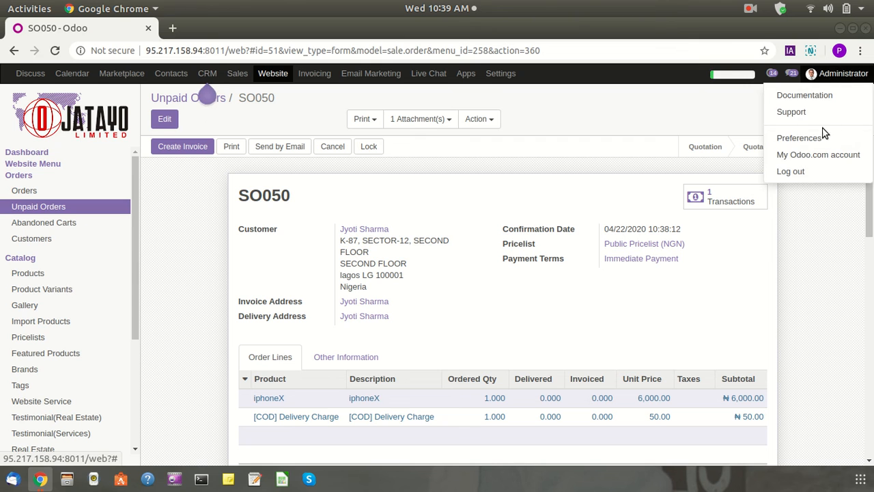
pyautogui.click(804, 176)
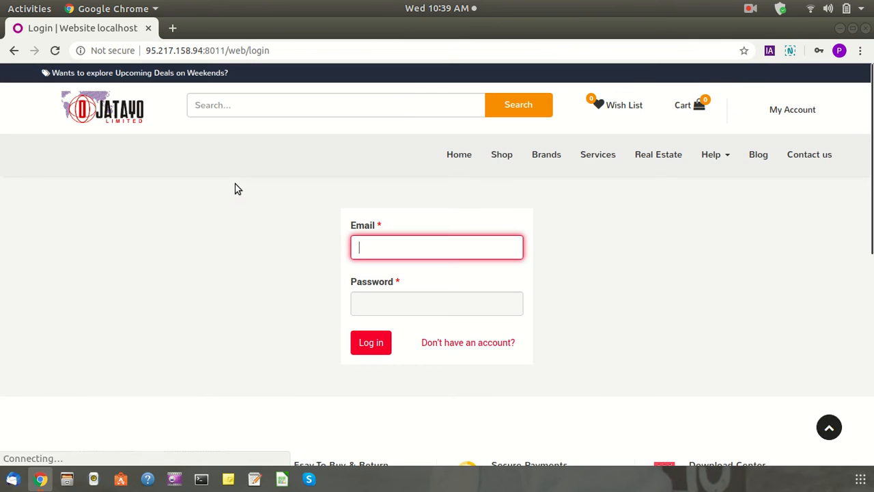
pyautogui.click(387, 246)
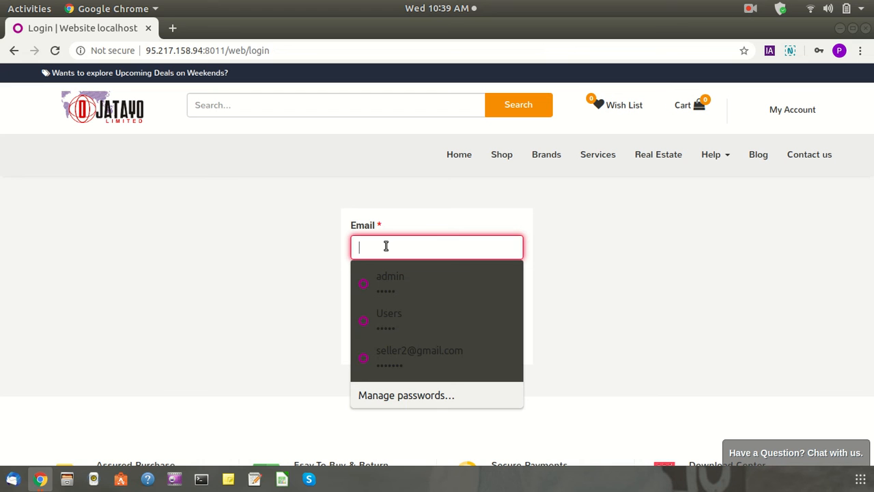
pyautogui.click(420, 351)
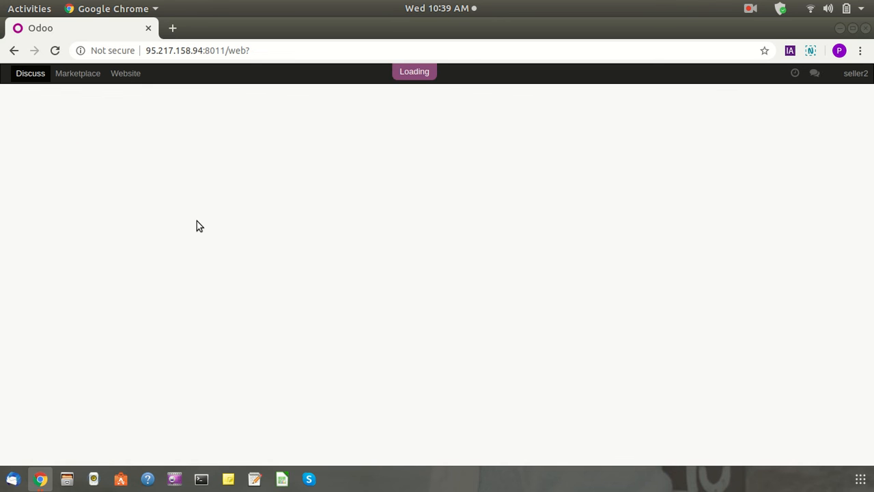
# In the seller's My Orders, open the 22 Apr 2020 SO050 iphoneX line priced 6,000.00
pyautogui.click(92, 77)
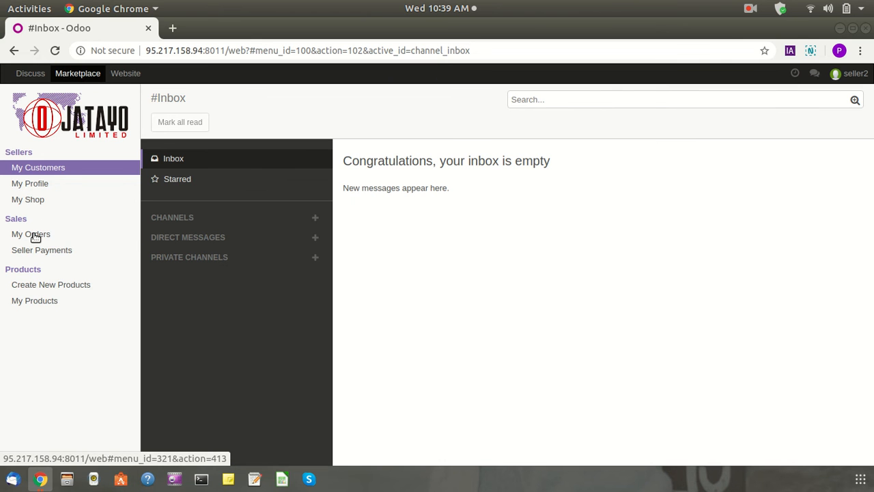
pyautogui.click(33, 234)
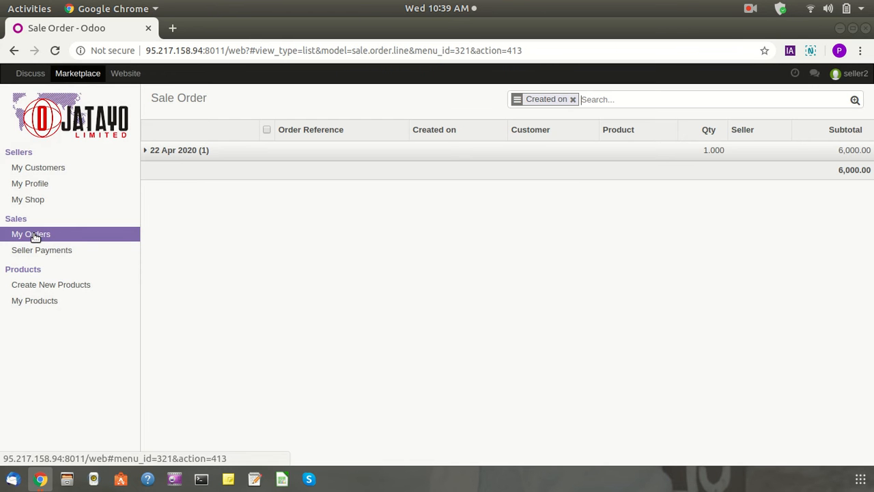
pyautogui.click(461, 8)
pyautogui.click(401, 339)
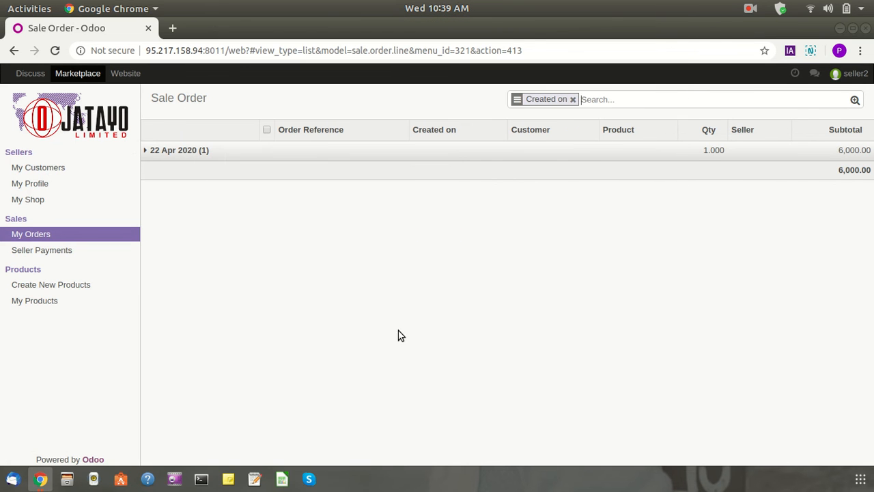
pyautogui.click(185, 157)
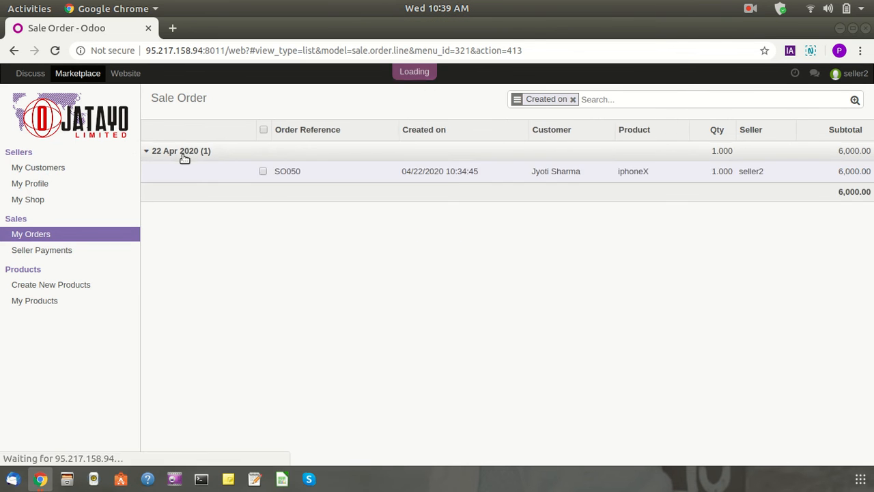
pyautogui.click(516, 175)
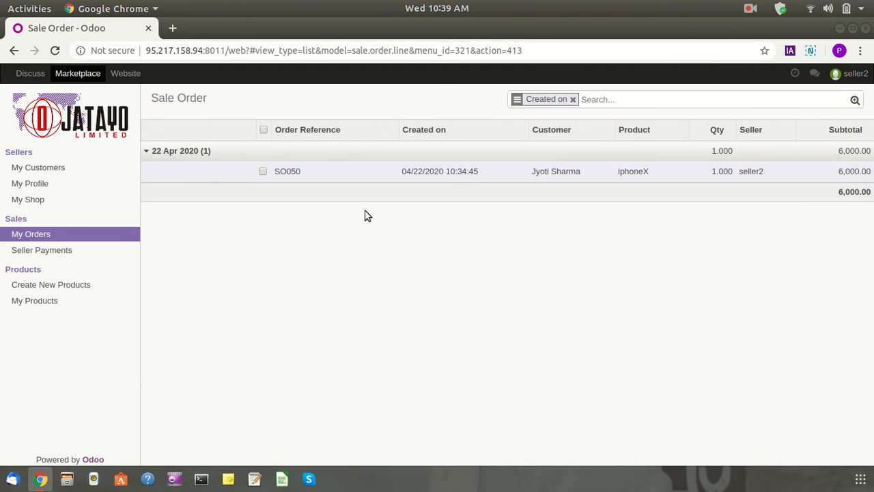
pyautogui.moveTo(612, 173); pyautogui.dragTo(683, 176)
pyautogui.moveTo(593, 252); pyautogui.dragTo(687, 251)
pyautogui.click(686, 254)
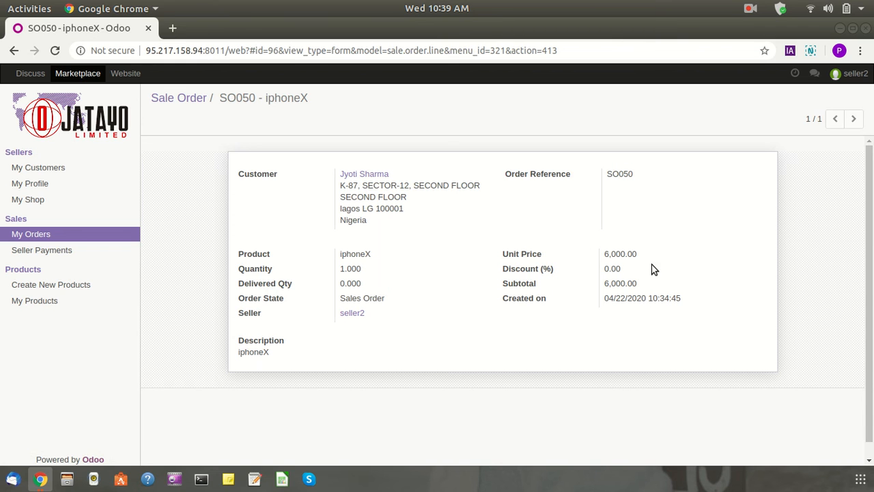
pyautogui.moveTo(514, 274); pyautogui.dragTo(702, 276)
pyautogui.click(702, 276)
pyautogui.moveTo(472, 289); pyautogui.dragTo(712, 291)
pyautogui.click(710, 292)
pyautogui.moveTo(339, 283); pyautogui.dragTo(432, 281)
pyautogui.click(435, 279)
pyautogui.moveTo(346, 268); pyautogui.dragTo(442, 278)
pyautogui.click(459, 307)
pyautogui.moveTo(338, 284); pyautogui.dragTo(461, 288)
pyautogui.click(462, 288)
pyautogui.click(189, 97)
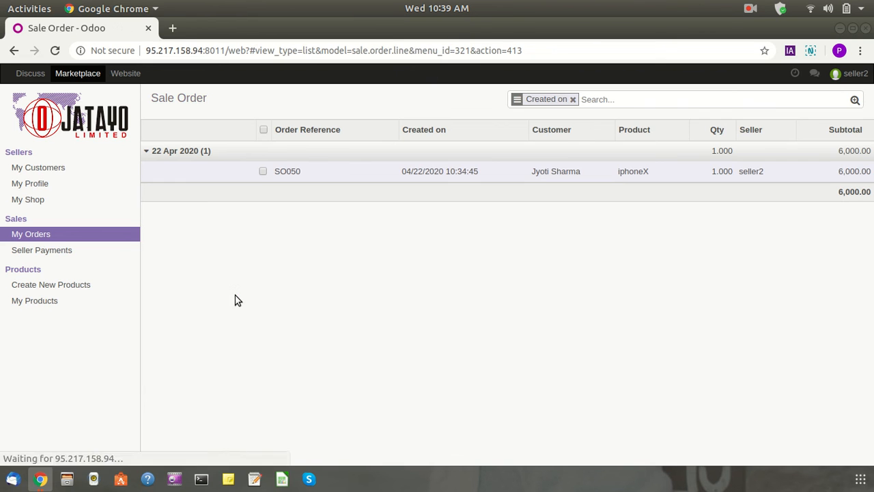
pyautogui.click(373, 181)
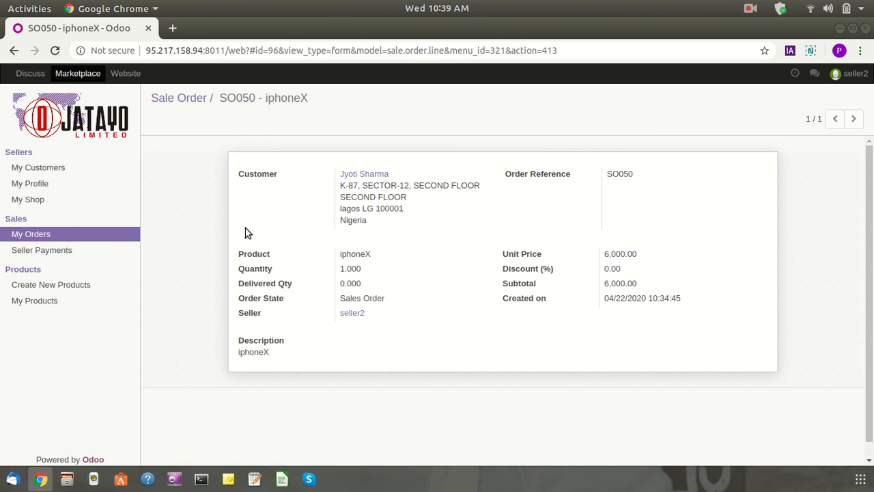
pyautogui.click(171, 100)
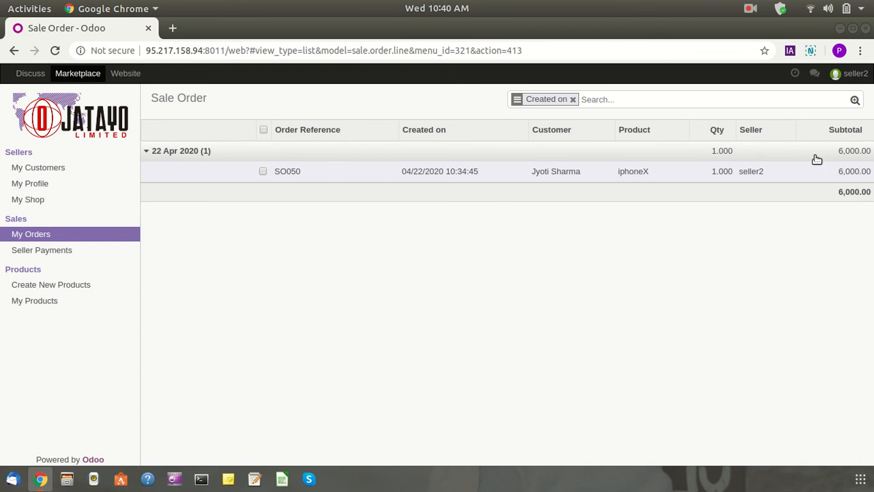
pyautogui.click(802, 174)
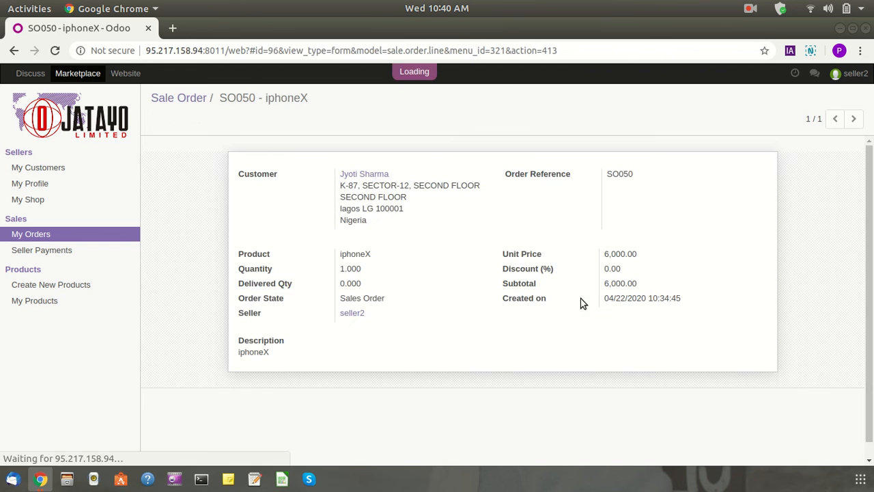
pyautogui.moveTo(604, 253); pyautogui.dragTo(652, 256)
pyautogui.click(654, 251)
pyautogui.click(644, 255)
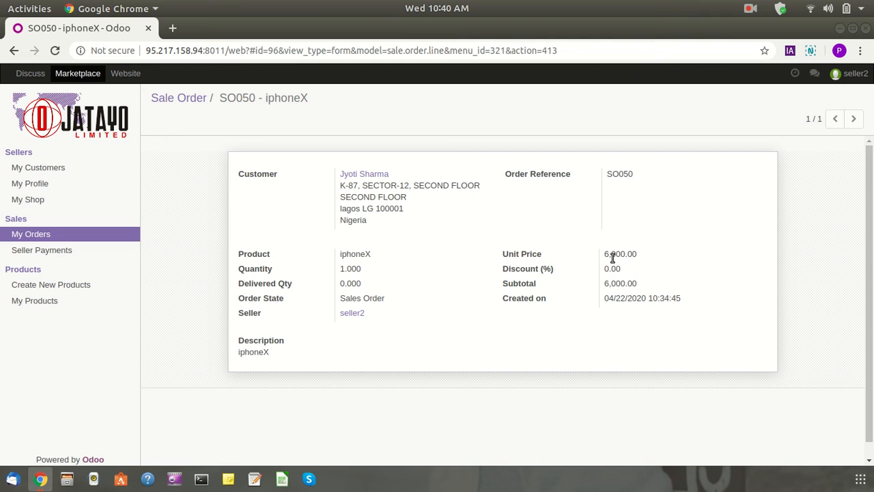
pyautogui.moveTo(605, 254); pyautogui.dragTo(655, 258)
pyautogui.click(592, 260)
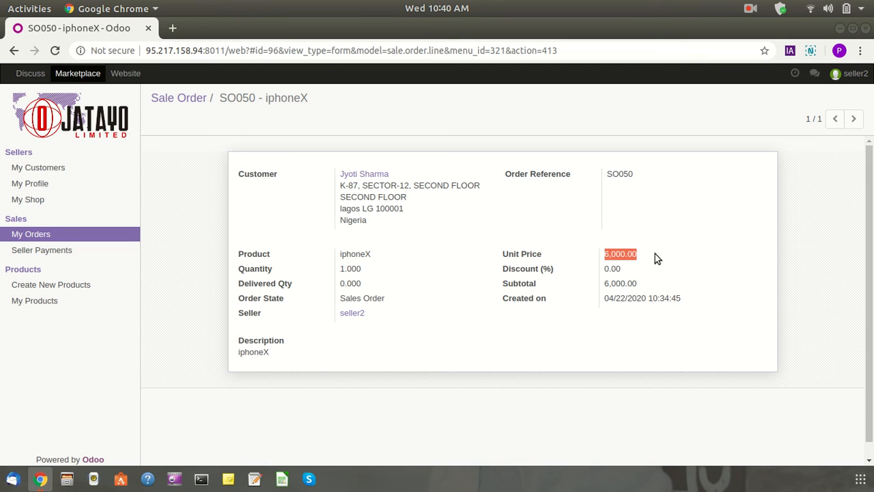
pyautogui.click(655, 254)
pyautogui.moveTo(605, 259); pyautogui.dragTo(652, 255)
pyautogui.click(653, 255)
pyautogui.moveTo(601, 253); pyautogui.dragTo(653, 265)
pyautogui.click(651, 253)
pyautogui.click(649, 251)
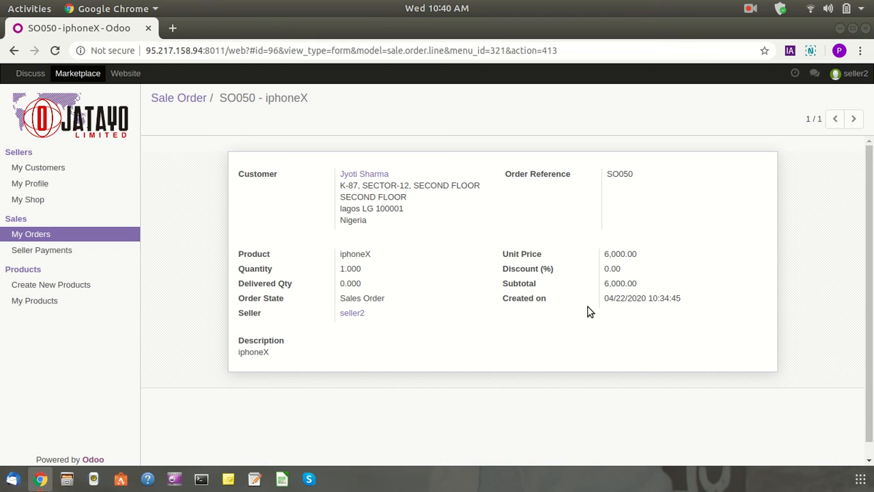
pyautogui.doubleClick(615, 253)
pyautogui.moveTo(546, 255); pyautogui.dragTo(674, 254)
pyautogui.click(495, 254)
pyautogui.click(673, 254)
pyautogui.doubleClick(634, 254)
pyautogui.click(506, 272)
pyautogui.moveTo(239, 276); pyautogui.dragTo(390, 283)
pyautogui.click(391, 282)
pyautogui.moveTo(237, 290); pyautogui.dragTo(411, 289)
pyautogui.click(411, 290)
pyautogui.moveTo(356, 298); pyautogui.dragTo(221, 291)
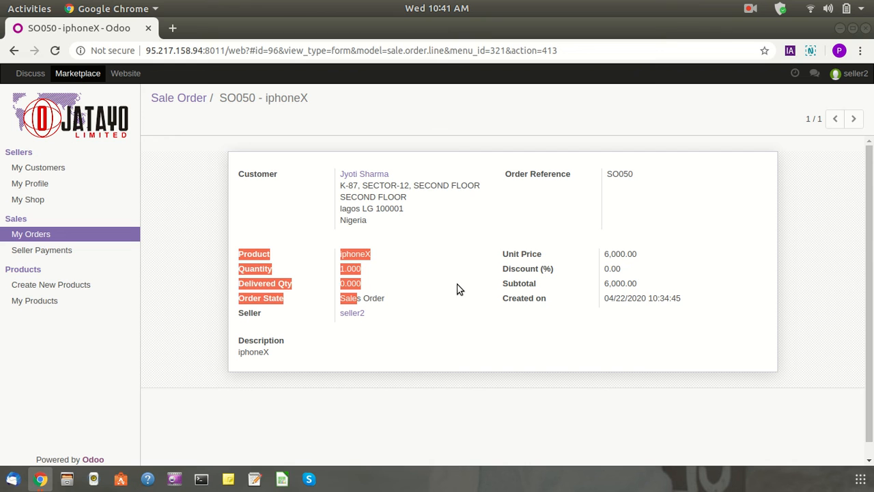
pyautogui.click(271, 306)
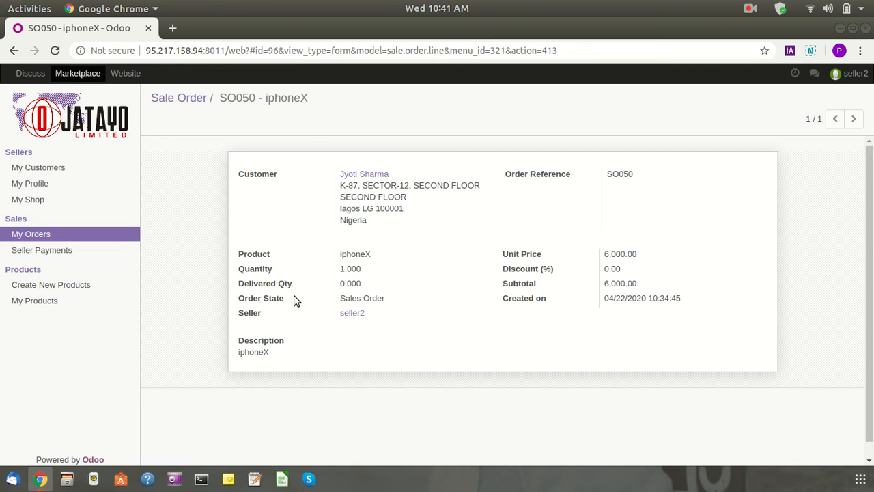
pyautogui.moveTo(239, 285); pyautogui.dragTo(413, 281)
pyautogui.click(408, 280)
pyautogui.moveTo(240, 284); pyautogui.dragTo(394, 285)
pyautogui.click(394, 286)
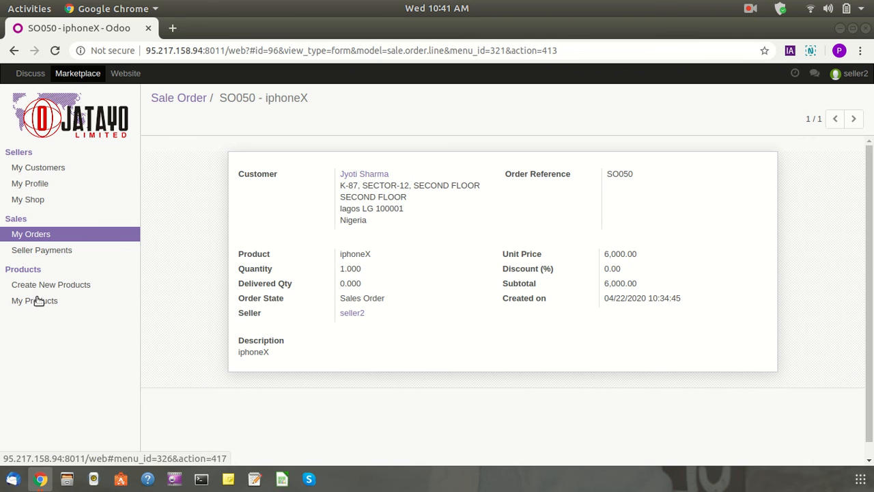
# Open the seller's My Customers list, reload it and dismiss the client error
pyautogui.click(39, 169)
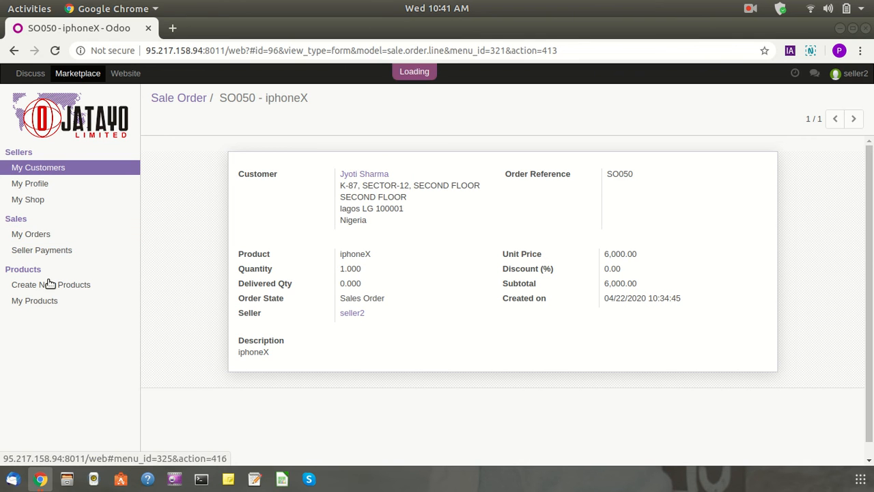
pyautogui.click(71, 173)
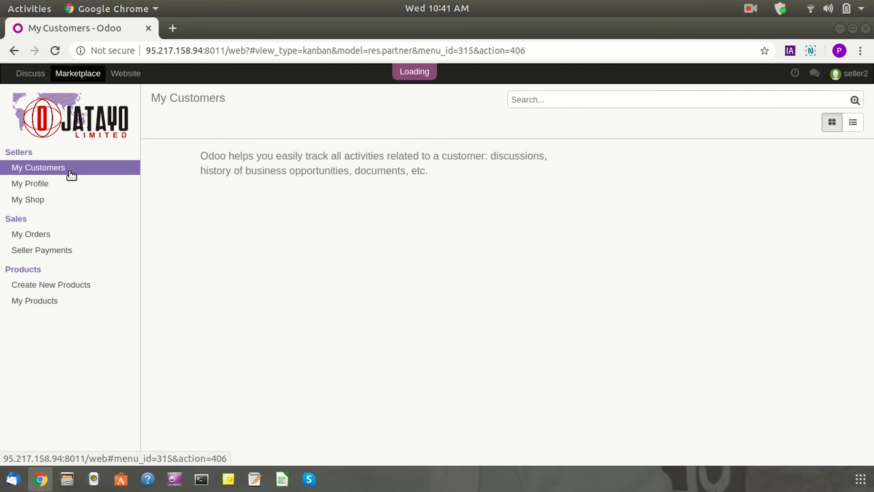
pyautogui.click(54, 51)
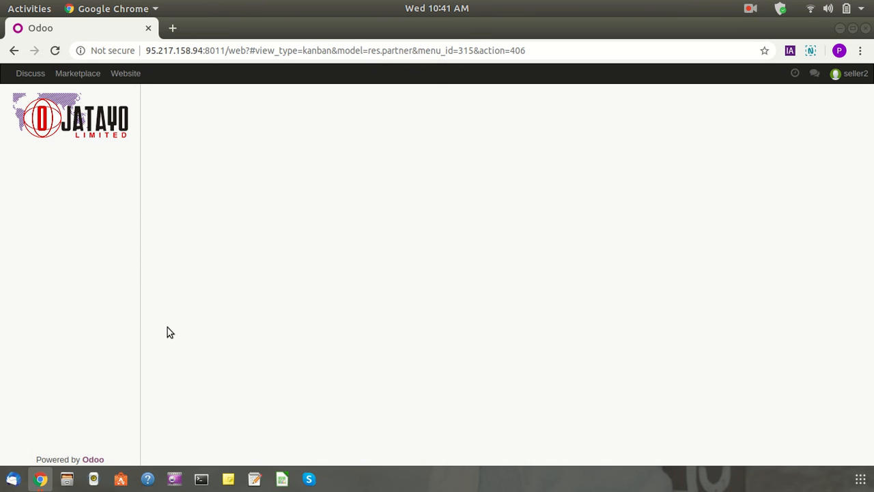
pyautogui.click(86, 75)
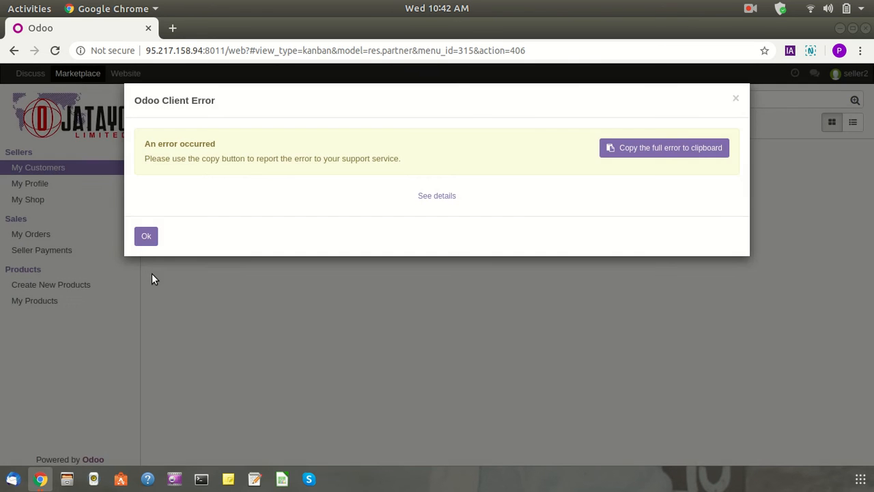
pyautogui.click(145, 239)
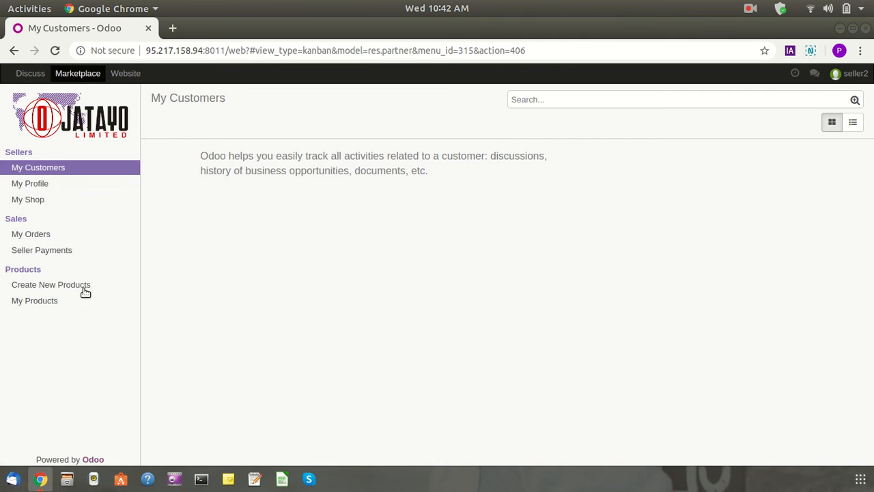
# Check the seller's My Profile and My Shop pages, return to My Customers, then log out
pyautogui.click(50, 190)
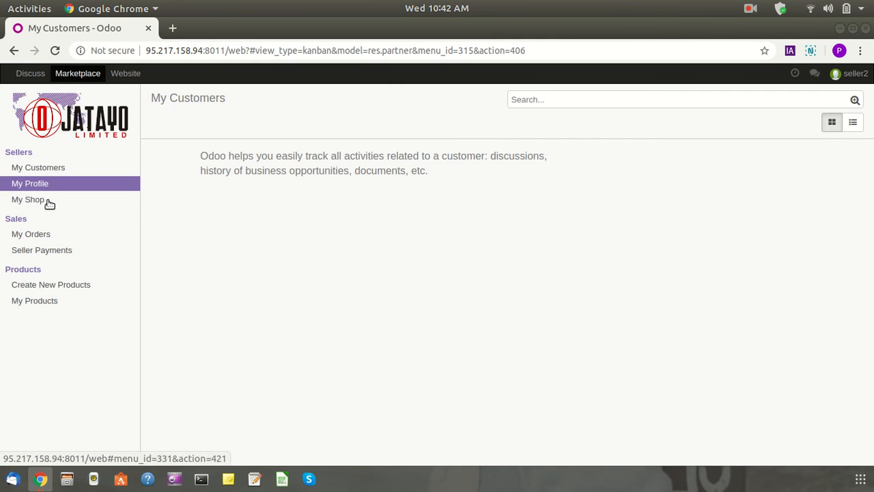
pyautogui.click(49, 203)
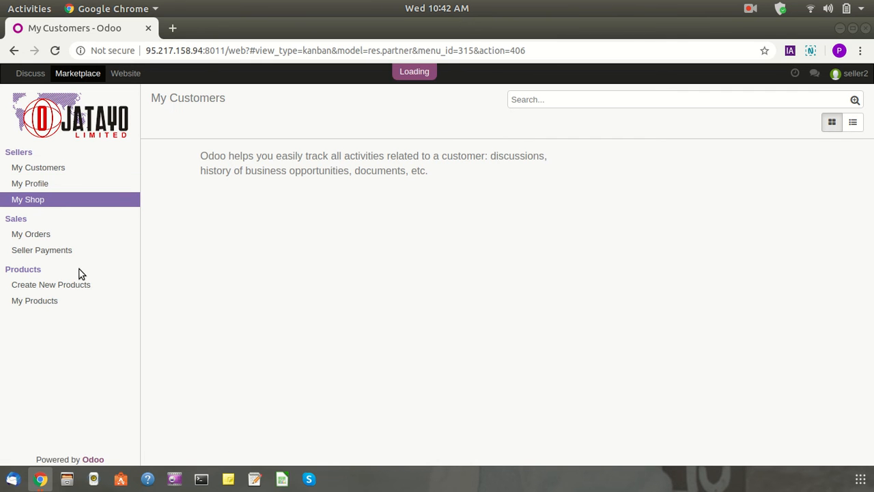
pyautogui.click(71, 169)
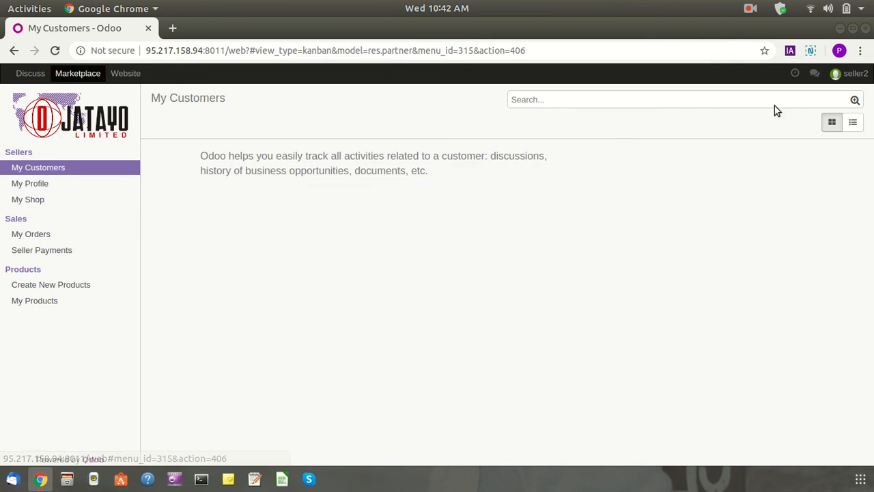
pyautogui.click(855, 74)
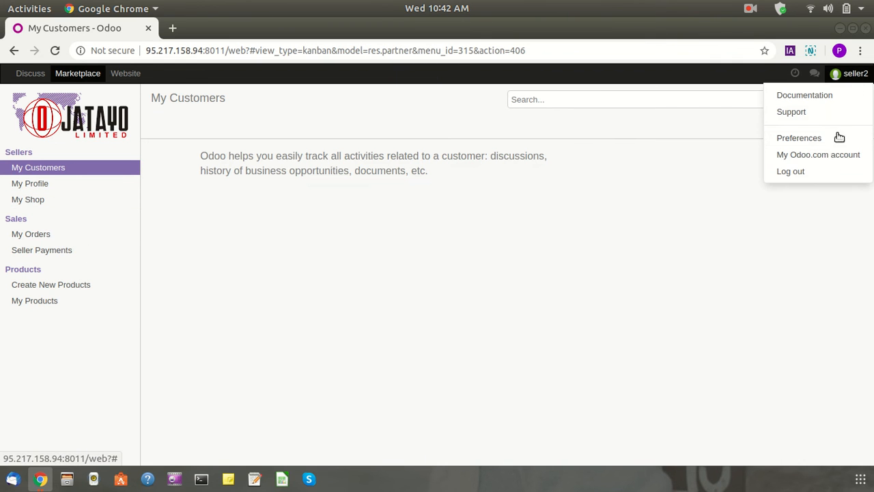
pyautogui.click(800, 172)
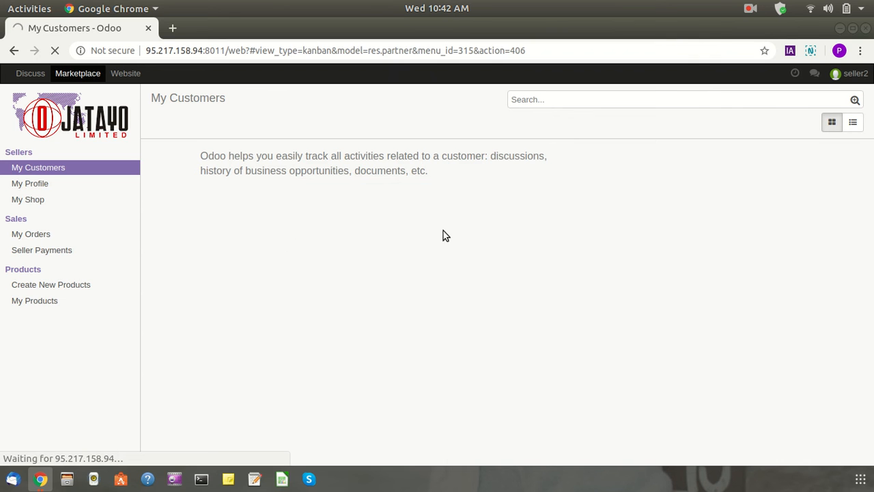
# Sign back in with the administrator's saved login
pyautogui.click(419, 242)
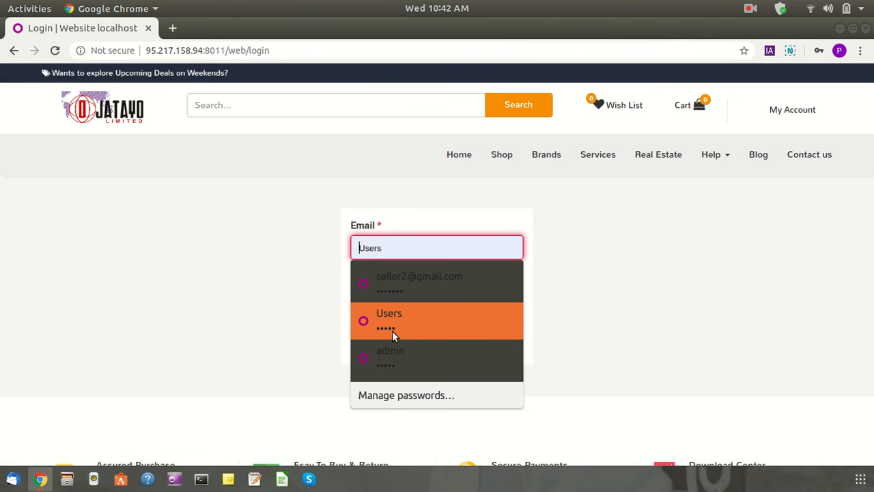
pyautogui.click(399, 353)
pyautogui.click(362, 350)
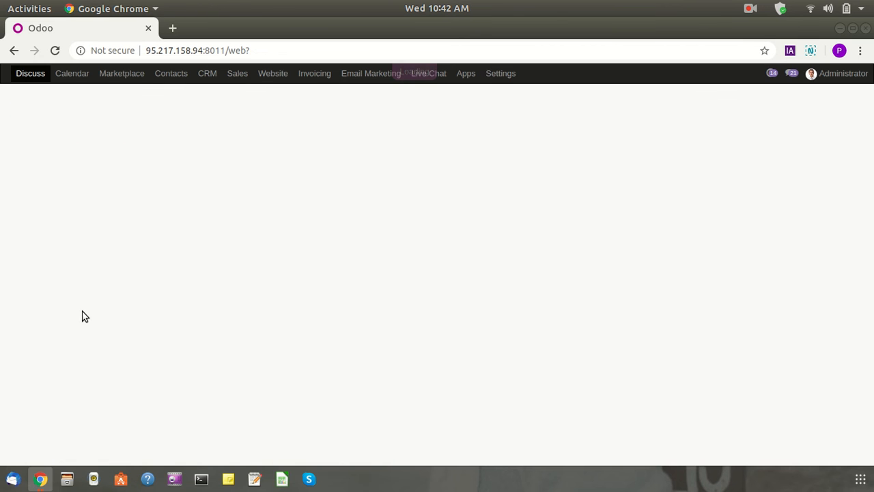
# From the Website orders list, open SO050 and start creating its invoice
pyautogui.click(267, 75)
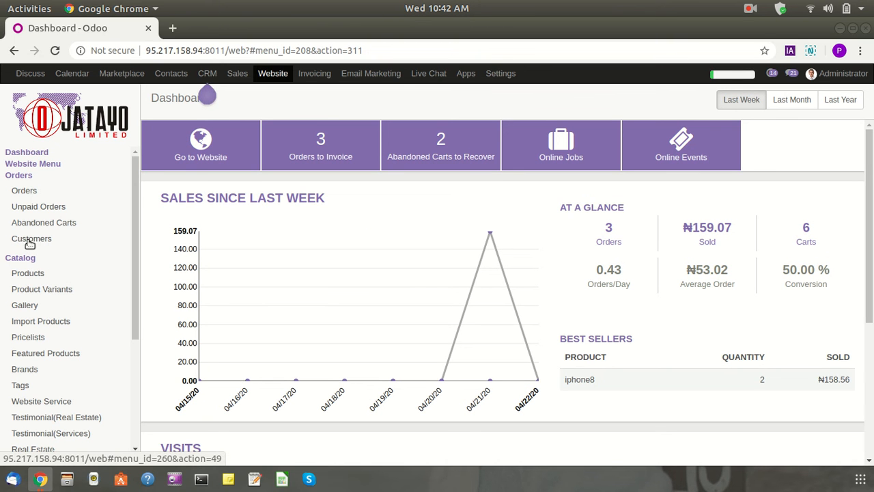
pyautogui.click(53, 208)
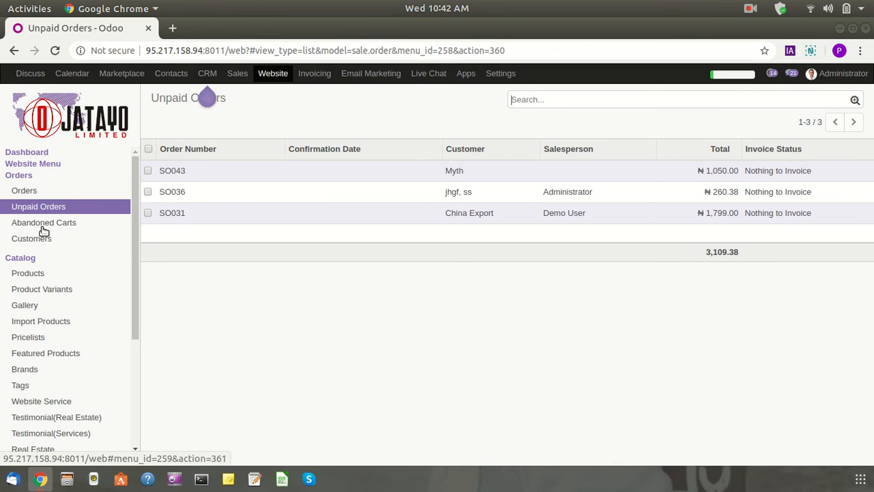
pyautogui.click(53, 193)
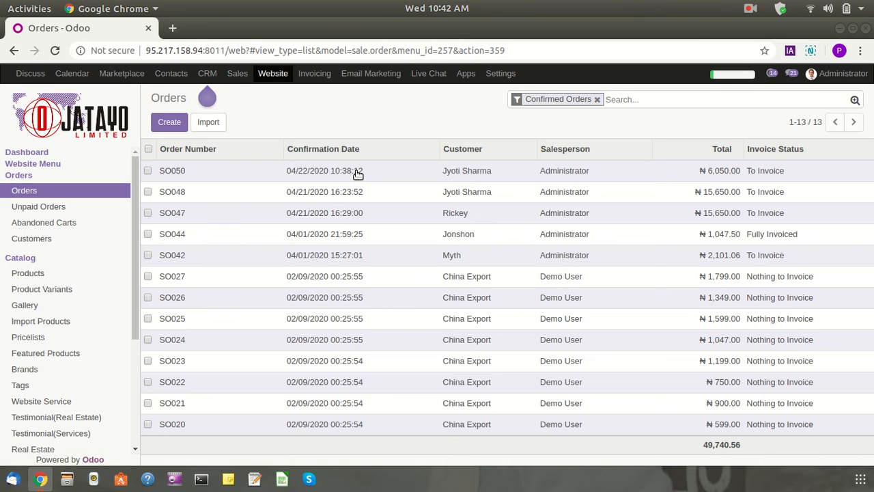
pyautogui.click(358, 175)
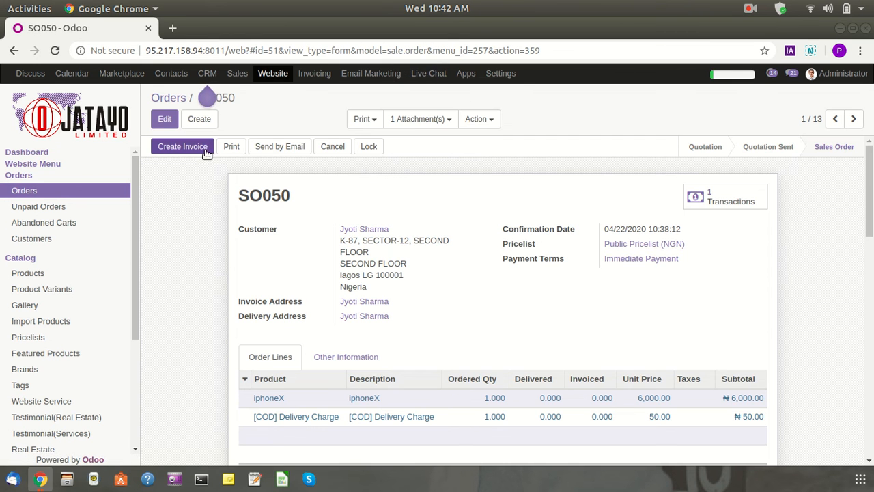
pyautogui.click(204, 151)
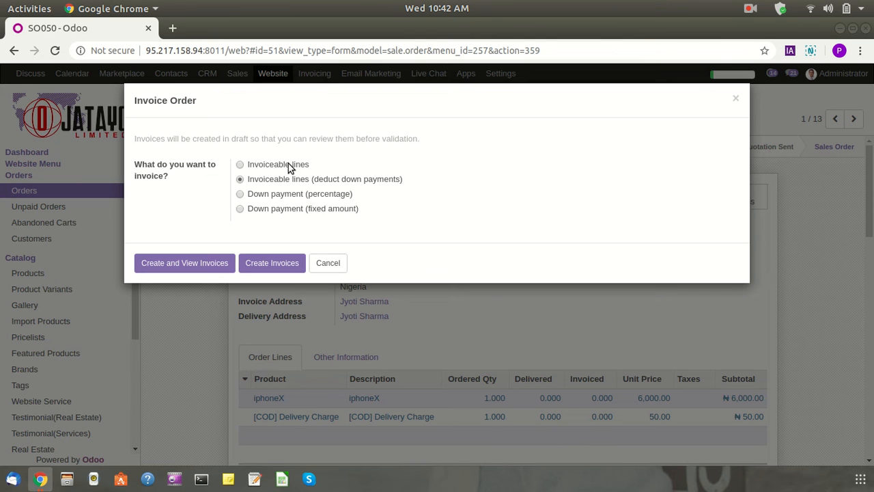
# Invoice SO050's invoiceable lines, validate INV/2020/0001, and open its printed PDF
pyautogui.click(295, 165)
pyautogui.click(185, 263)
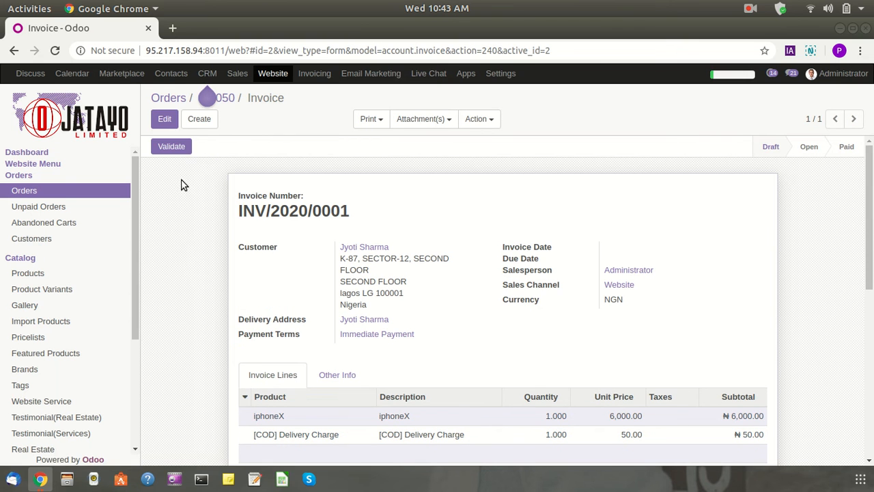
pyautogui.click(186, 146)
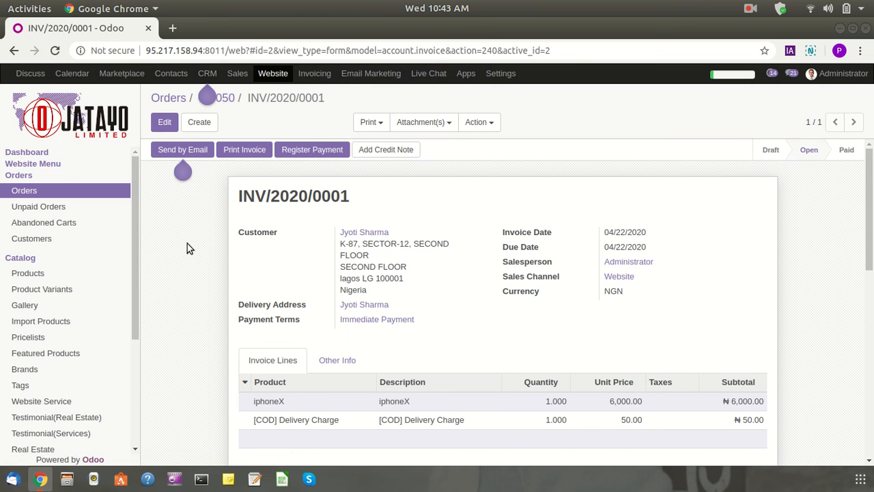
pyautogui.click(250, 150)
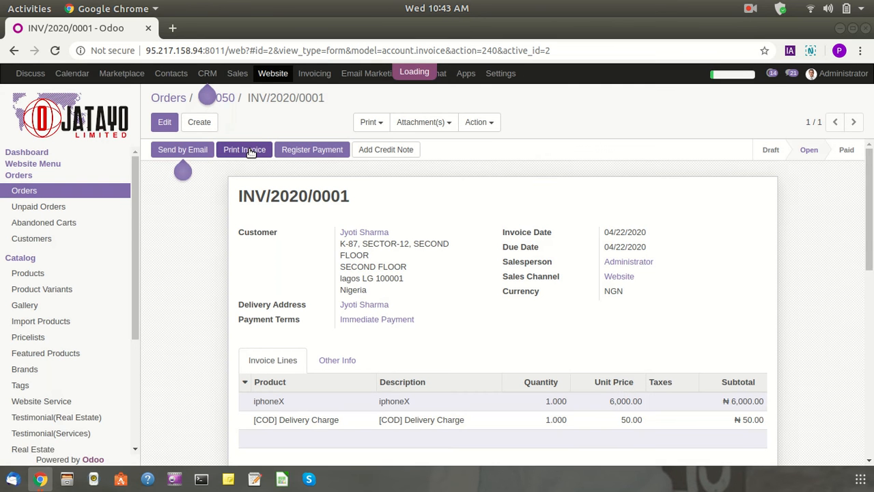
pyautogui.click(73, 450)
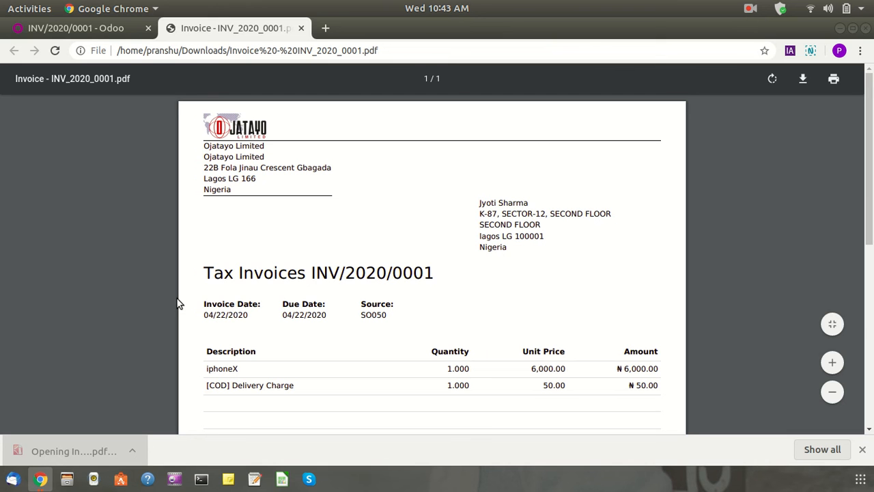
# Look through the INV/2020/0001 PDF, then close it to return to the invoice
pyautogui.scroll(-4, 176, 304)
pyautogui.scroll(2, 177, 303)
pyautogui.scroll(3, 175, 299)
pyautogui.click(300, 29)
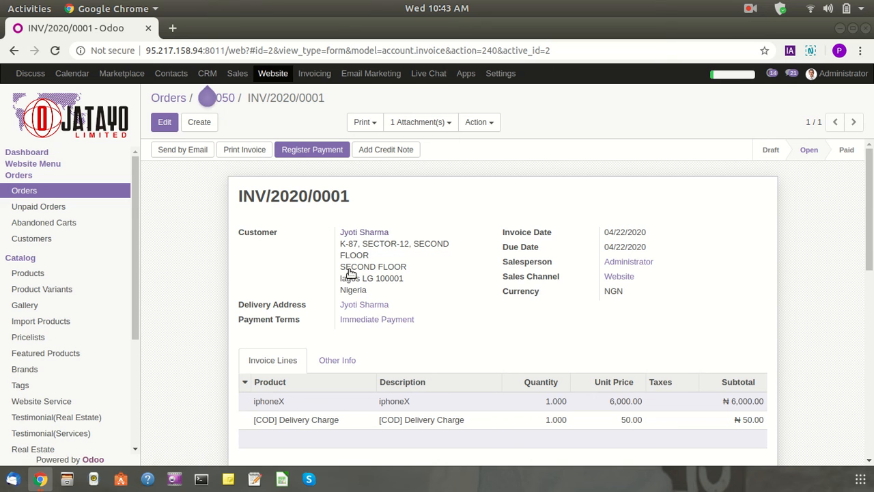
# Open the invoice's customer record in a new browser tab
pyautogui.scroll(-2, 328, 315)
pyautogui.scroll(2, 326, 307)
pyautogui.scroll(1, 326, 296)
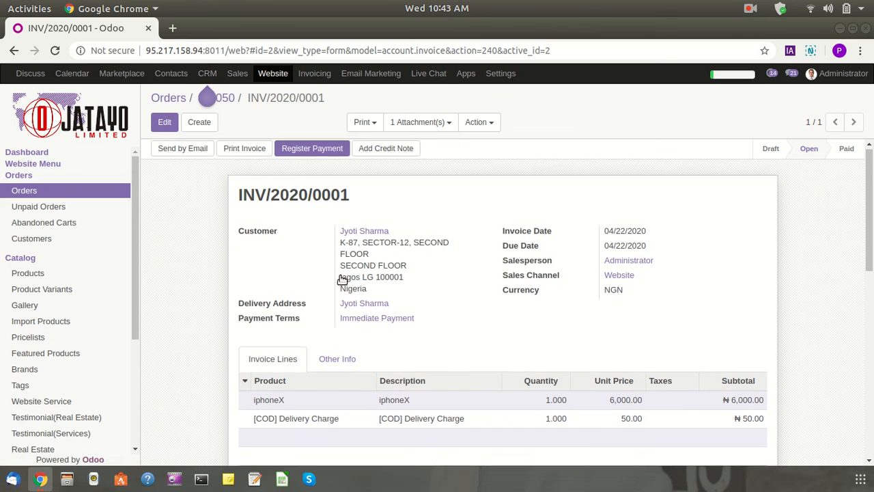
pyautogui.rightClick(362, 229)
pyautogui.click(398, 237)
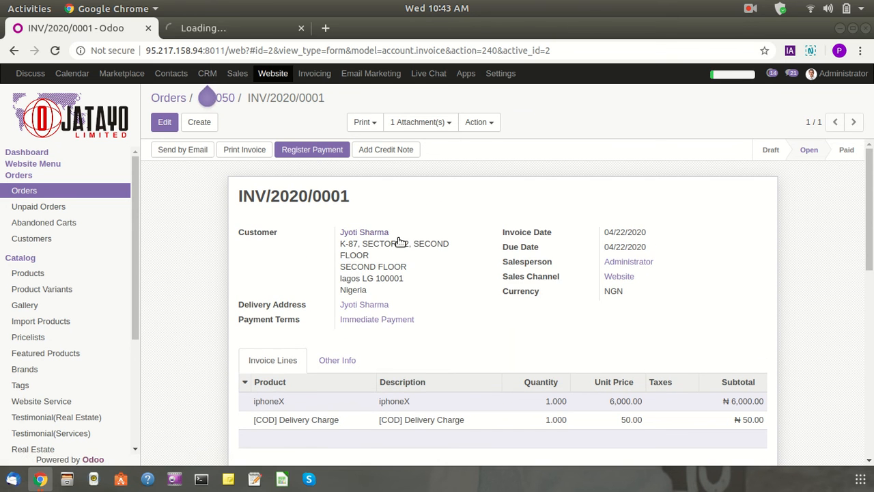
pyautogui.scroll(-3, 278, 327)
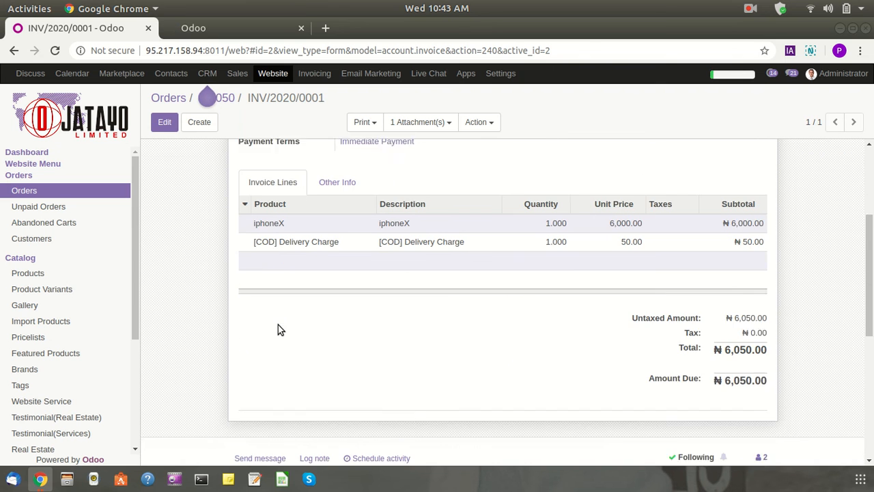
pyautogui.scroll(3, 274, 328)
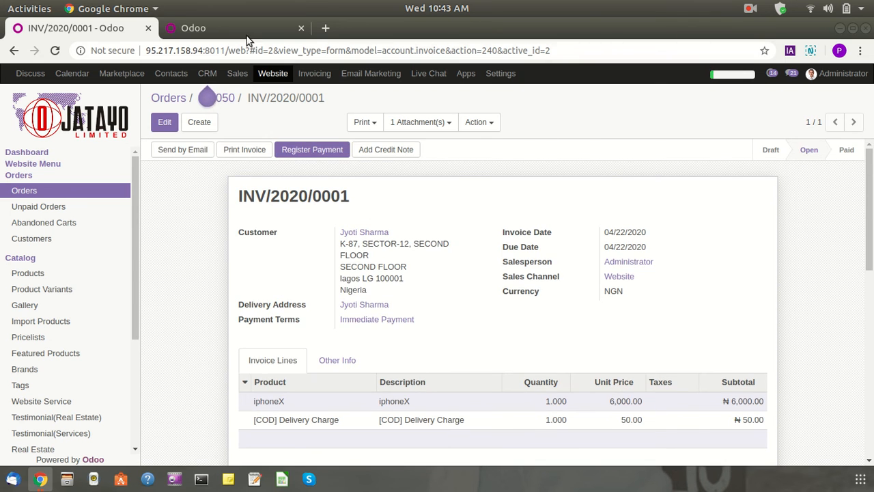
# Show the customers list in the first tab, then open SMS pricing from the customer's Send SMS dialog
pyautogui.click(247, 34)
pyautogui.click(84, 36)
pyautogui.click(49, 238)
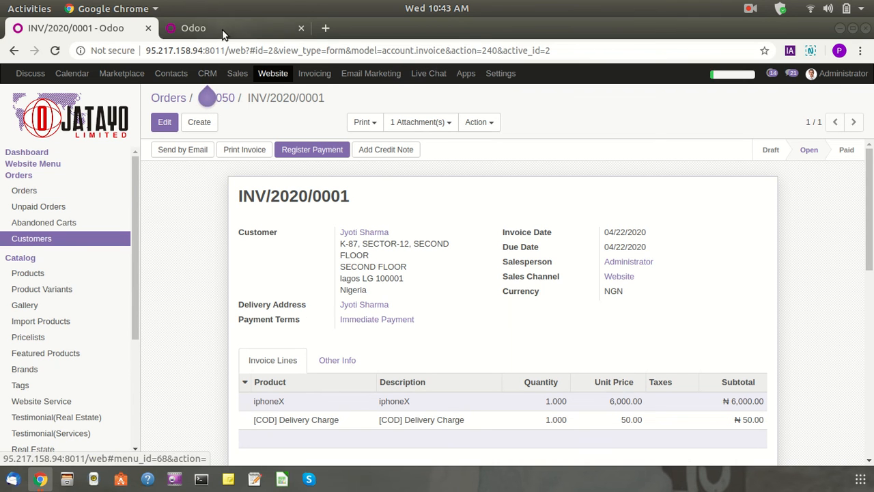
pyautogui.click(193, 28)
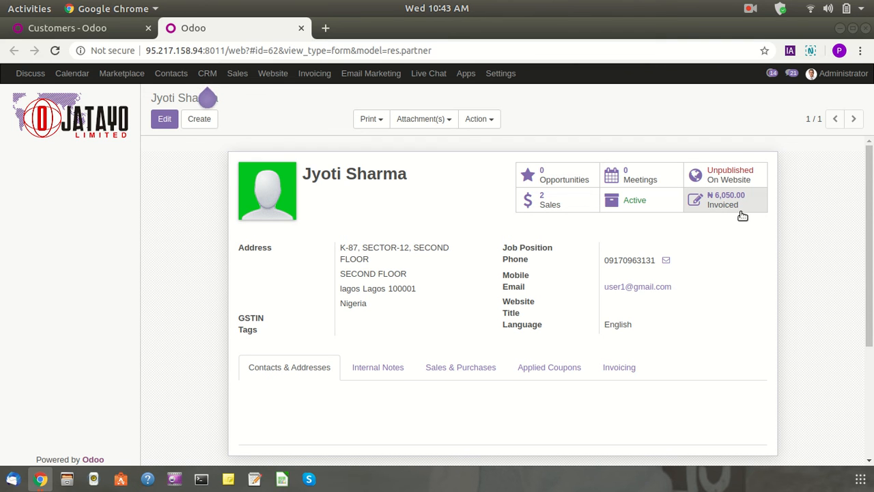
pyautogui.click(666, 261)
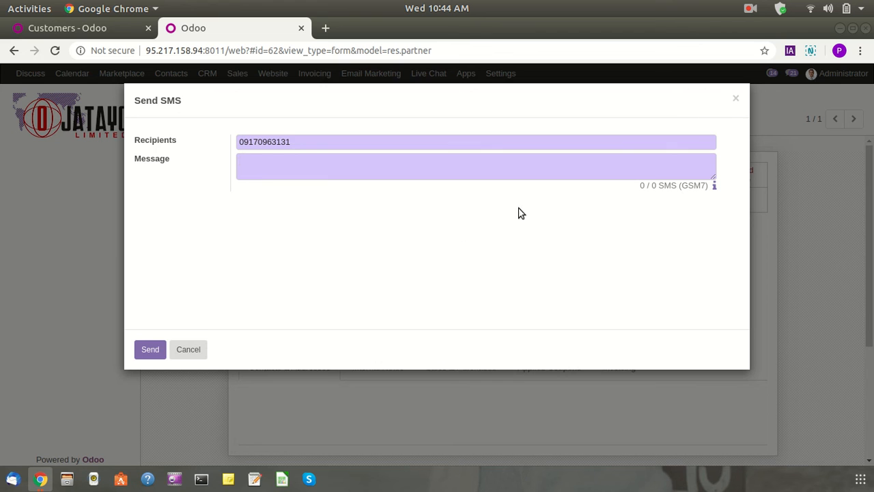
pyautogui.click(714, 185)
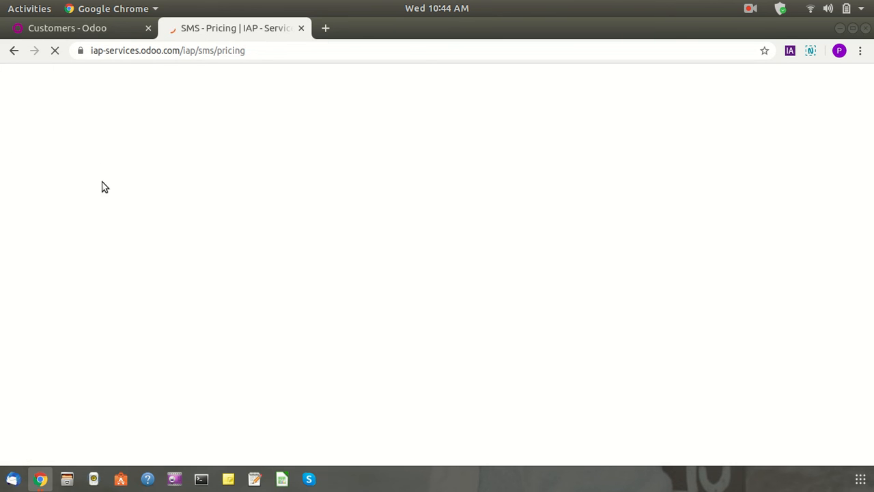
# List all Marketplace customers in the first tab
pyautogui.click(107, 30)
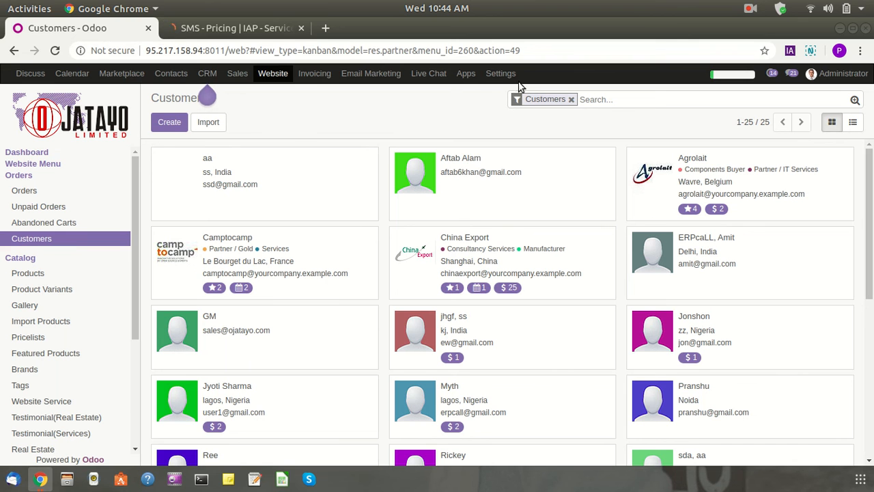
pyautogui.click(126, 75)
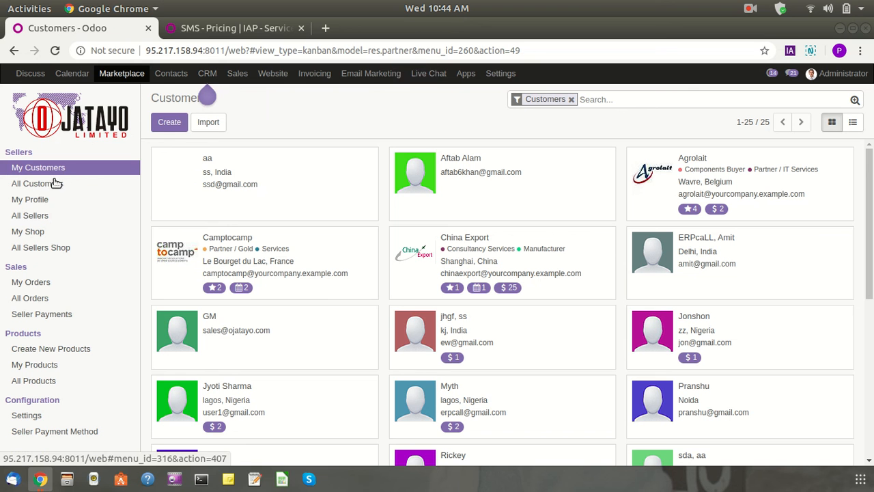
pyautogui.click(57, 183)
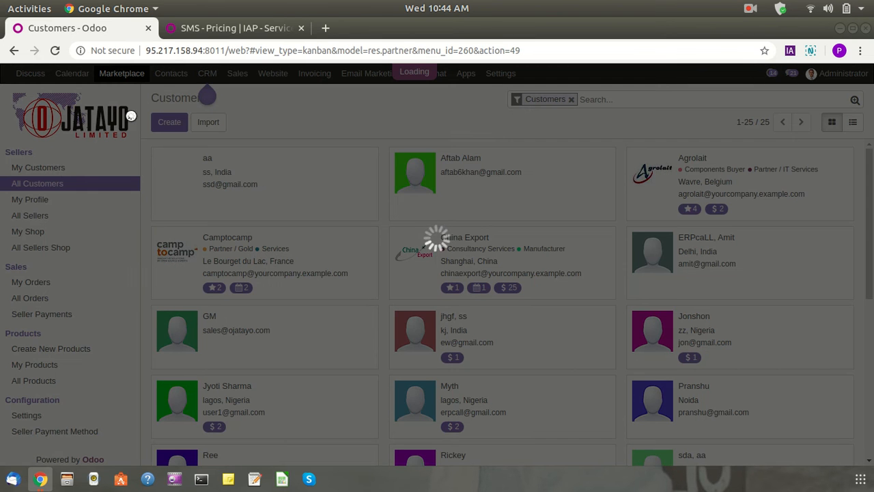
# On the SMS Pricing page, read the SMS cost and GSM-7 character set FAQ answers
pyautogui.click(244, 31)
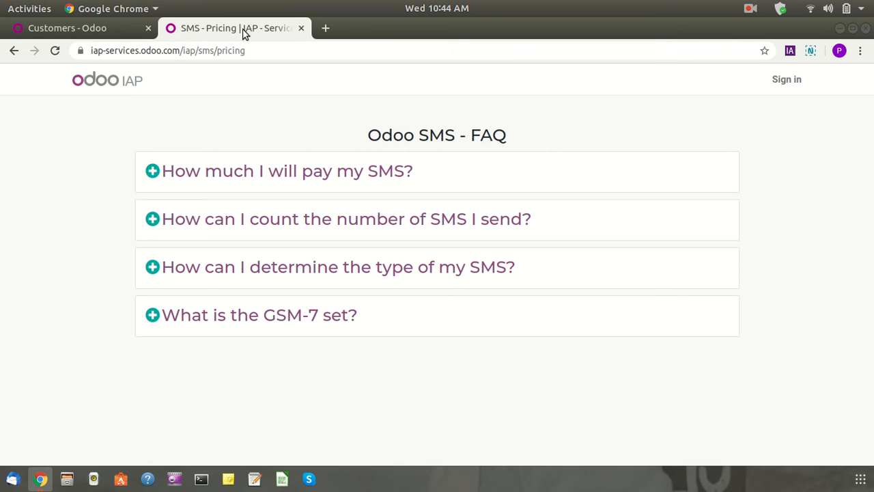
pyautogui.click(191, 180)
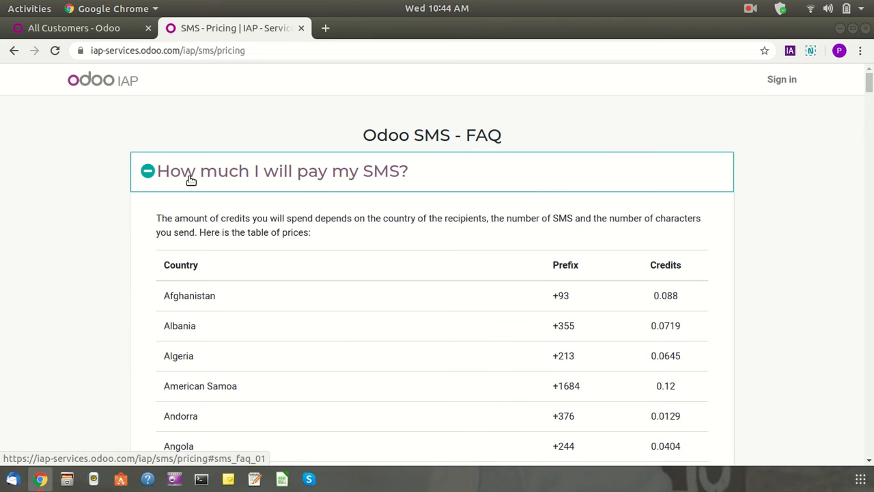
pyautogui.scroll(-1, 191, 180)
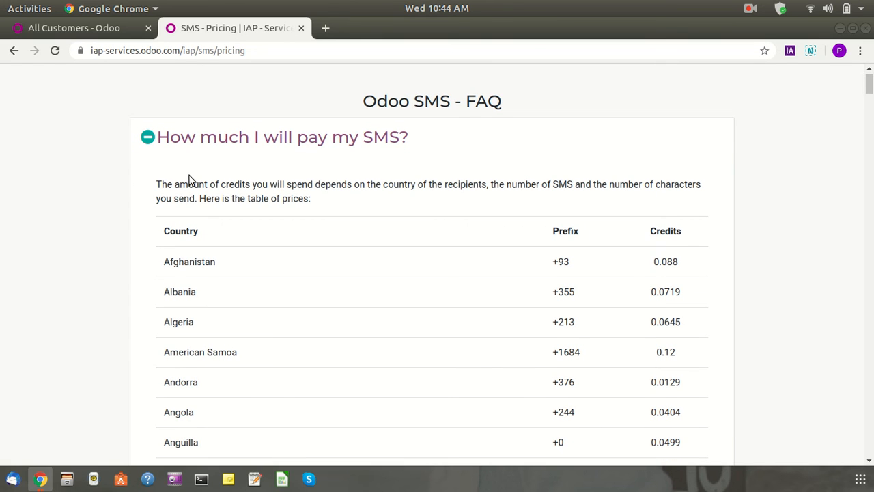
pyautogui.click(165, 138)
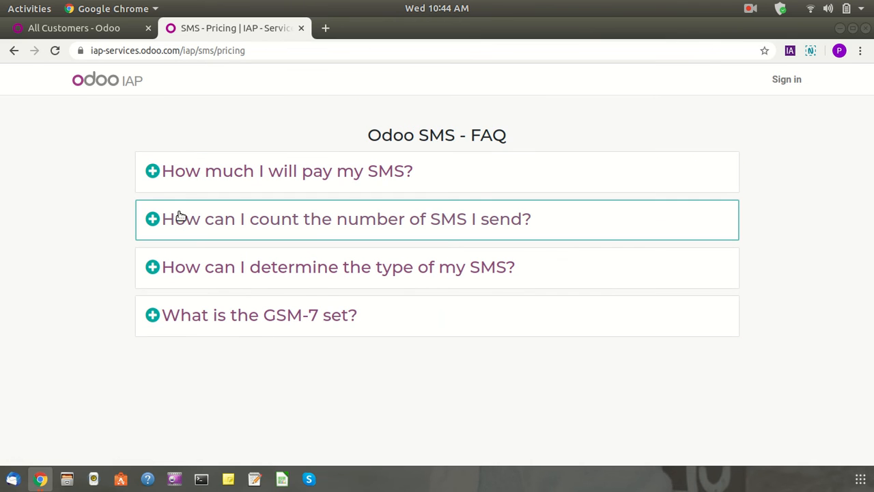
pyautogui.click(181, 302)
pyautogui.scroll(-4, 181, 296)
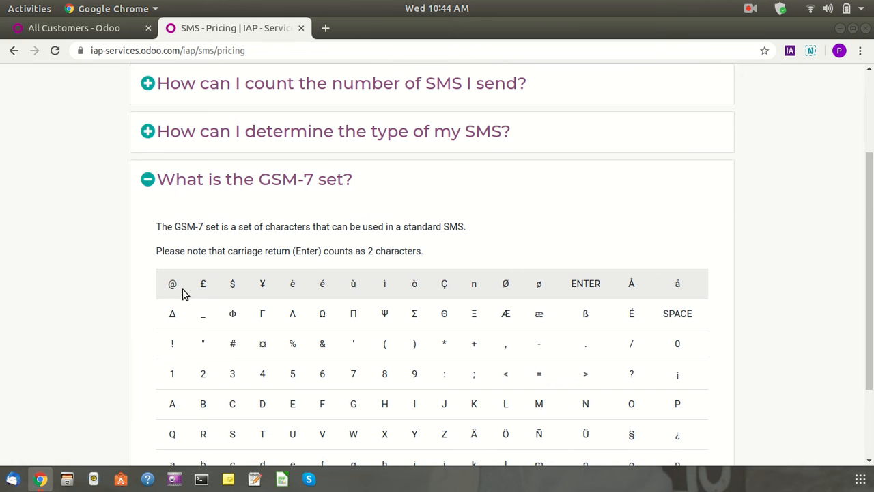
pyautogui.scroll(-3, 185, 289)
pyautogui.scroll(8, 187, 259)
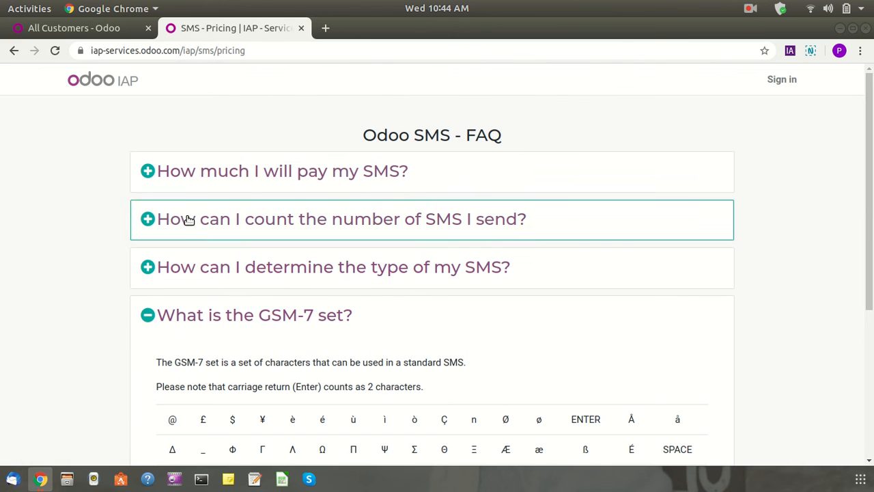
# Expand the per-country SMS price table and select Nigeria's 0.0205 credit price
pyautogui.click(206, 168)
pyautogui.scroll(-10, 198, 218)
pyautogui.scroll(-15, 152, 293)
pyautogui.scroll(-15, 154, 291)
pyautogui.scroll(-15, 153, 290)
pyautogui.scroll(-10, 151, 290)
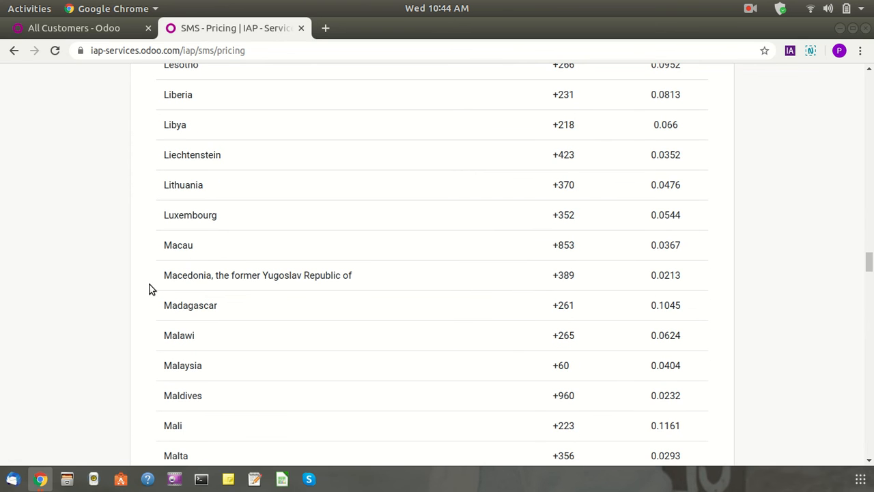
pyautogui.scroll(-15, 152, 290)
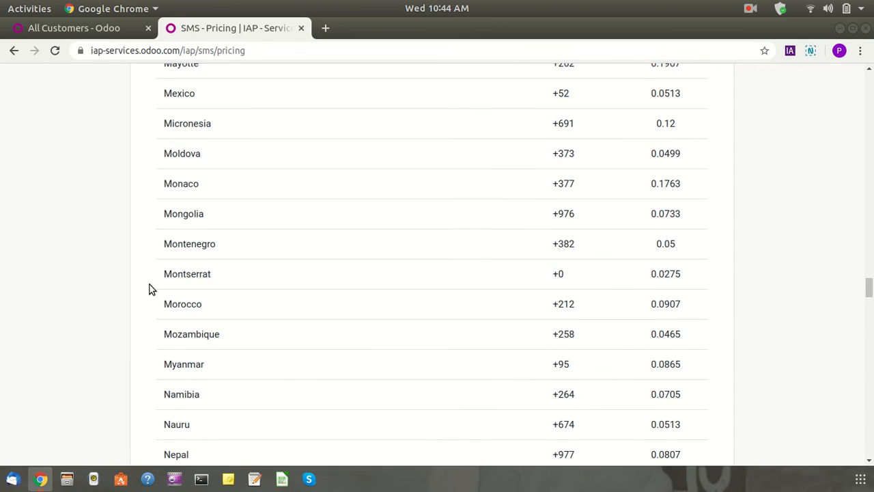
pyautogui.scroll(-7, 151, 290)
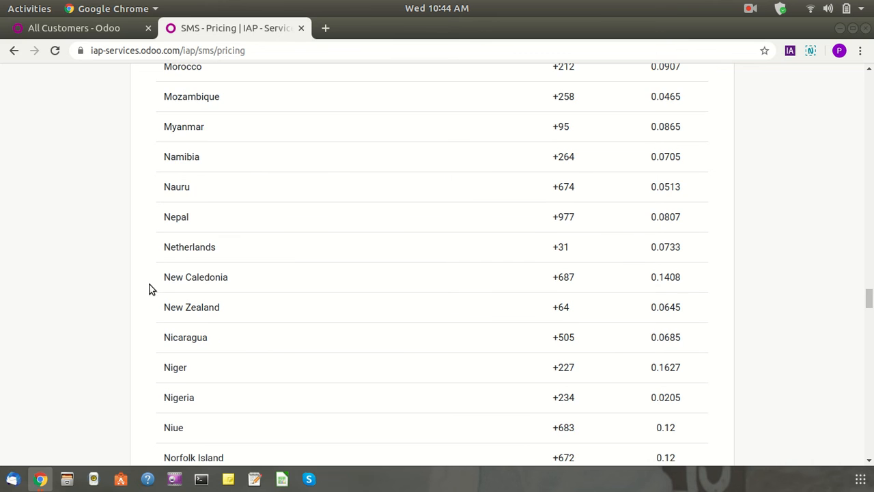
pyautogui.scroll(3, 215, 228)
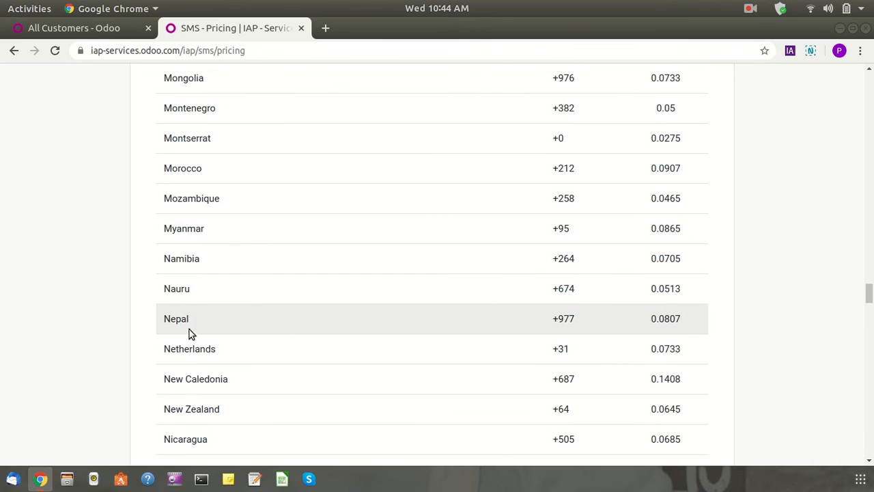
pyautogui.scroll(-2, 190, 376)
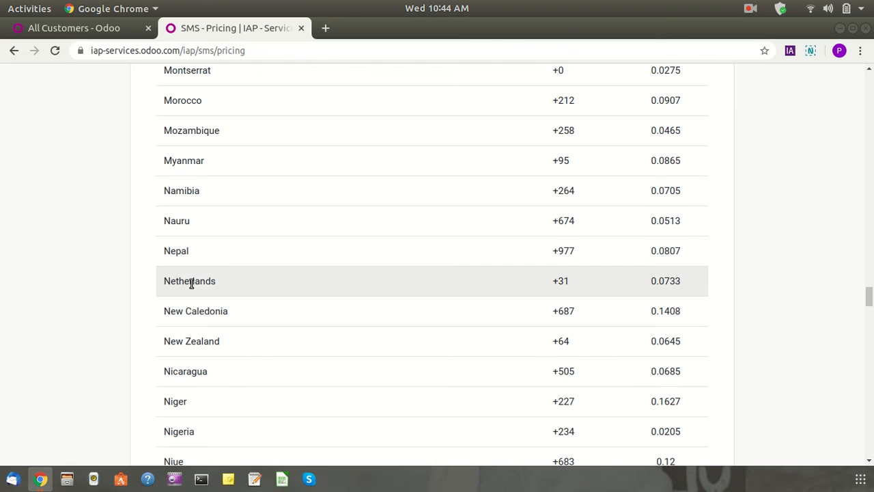
pyautogui.scroll(-3, 193, 327)
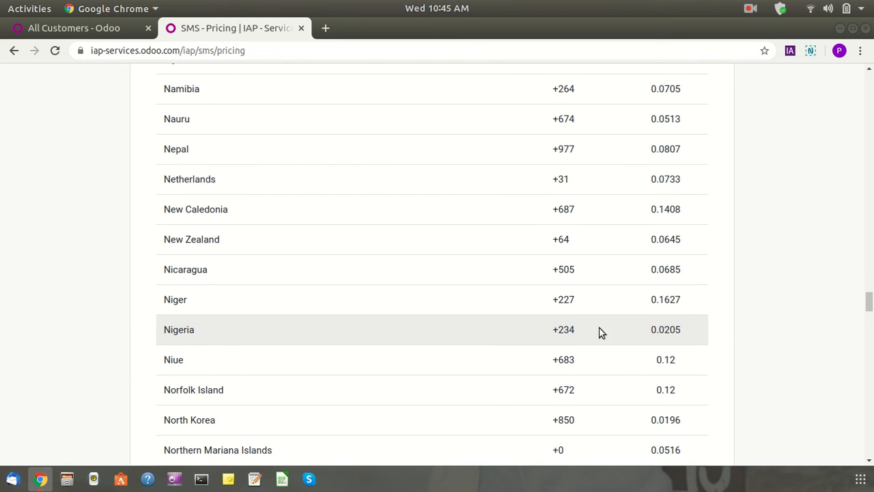
pyautogui.moveTo(705, 339); pyautogui.dragTo(652, 332)
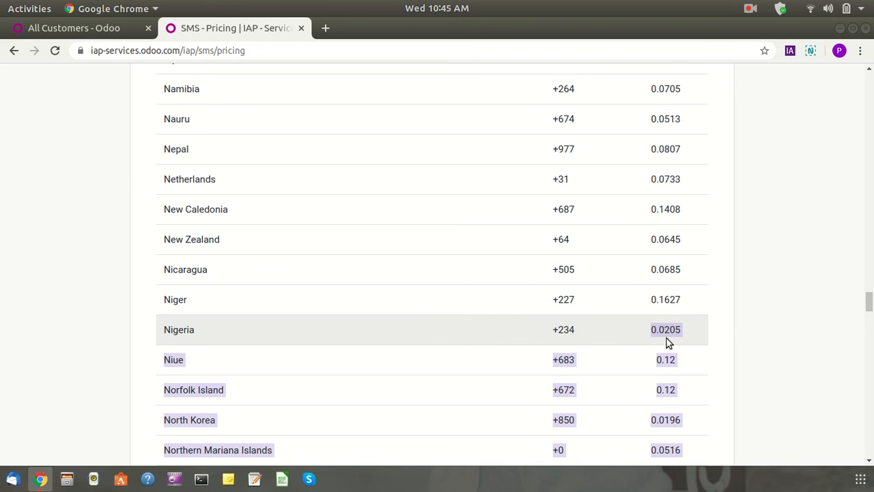
pyautogui.scroll(10, 710, 321)
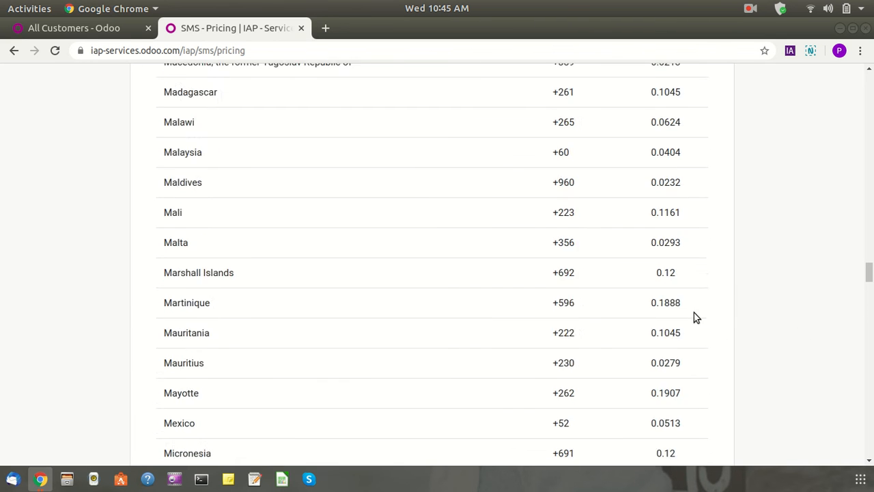
pyautogui.scroll(15, 676, 307)
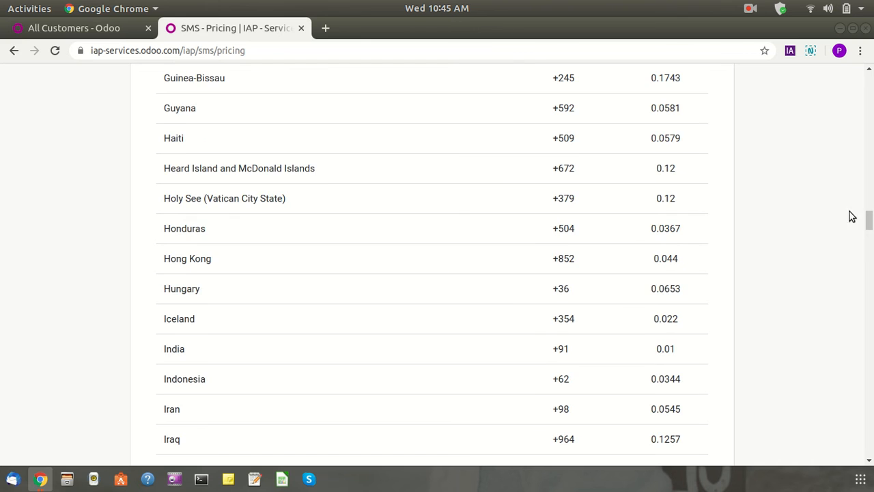
pyautogui.moveTo(869, 220); pyautogui.dragTo(869, 85)
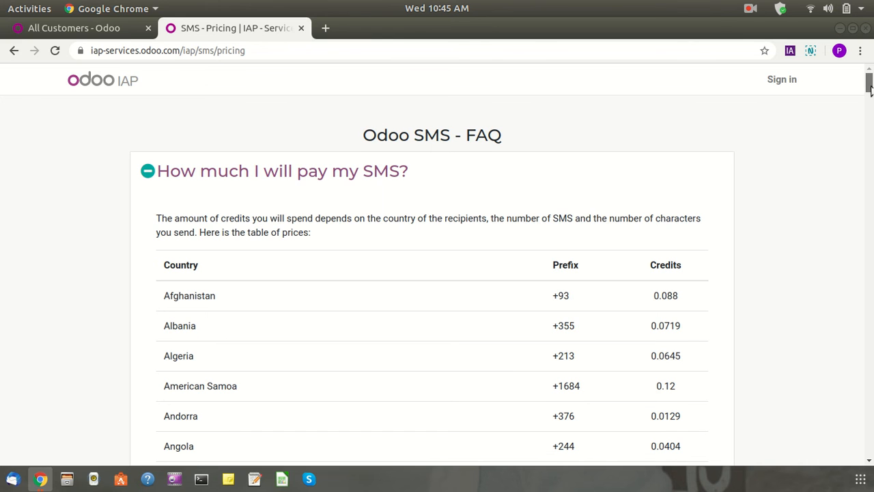
pyautogui.scroll(-1, 869, 89)
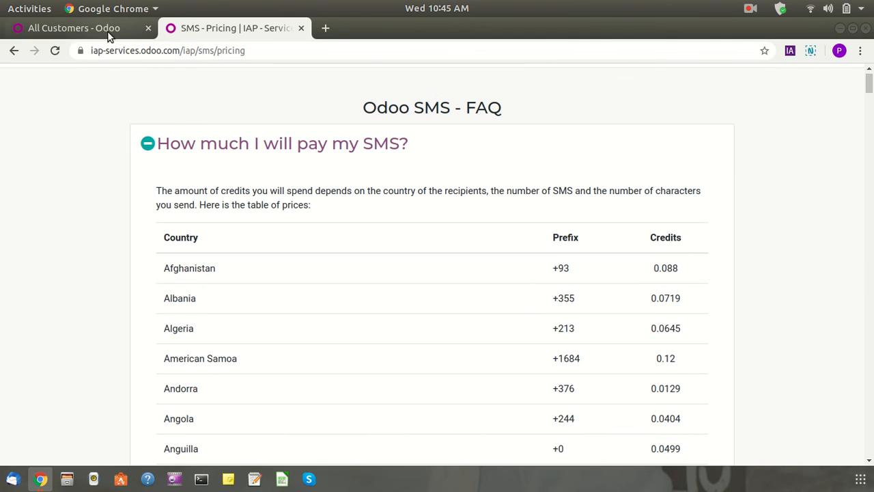
# Open the two-sale customer's record; check Sales & Purchases, Coupons, Invoicing, Notes and Contacts
pyautogui.click(110, 30)
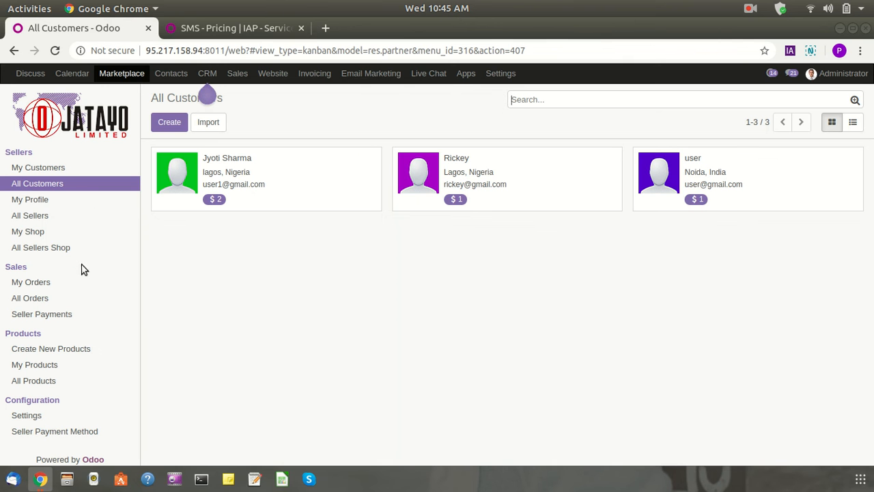
pyautogui.click(286, 186)
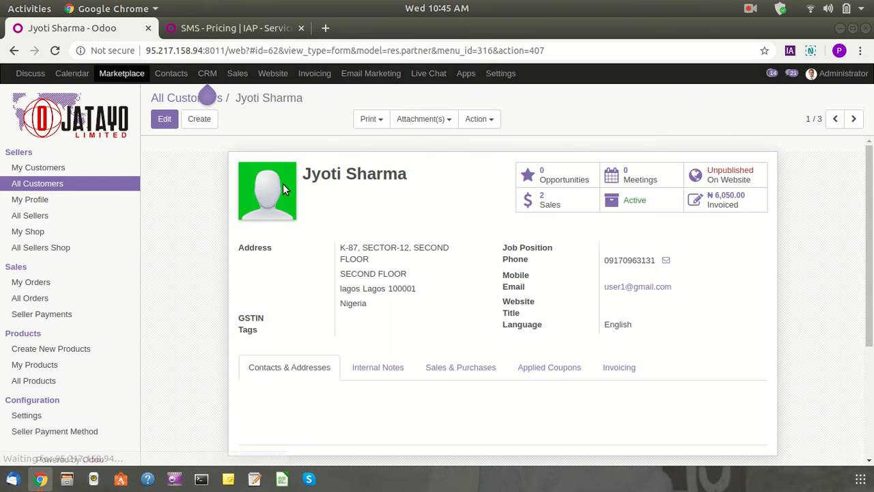
pyautogui.click(461, 366)
pyautogui.scroll(-5, 282, 332)
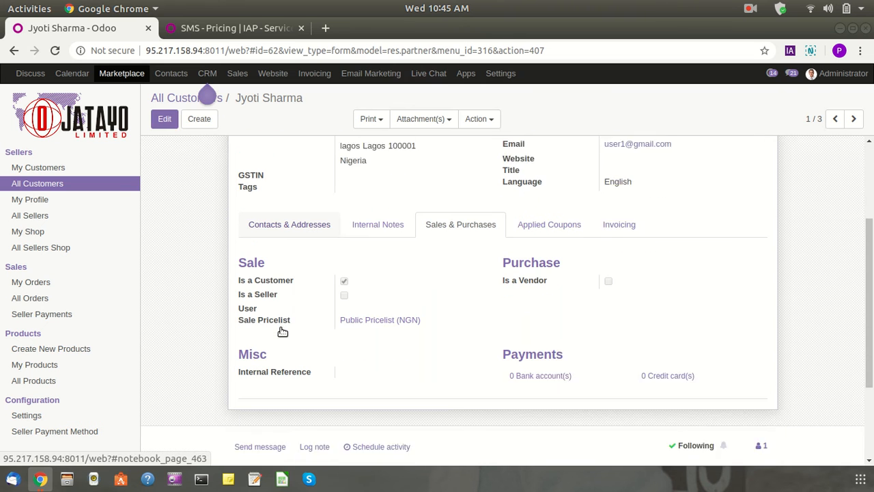
pyautogui.scroll(4, 280, 328)
pyautogui.scroll(-4, 280, 328)
pyautogui.scroll(2, 280, 328)
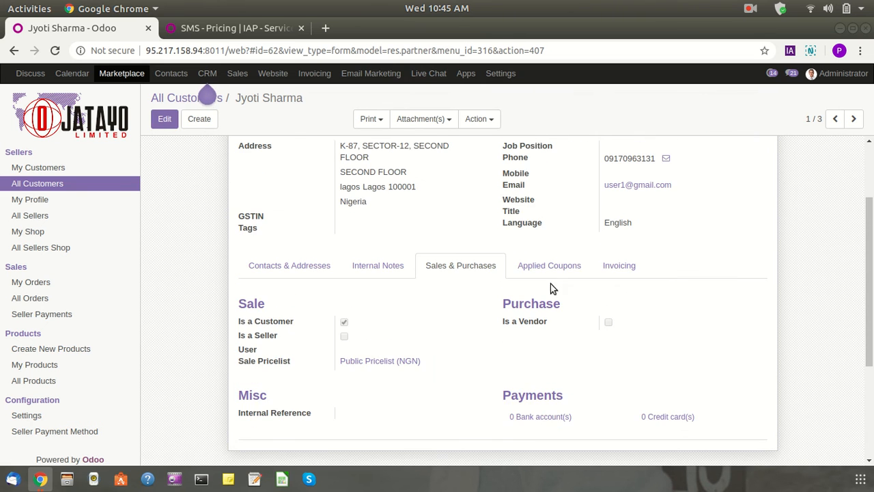
pyautogui.click(550, 268)
pyautogui.click(618, 271)
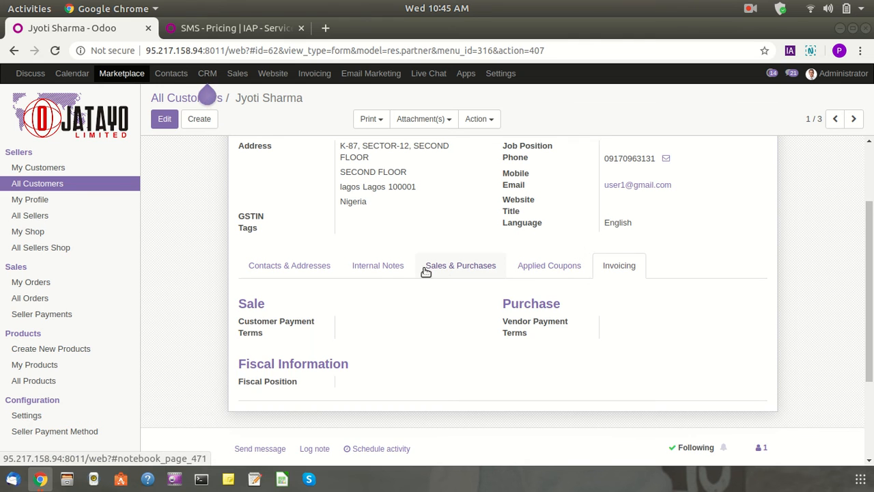
pyautogui.click(371, 268)
pyautogui.click(301, 268)
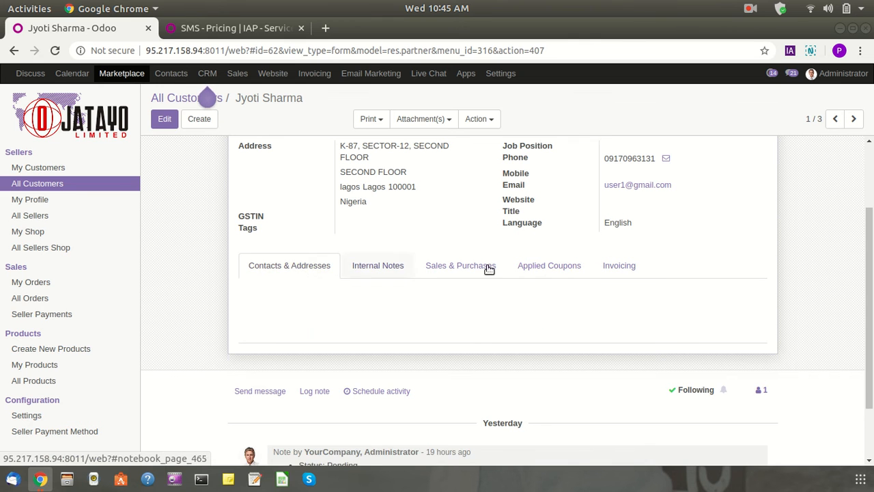
pyautogui.scroll(3, 642, 250)
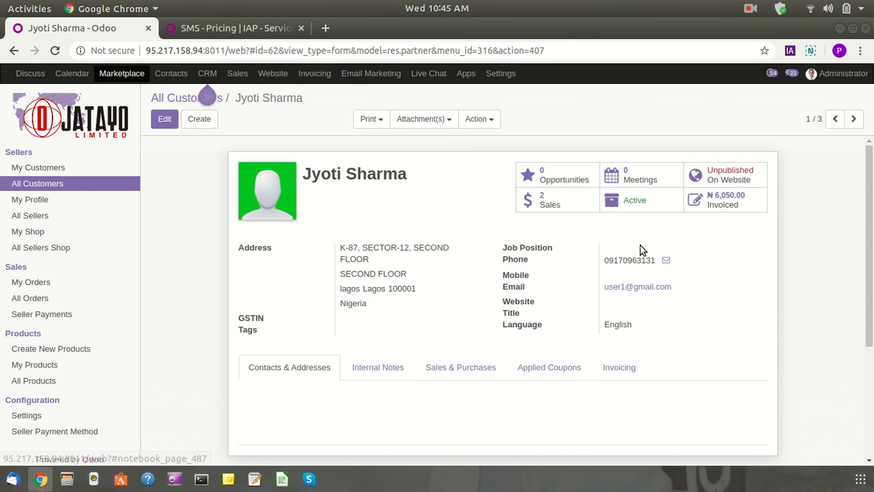
# Switch from the administrator to the seller account and open its Marketplace customers page
pyautogui.click(844, 75)
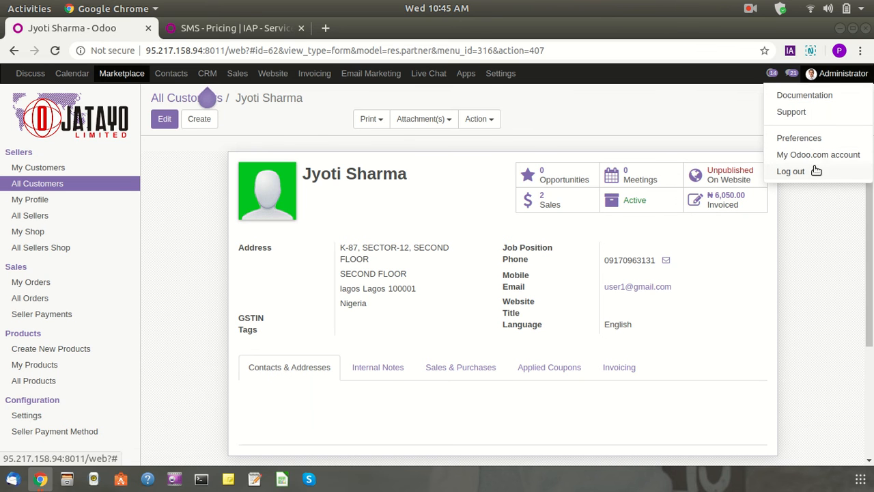
pyautogui.click(793, 172)
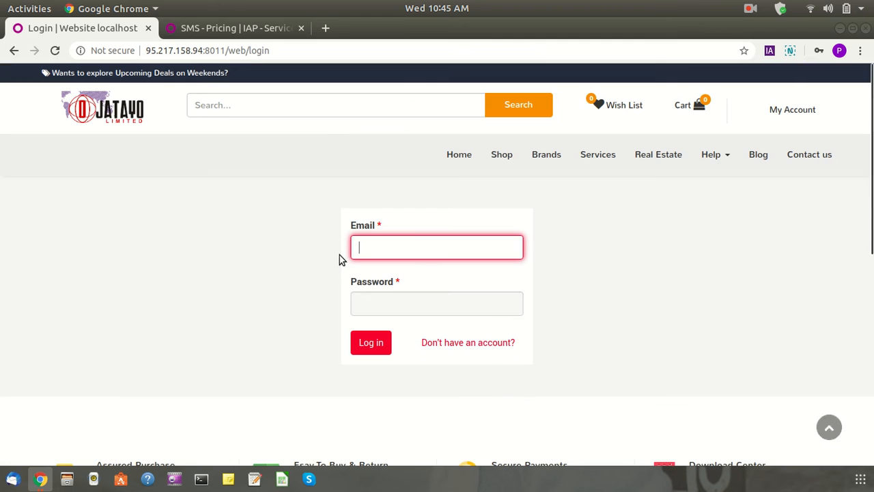
pyautogui.click(414, 240)
pyautogui.click(390, 359)
pyautogui.click(372, 344)
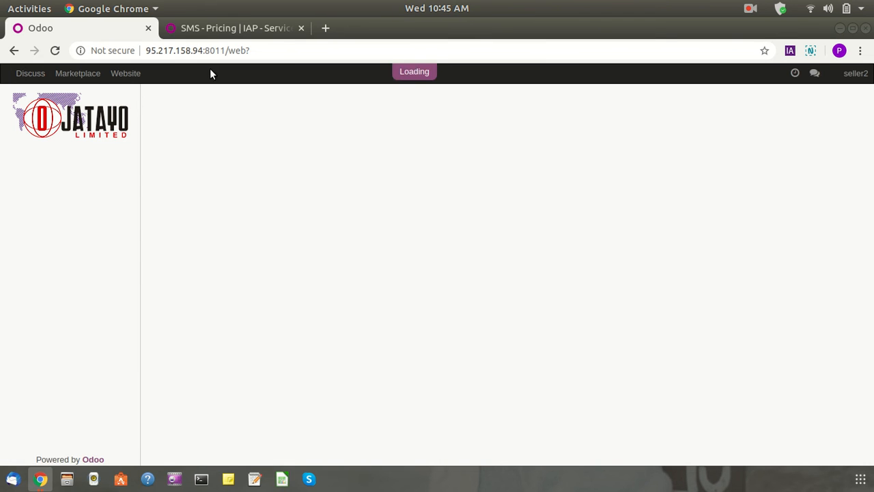
pyautogui.click(95, 82)
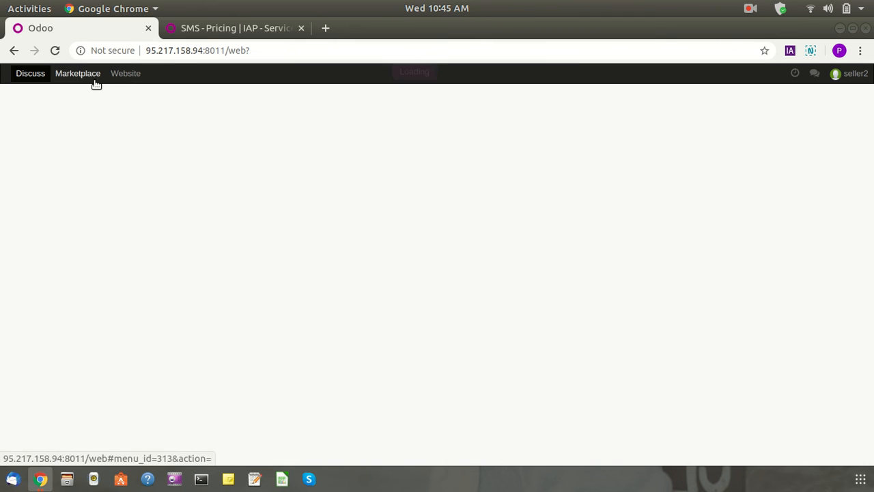
pyautogui.click(96, 82)
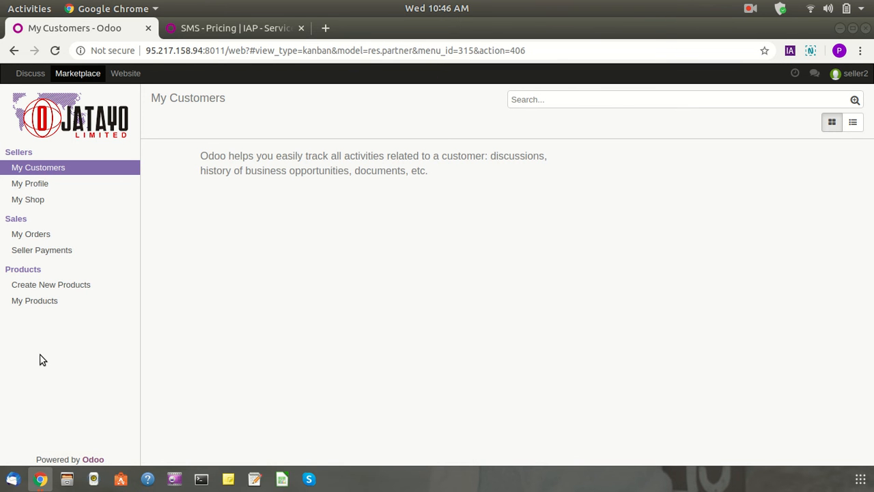
# Check the approved iphoneX product's single sale SO050, then view the empty Seller Payments list
pyautogui.click(59, 285)
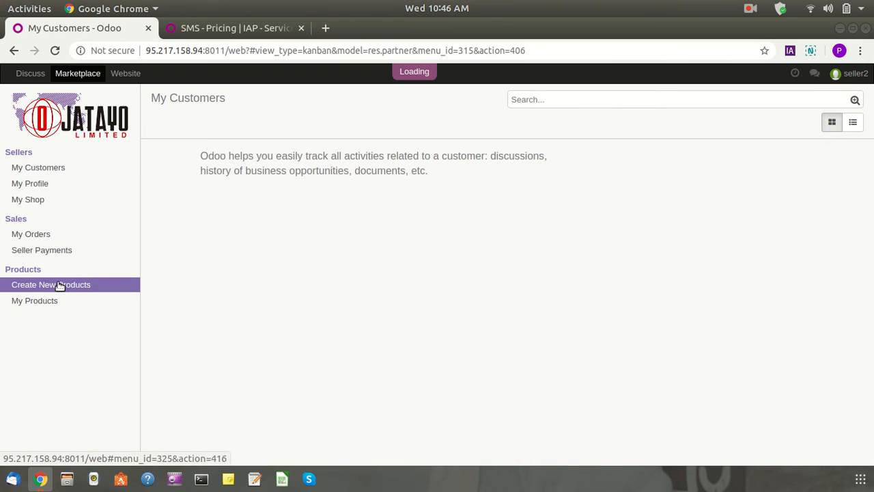
pyautogui.click(48, 304)
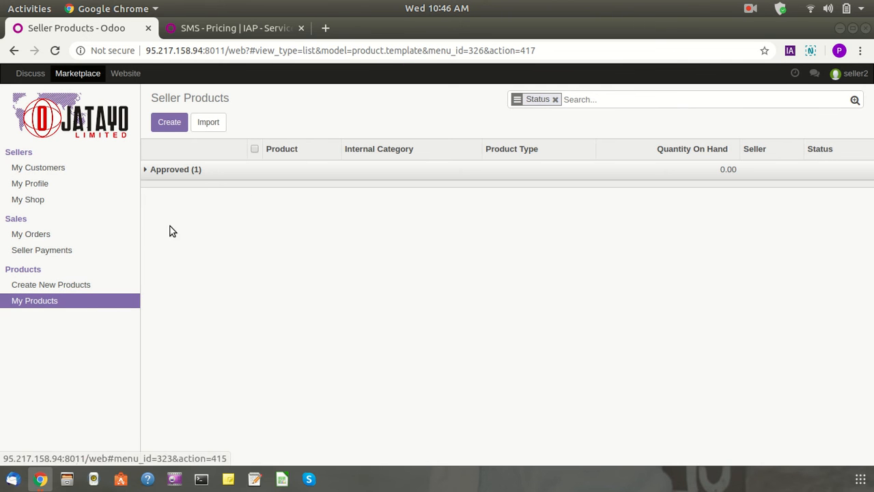
pyautogui.click(254, 180)
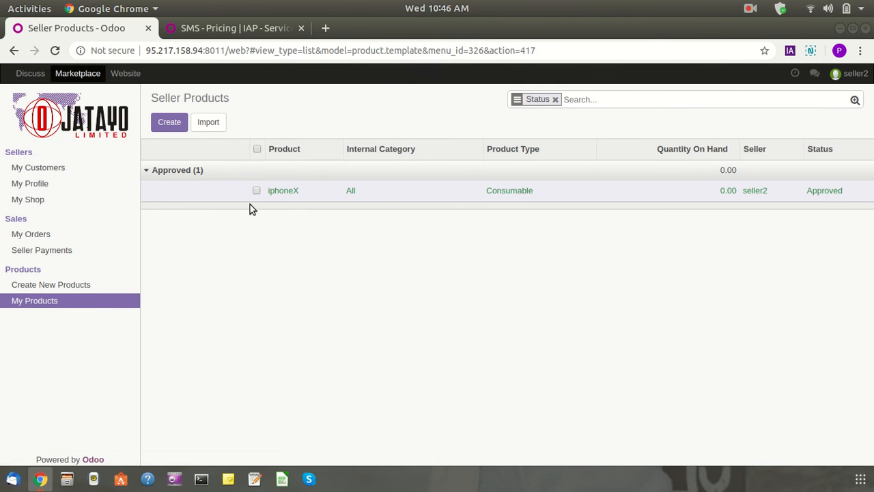
pyautogui.click(394, 196)
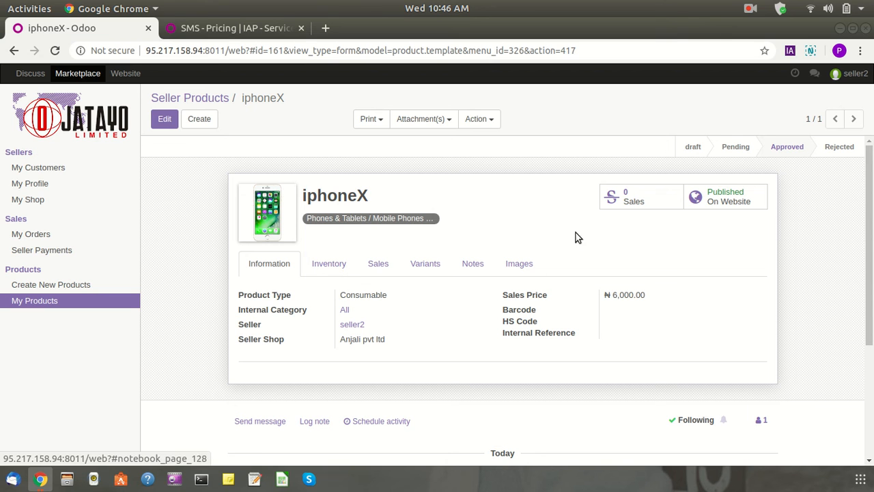
pyautogui.click(618, 196)
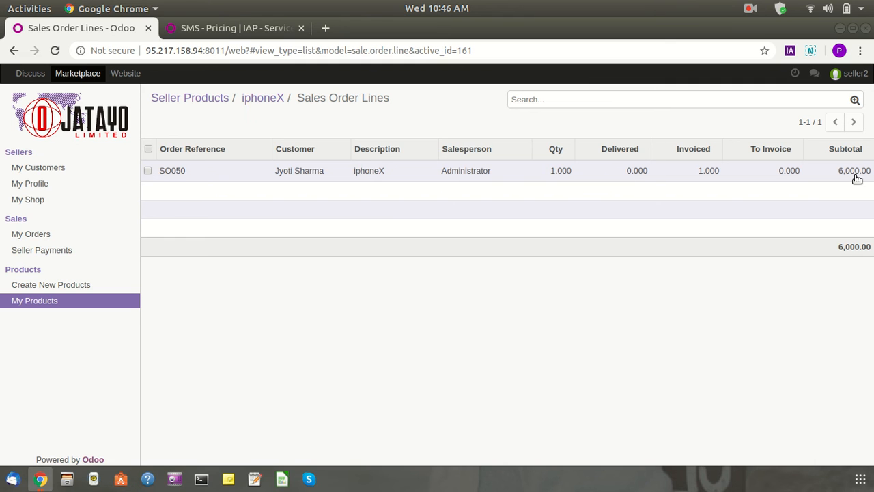
pyautogui.click(41, 251)
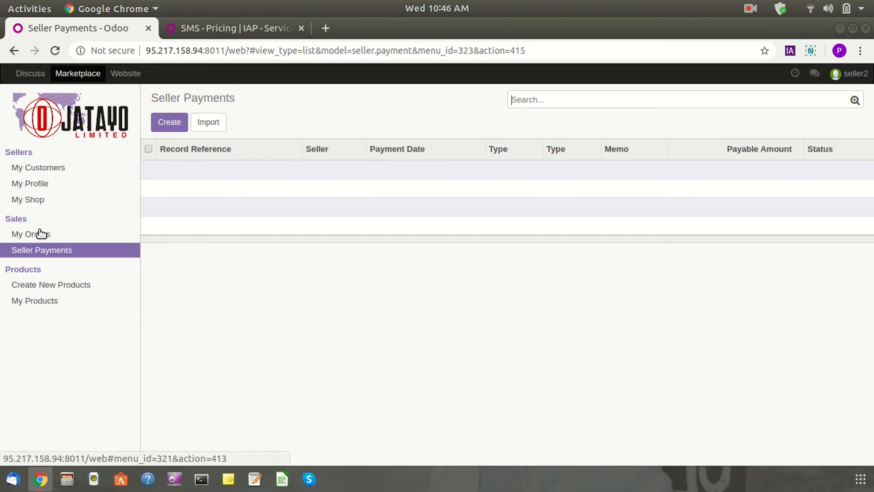
# List My Orders with 22 Apr 2020 expanded to show SO050 iphoneX at 6,000.00
pyautogui.click(41, 234)
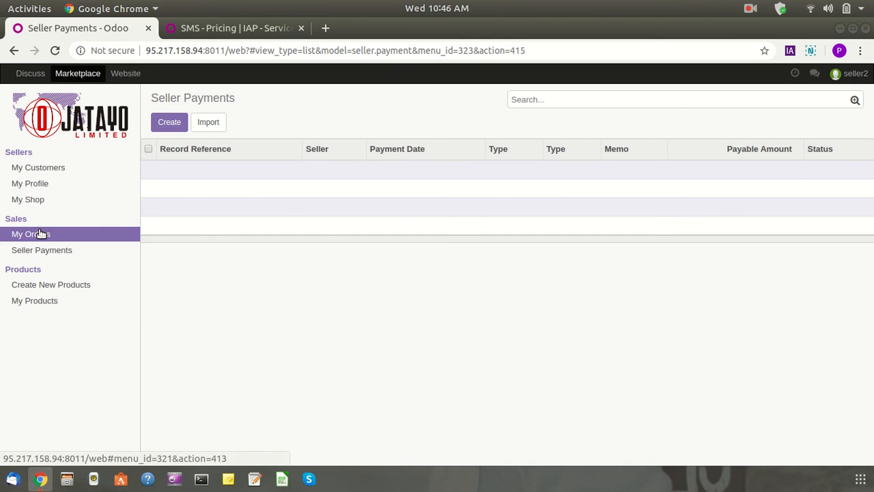
pyautogui.click(231, 148)
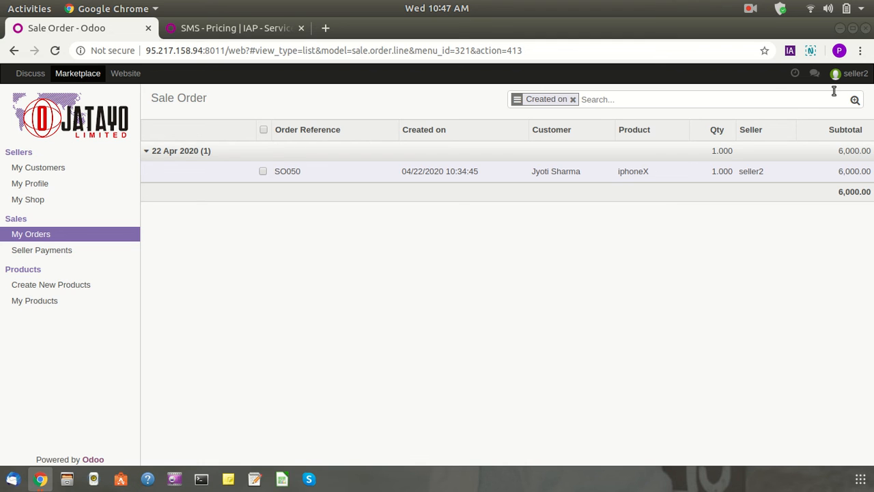
pyautogui.click(854, 73)
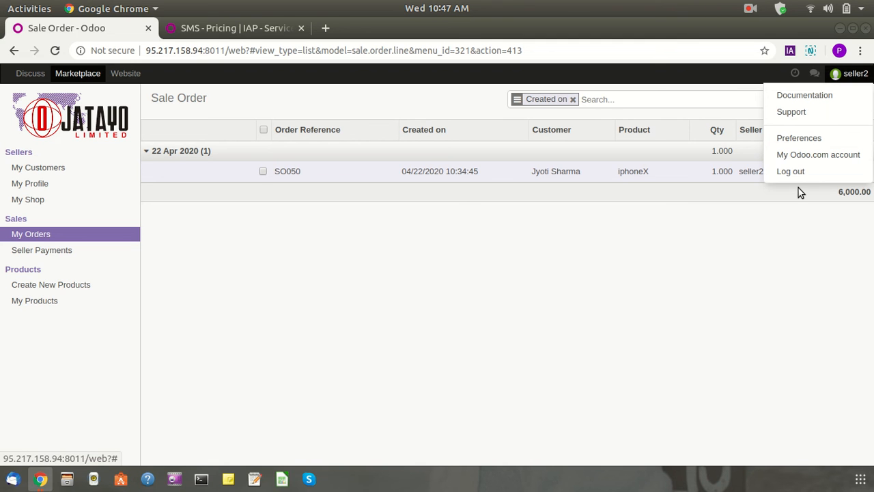
pyautogui.click(573, 233)
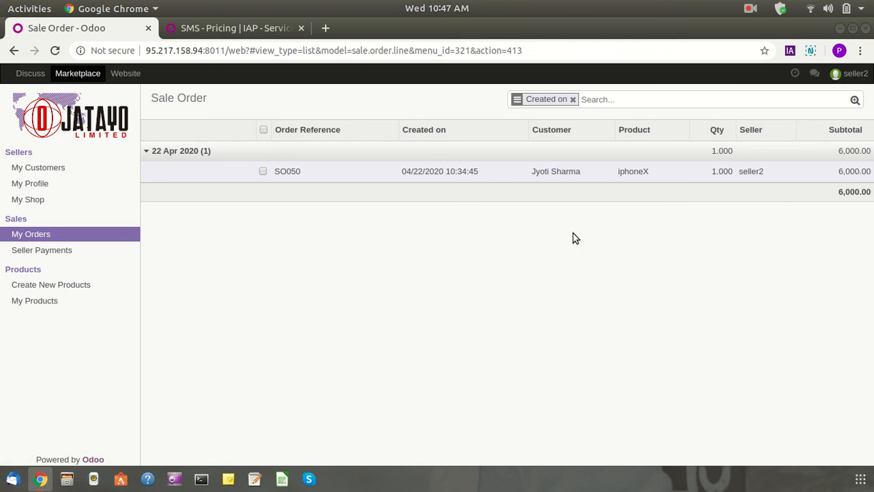
pyautogui.click(857, 73)
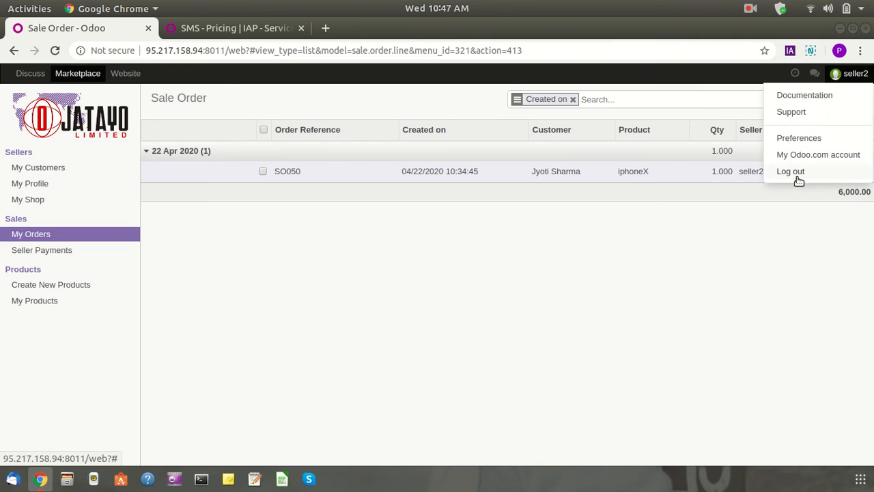
pyautogui.click(749, 9)
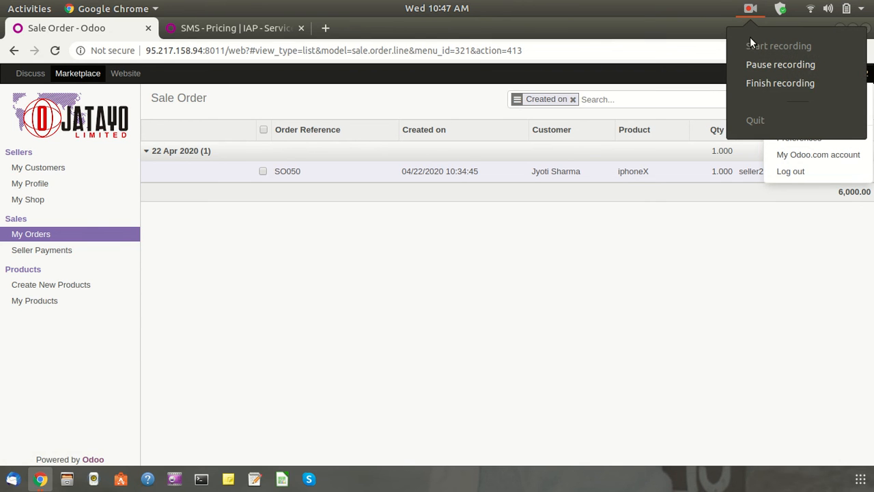